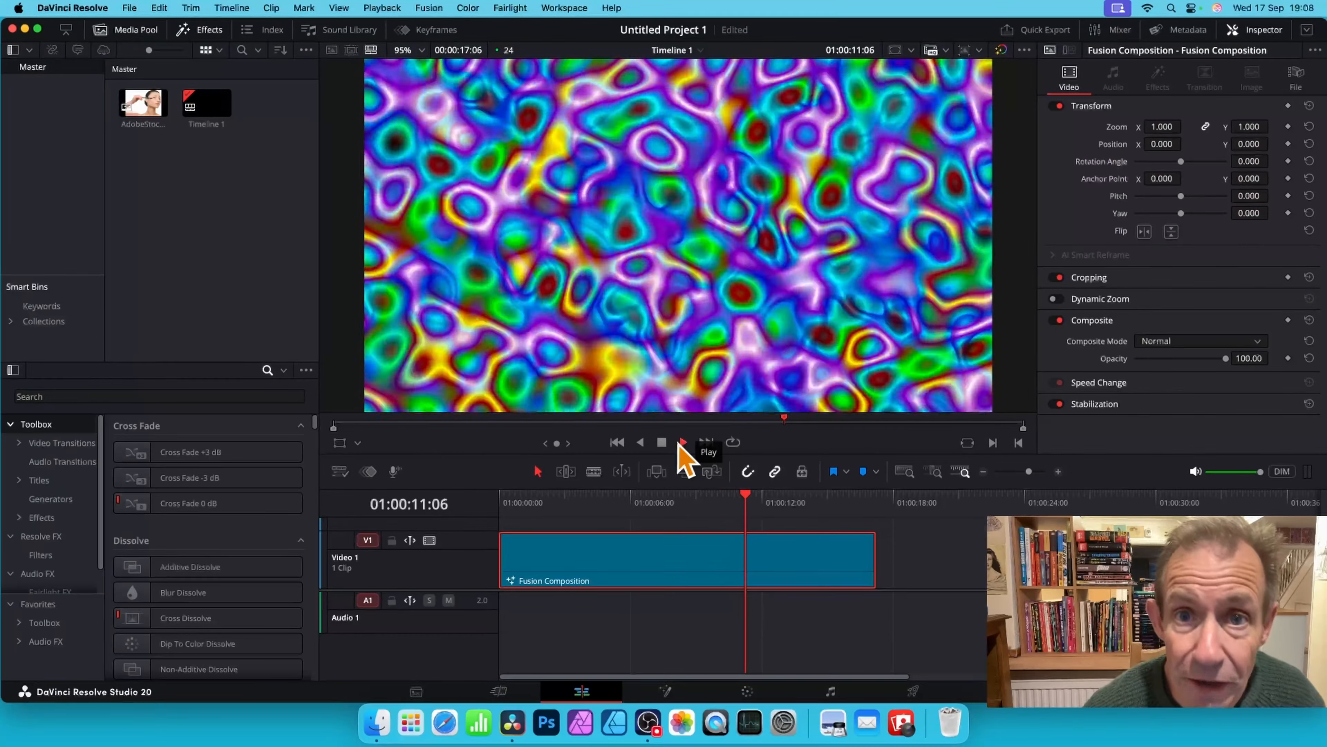
# Stop playback and clear the existing Fusion Composition clip from the timeline.
pyautogui.click(670, 441)
pyautogui.press('super+z')
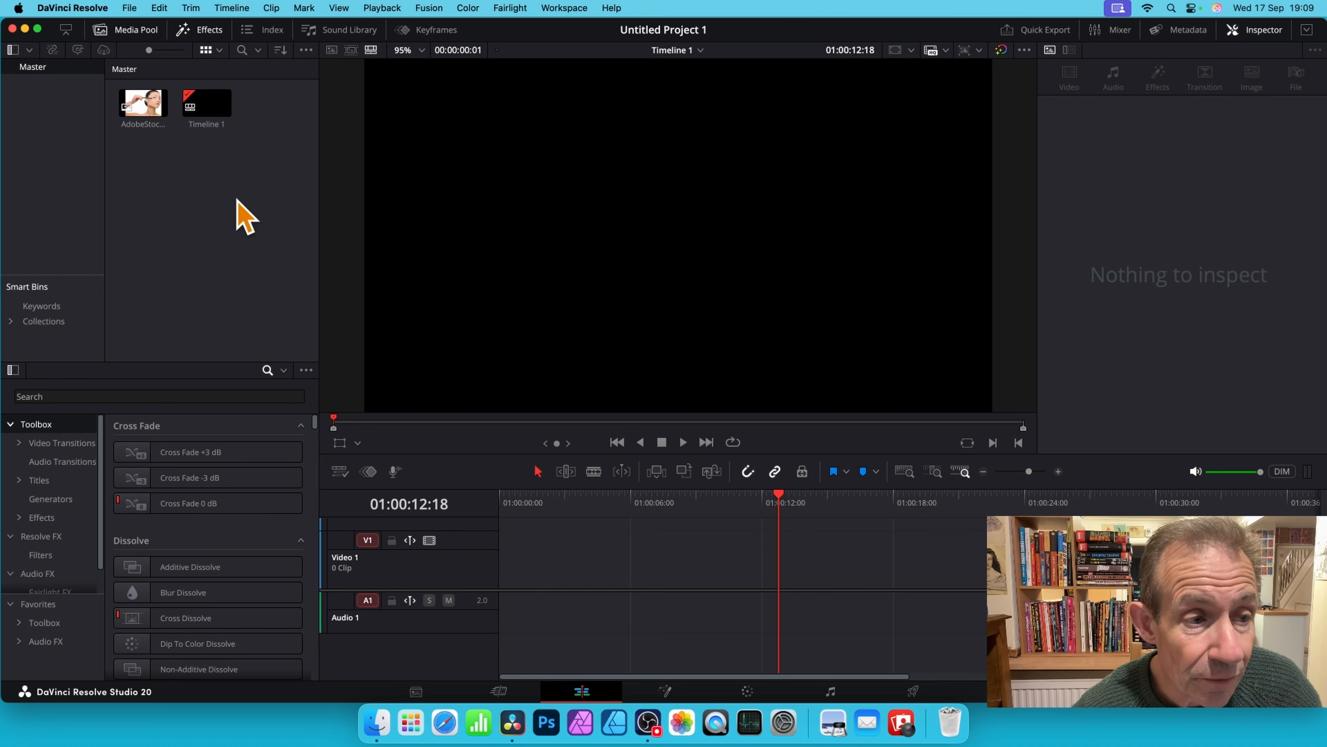
# Add a Fusion Composition effect at the start of Video 1 and extend the clip to about 14:13.
pyautogui.click(56, 396)
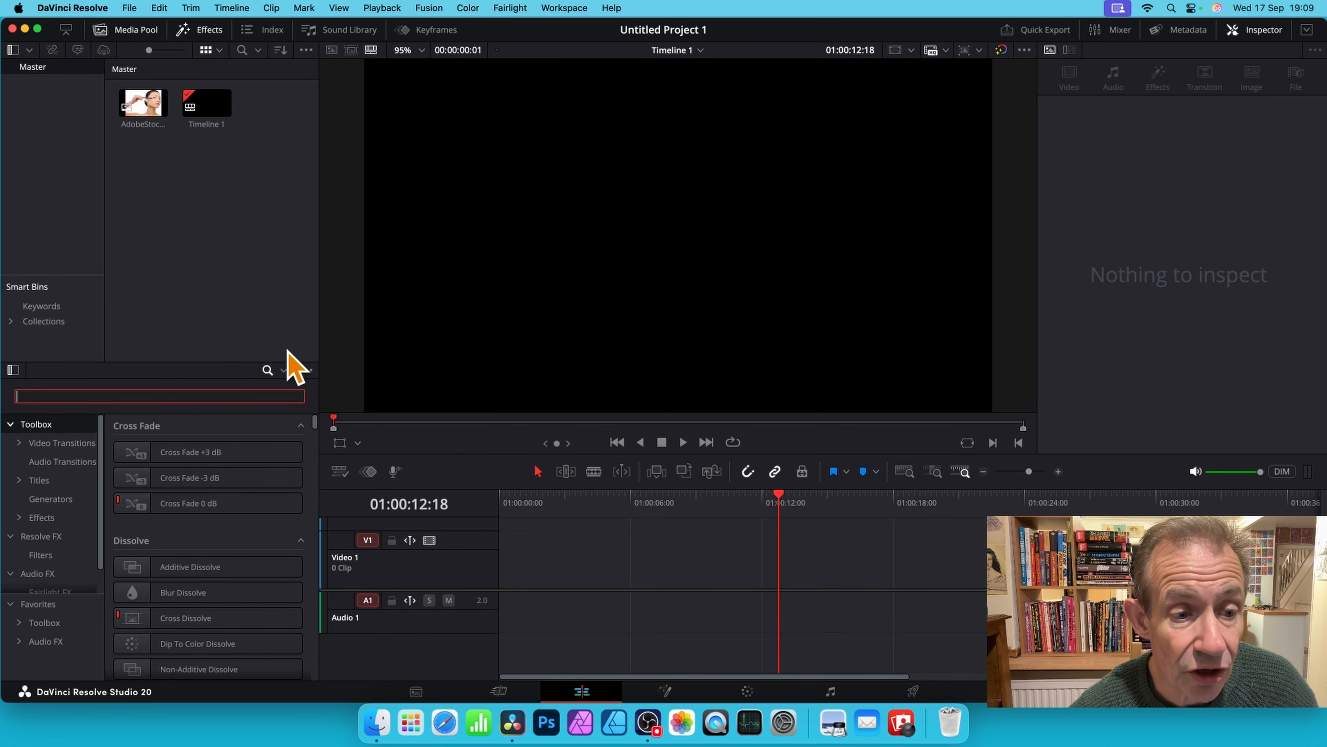
pyautogui.write('f')
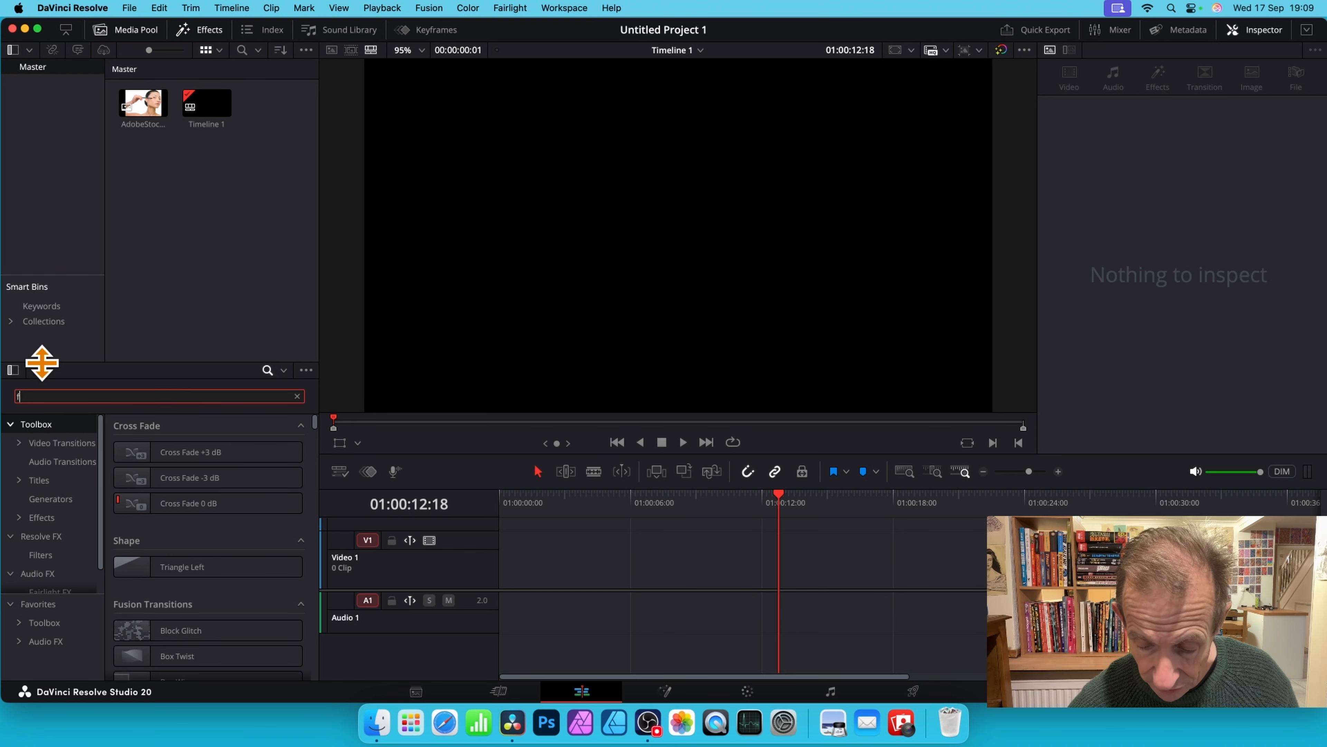
pyautogui.write('usion co')
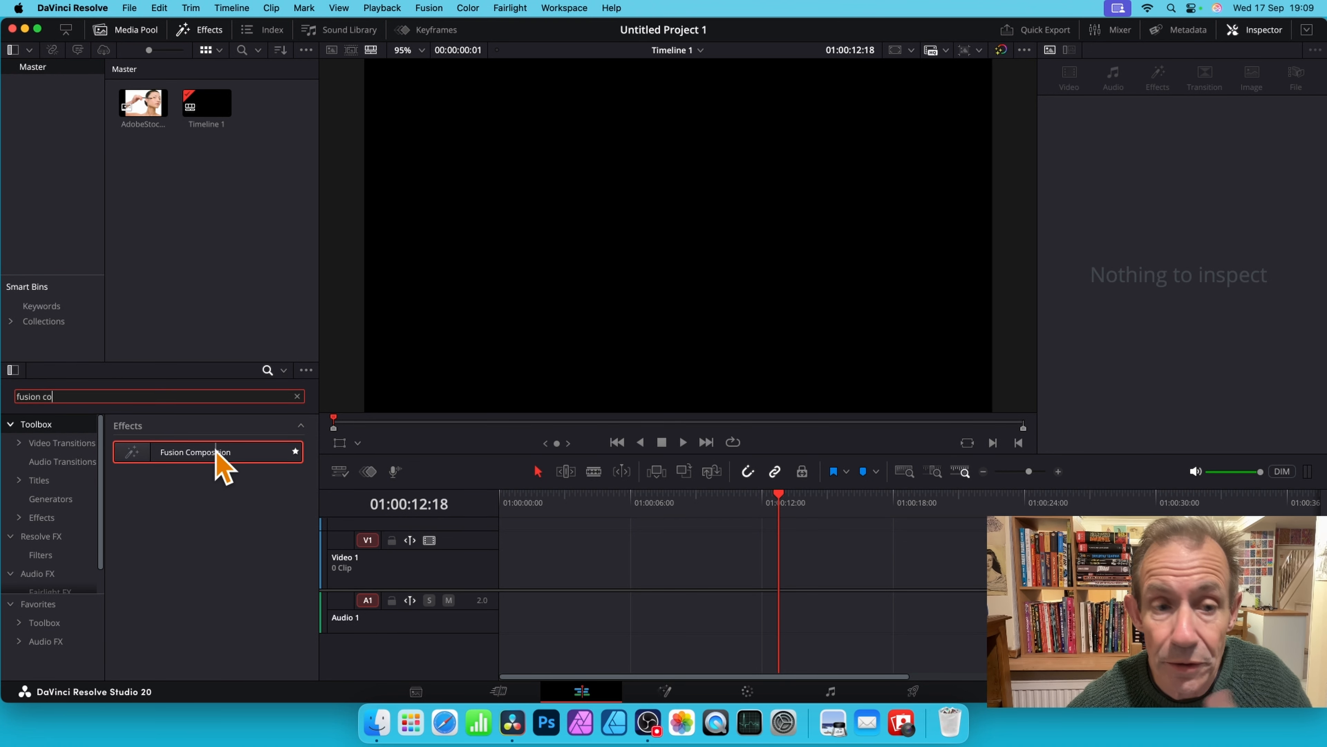
pyautogui.click(197, 453)
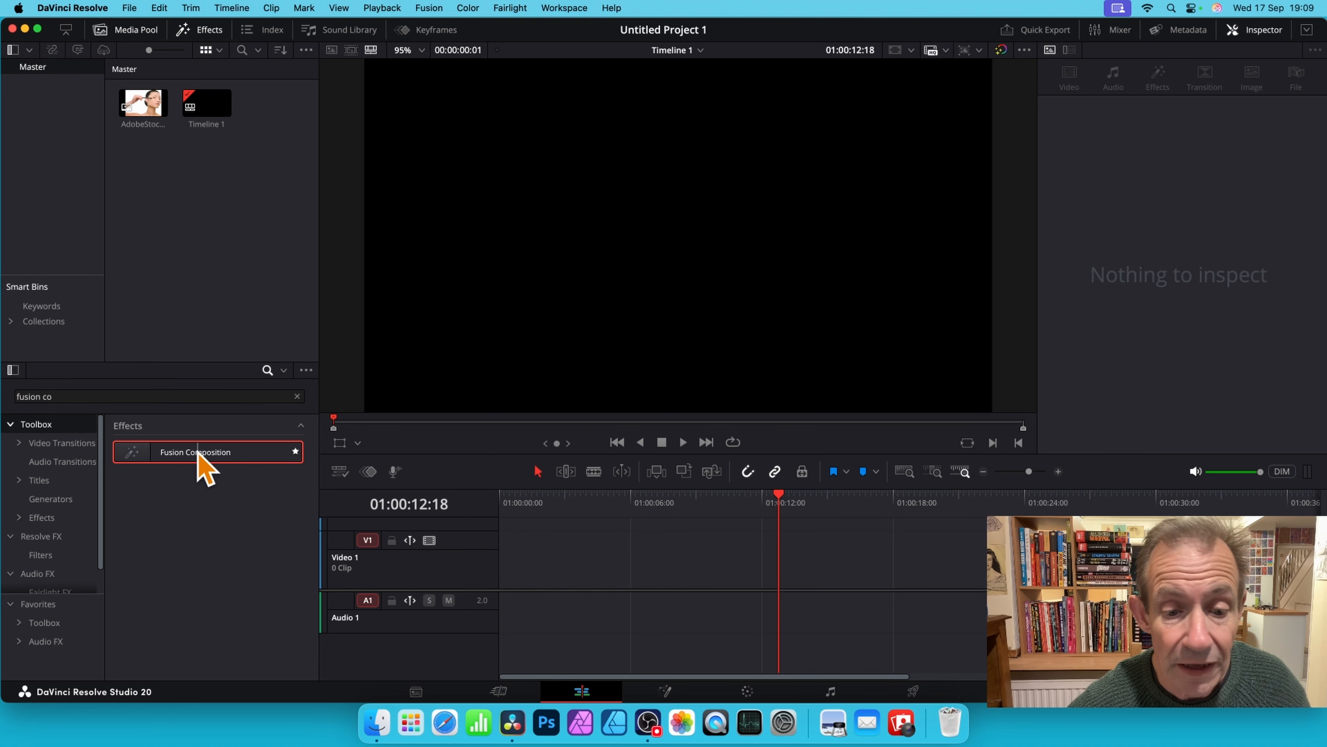
pyautogui.moveTo(198, 453); pyautogui.dragTo(492, 578)
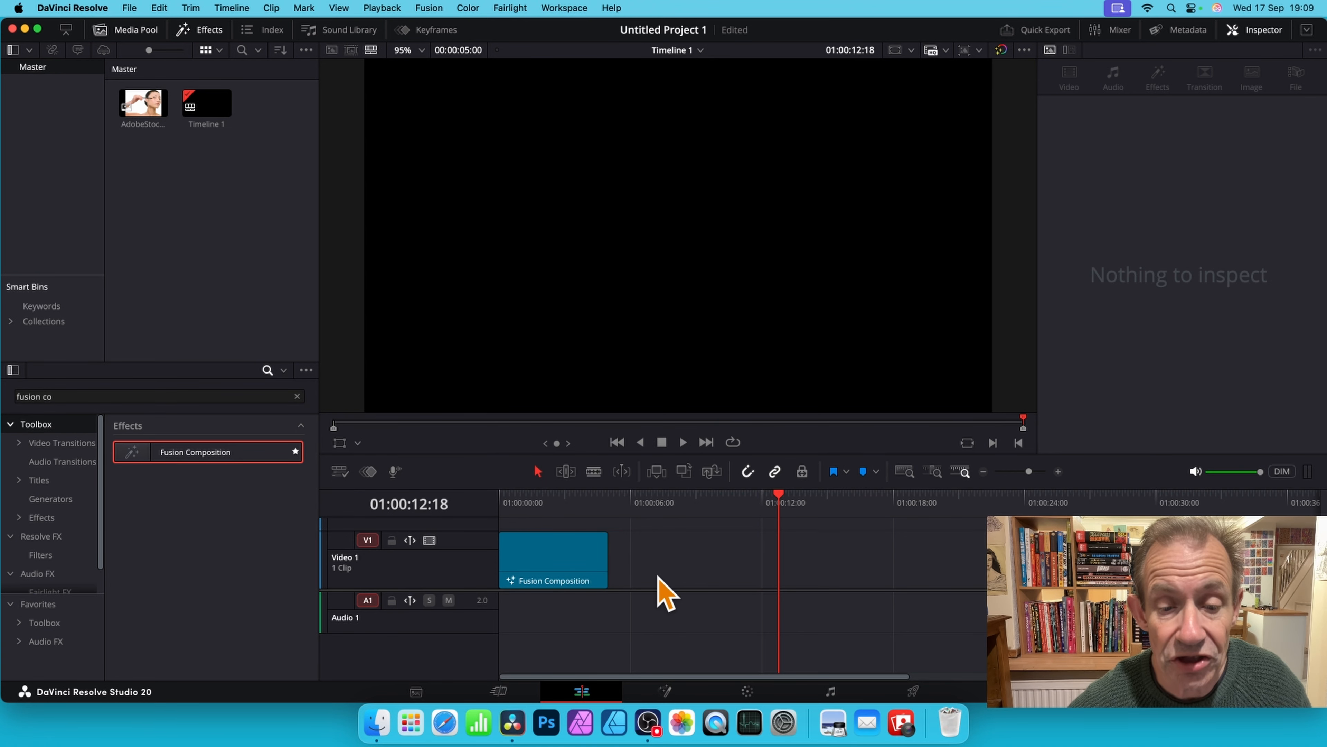
pyautogui.moveTo(611, 565); pyautogui.dragTo(817, 570)
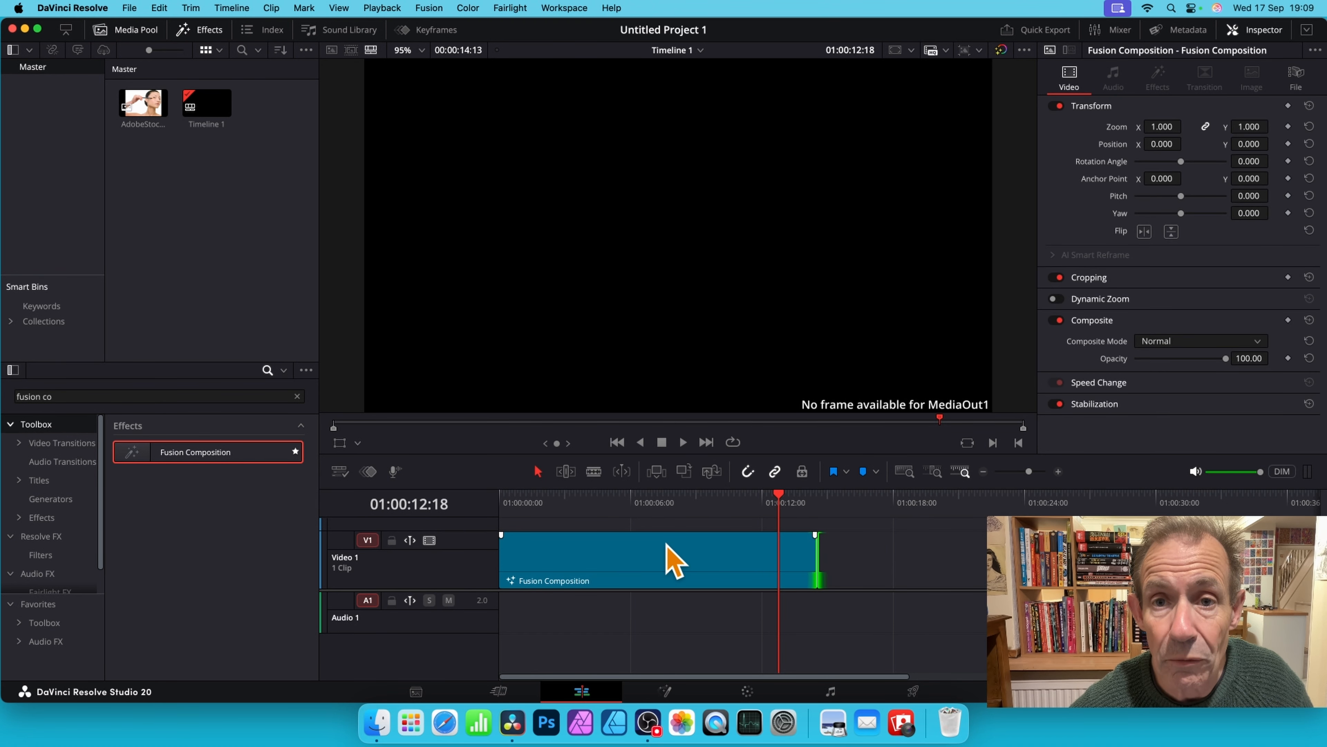
# Open the composition on the Fusion page and add a FastNoise node connected to MediaOut1.
pyautogui.click(669, 690)
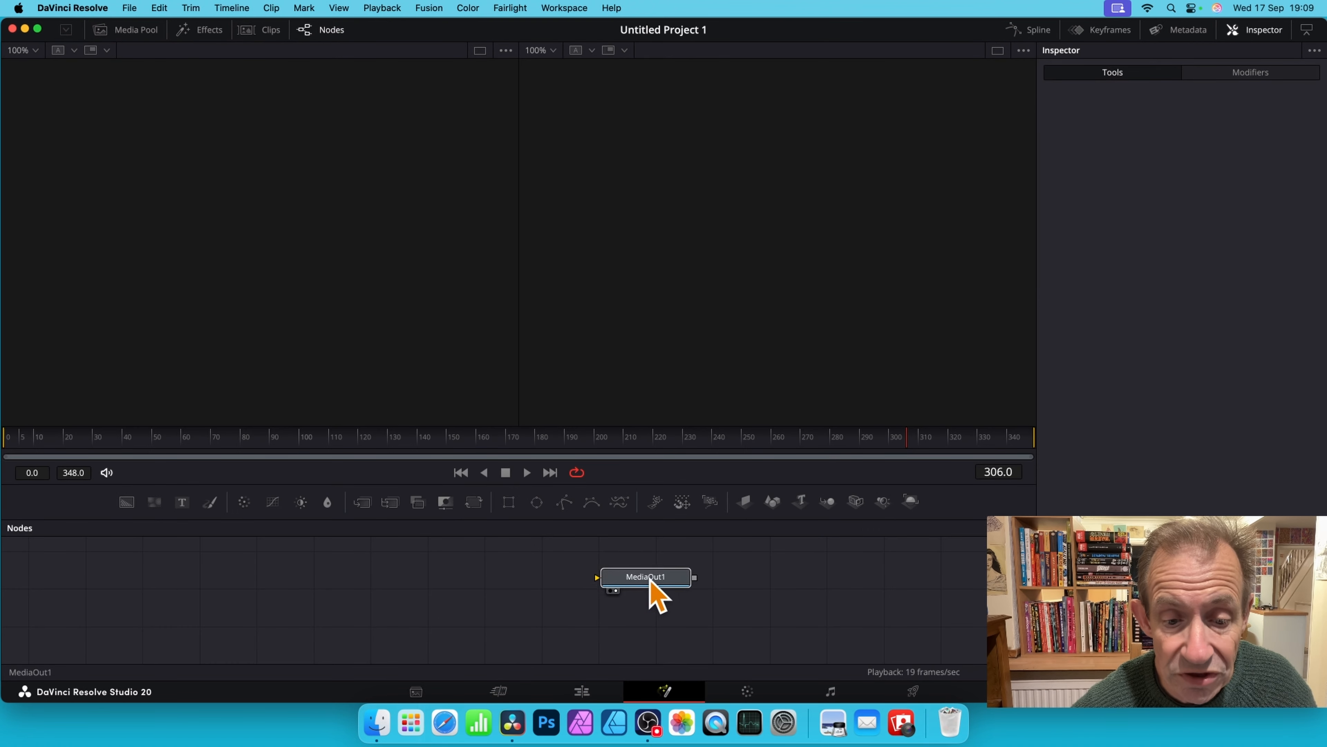
pyautogui.moveTo(652, 582); pyautogui.dragTo(625, 598)
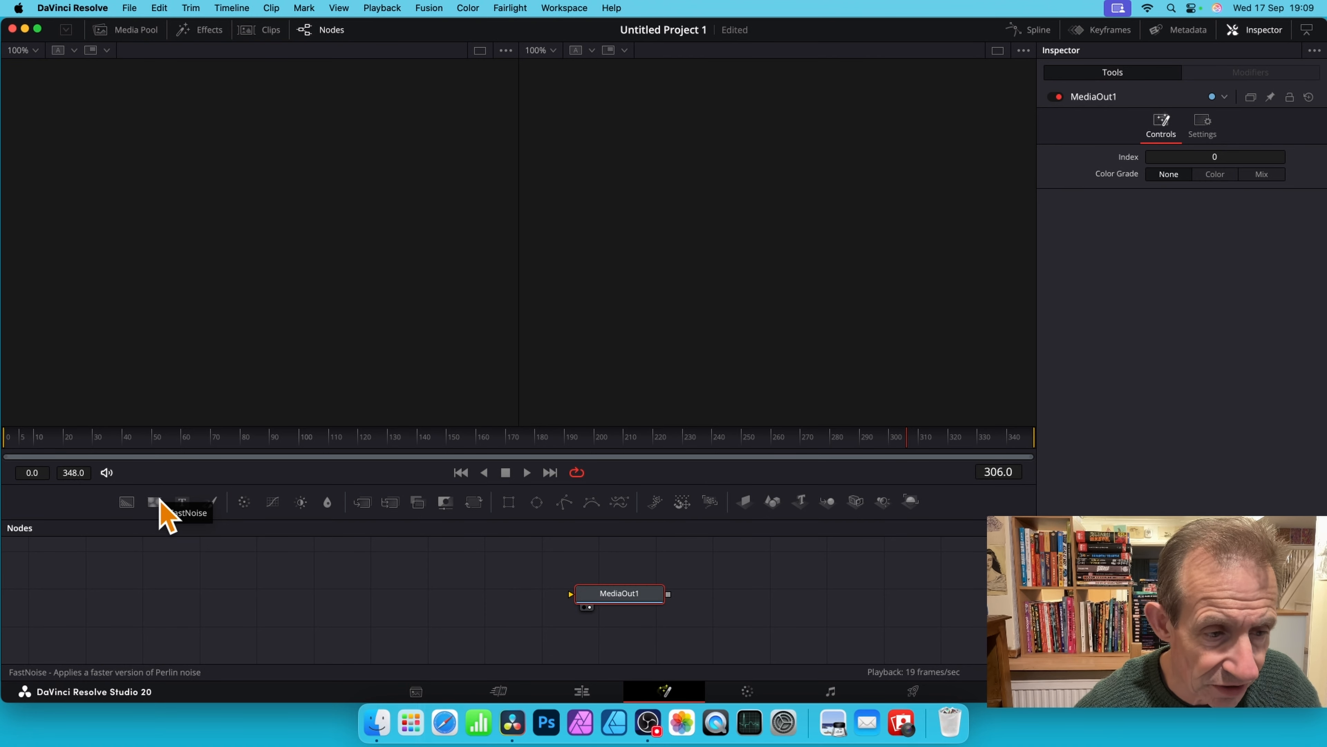
pyautogui.moveTo(154, 503); pyautogui.dragTo(456, 630)
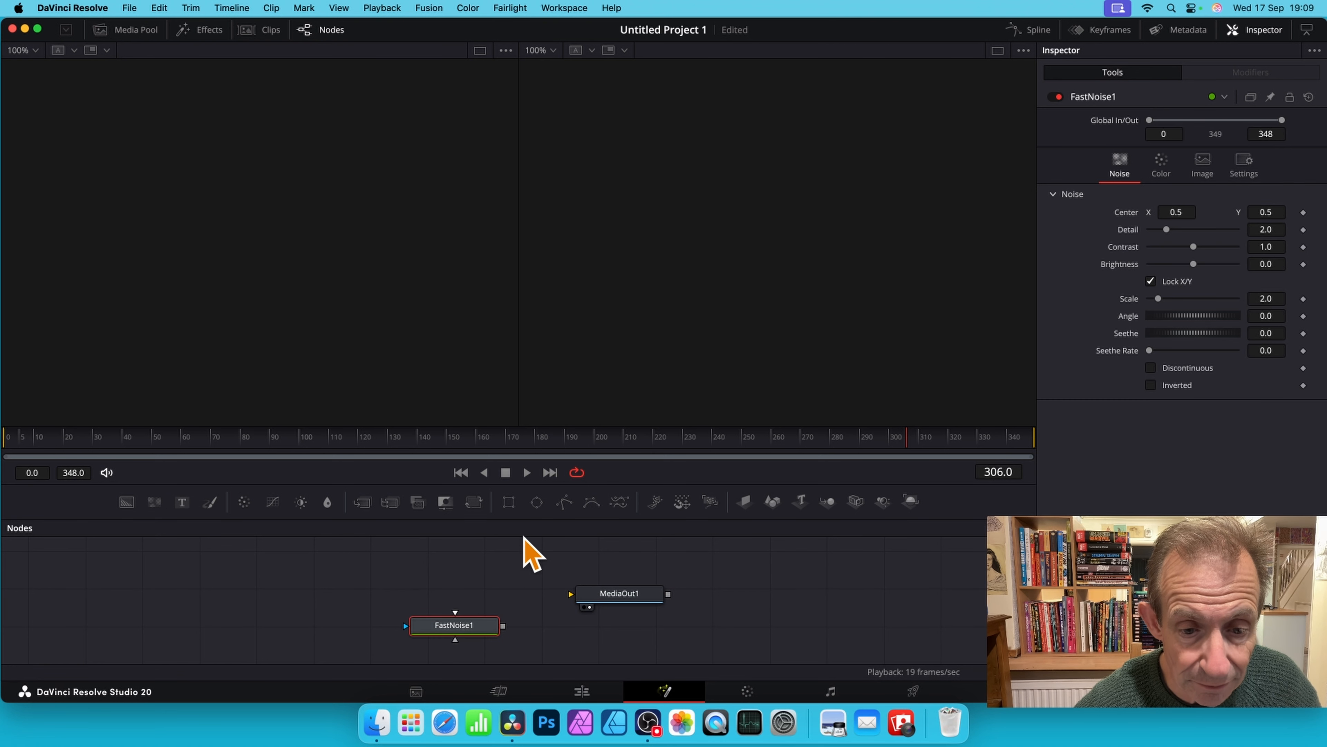
pyautogui.moveTo(516, 520); pyautogui.dragTo(517, 467)
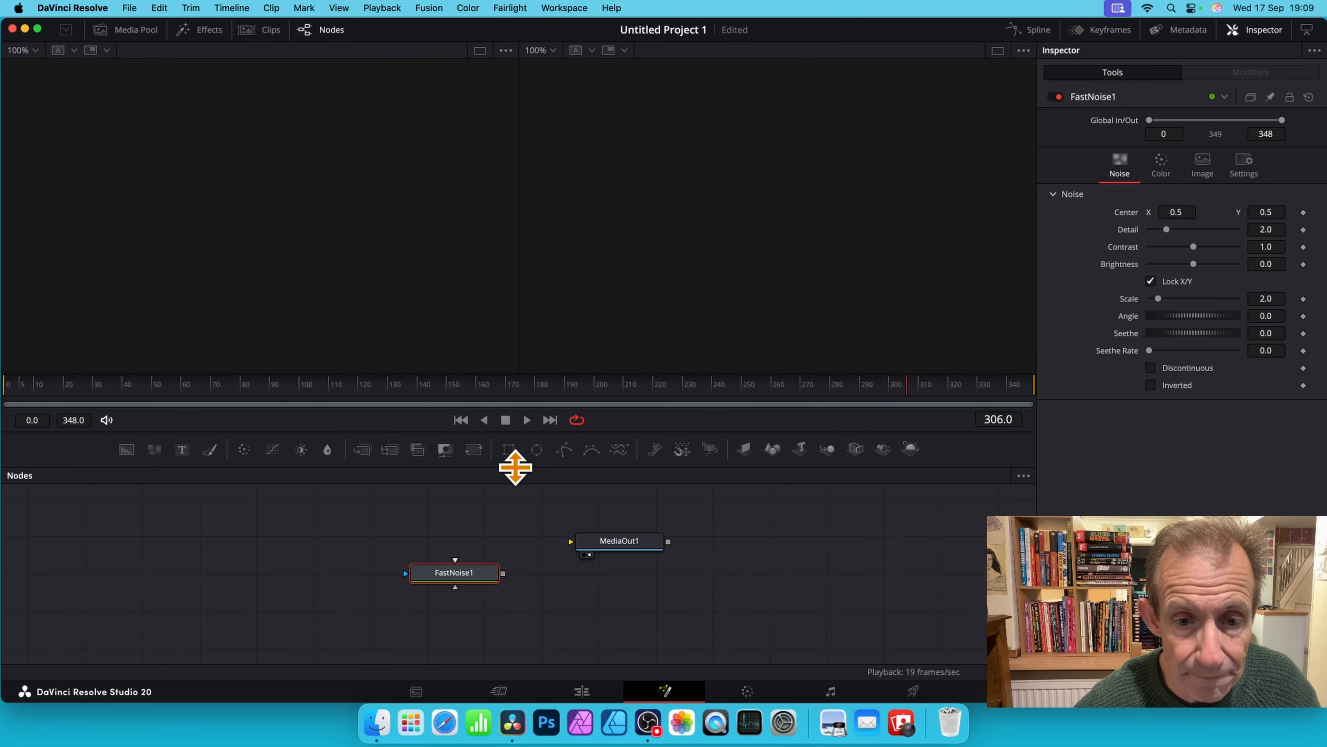
pyautogui.moveTo(474, 579); pyautogui.dragTo(452, 566)
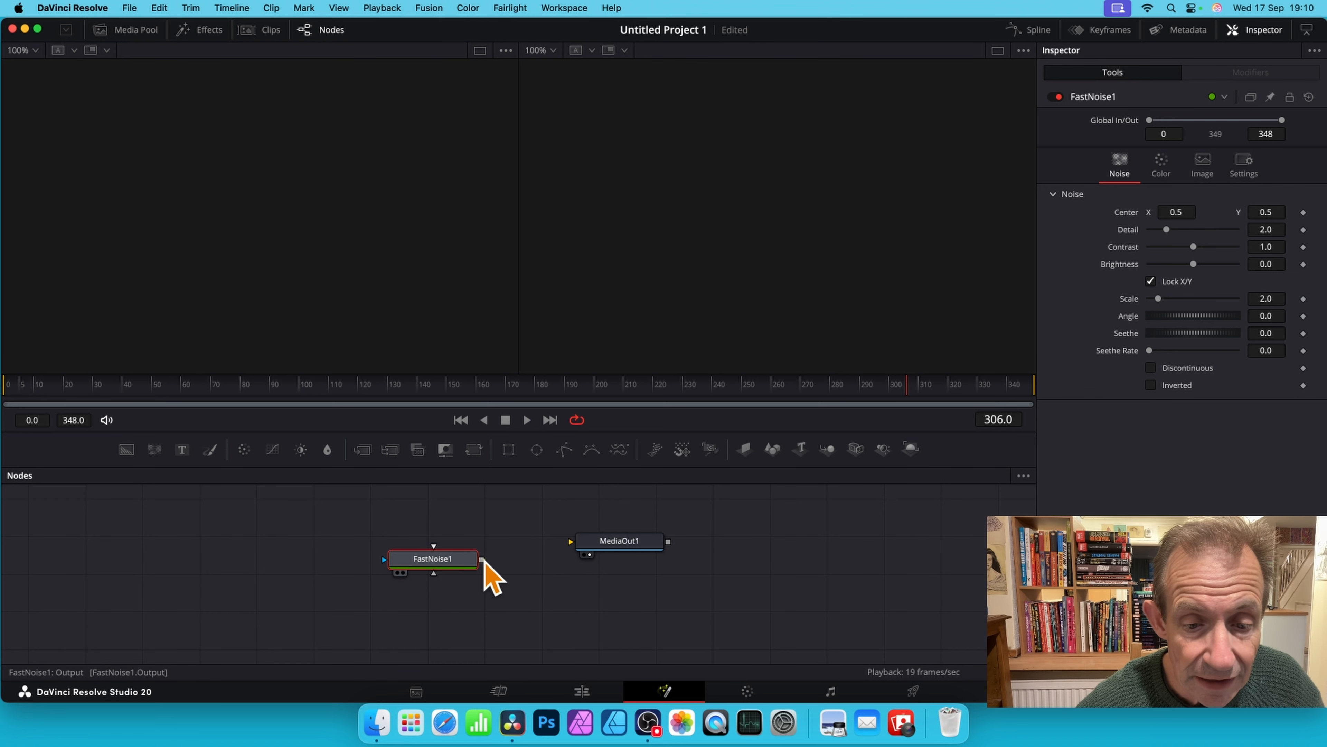
pyautogui.moveTo(482, 560); pyautogui.dragTo(571, 546)
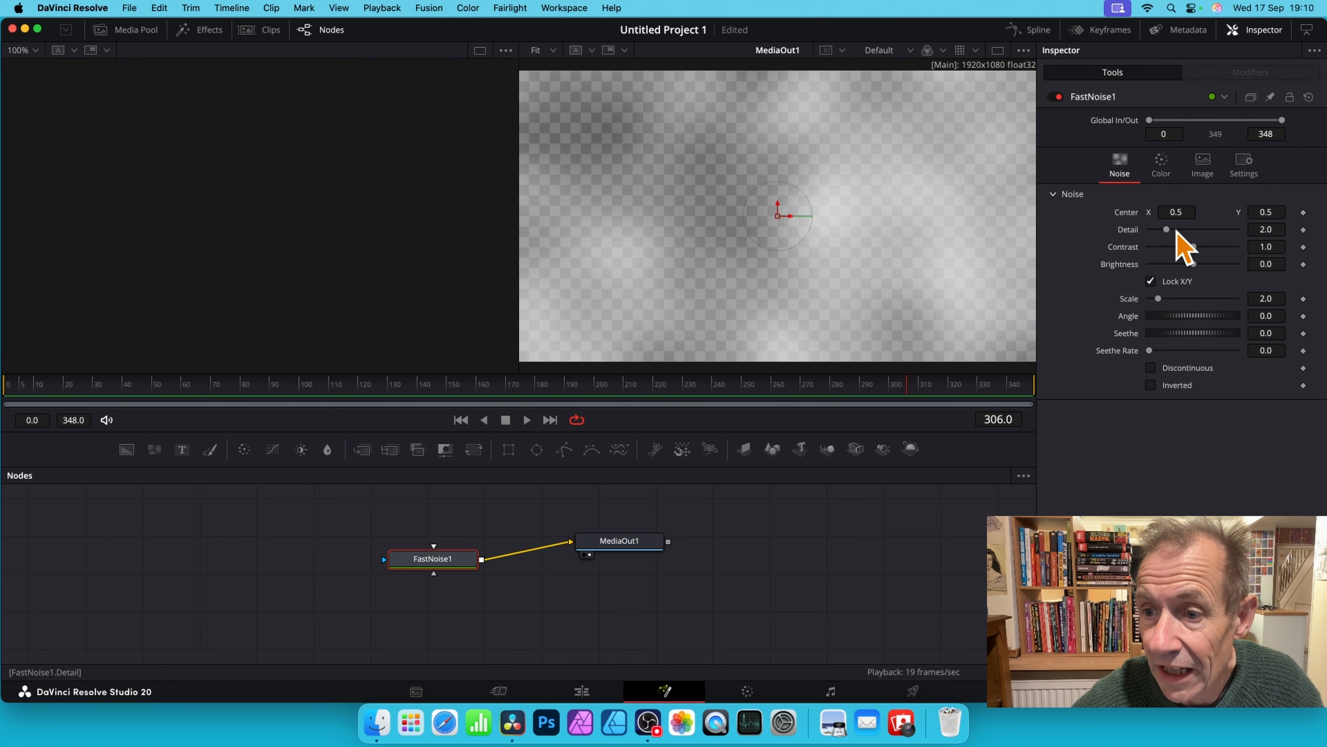
# Set the noise to about Detail 3.62, Contrast 3.48, Brightness -0.42, Scale 7.72 and Seethe Rate 0.378, and preview the animation.
pyautogui.moveTo(1169, 231); pyautogui.dragTo(1174, 300)
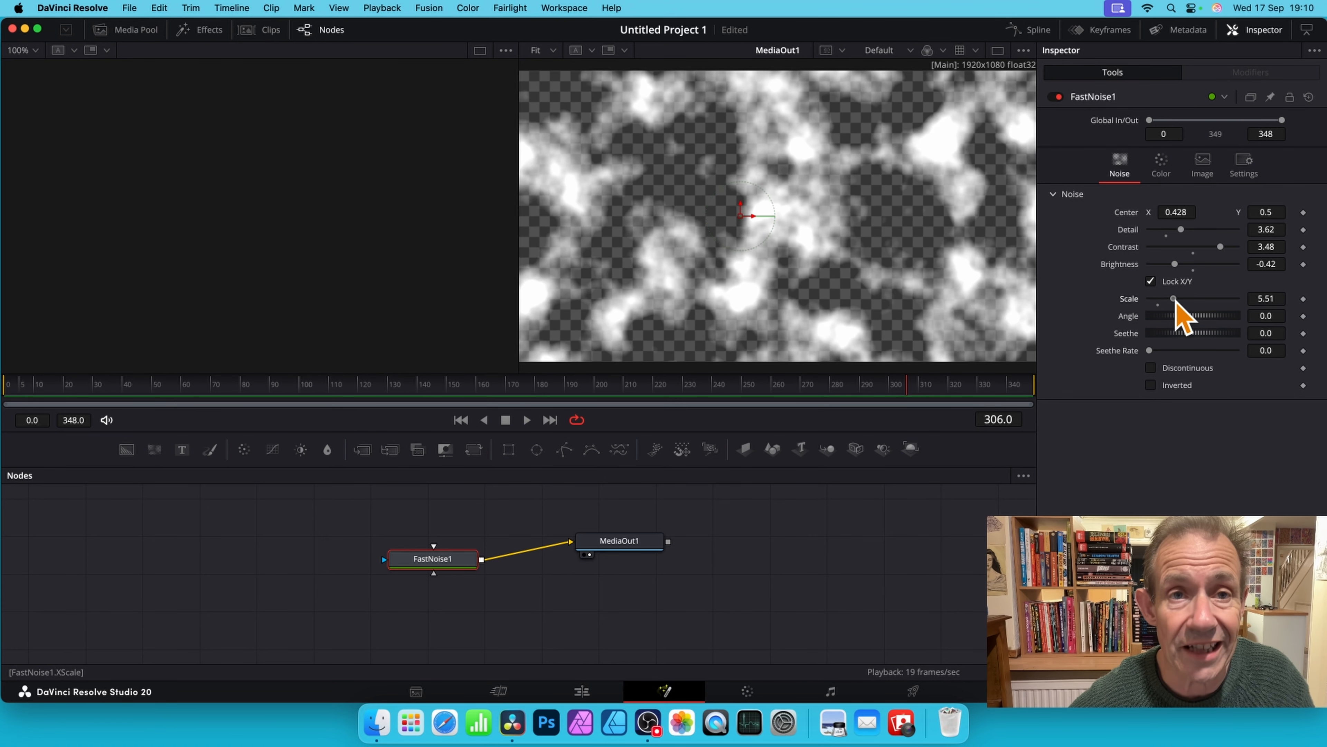
pyautogui.moveTo(1175, 300)
pyautogui.mouseDown()
pyautogui.moveTo(1222, 300)
pyautogui.moveTo(1166, 301)
pyautogui.moveTo(1185, 301)
pyautogui.mouseUp()
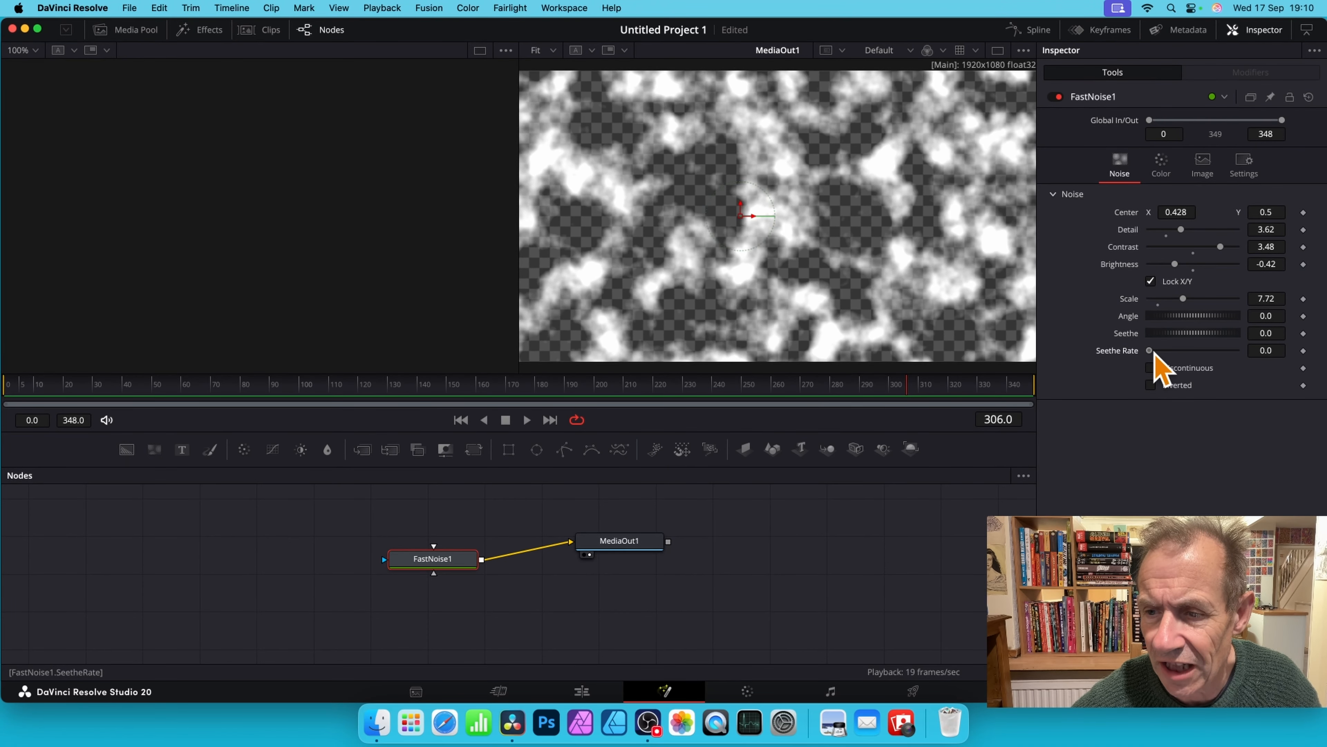
pyautogui.moveTo(1155, 353); pyautogui.dragTo(1182, 353)
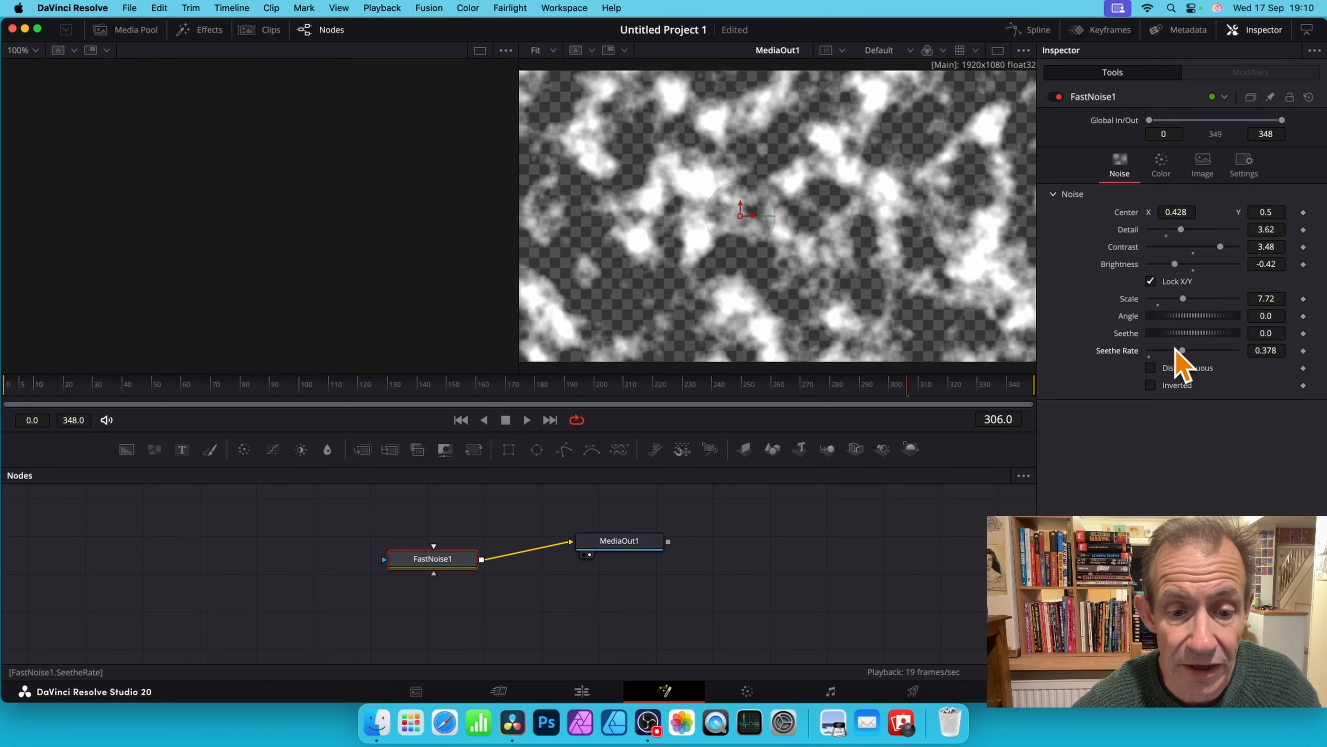
pyautogui.click(528, 420)
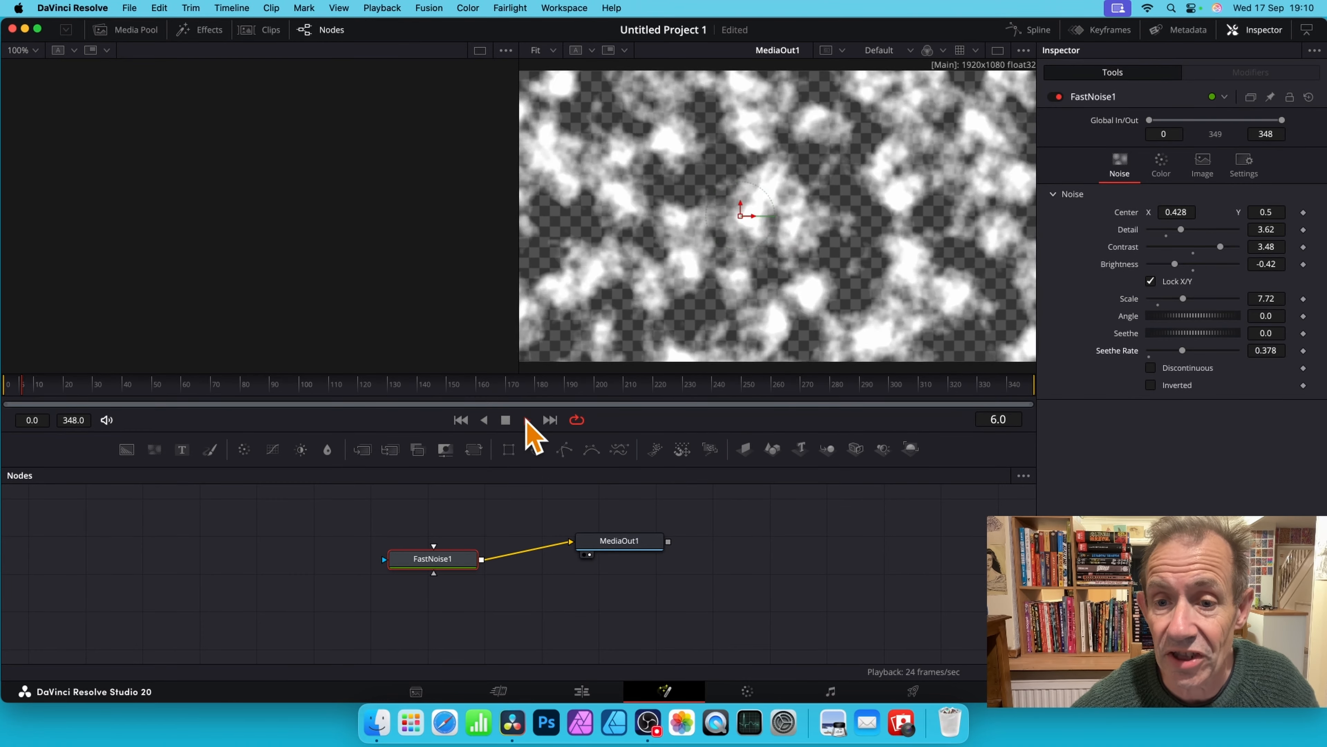
pyautogui.click(527, 420)
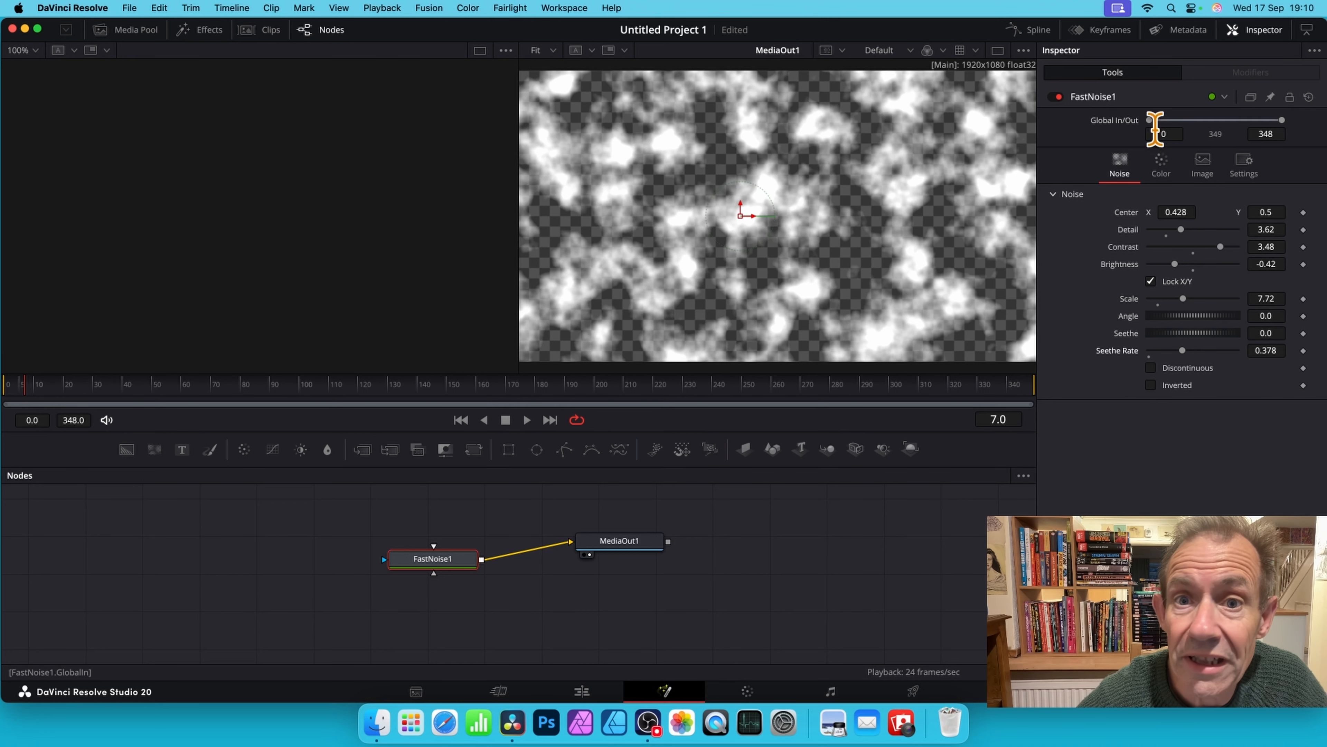
# Switch the FastNoise colouring to Gradient and give the gradient's start stop a Red value of about 0.63.
pyautogui.click(1161, 166)
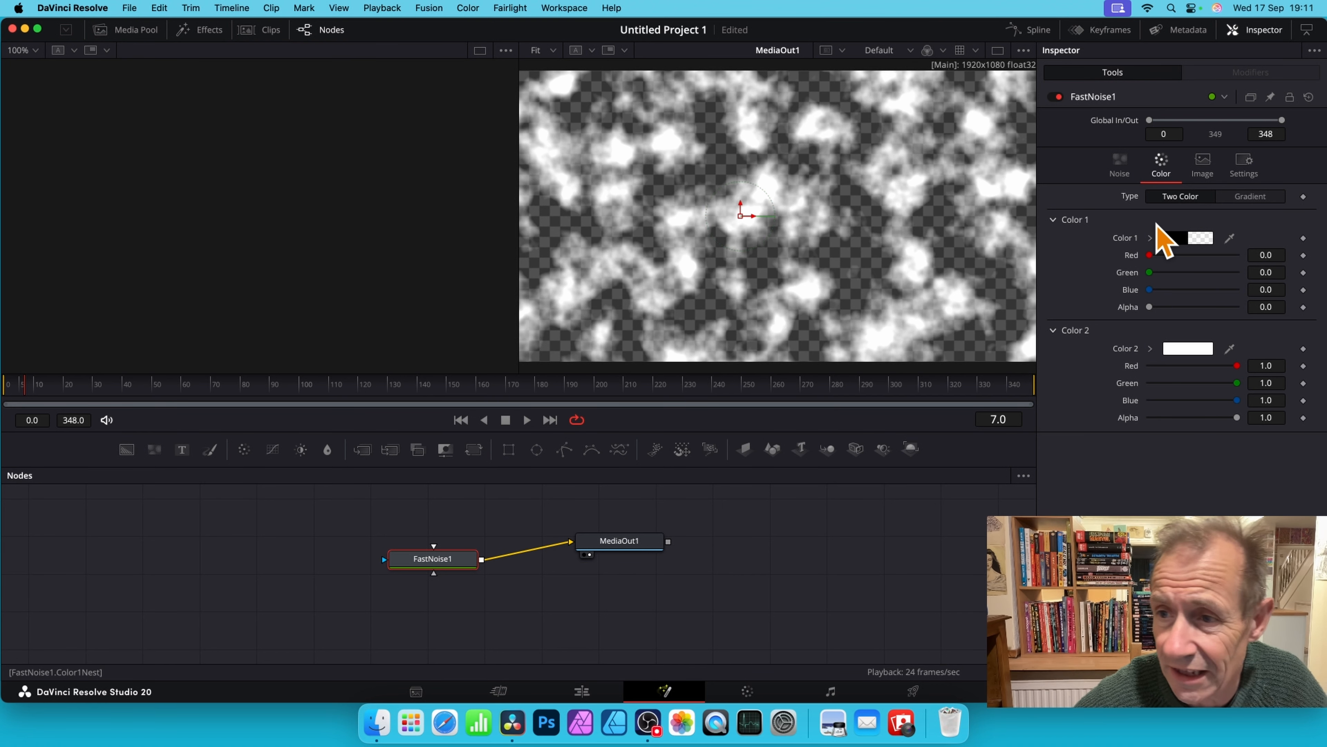
pyautogui.click(1253, 198)
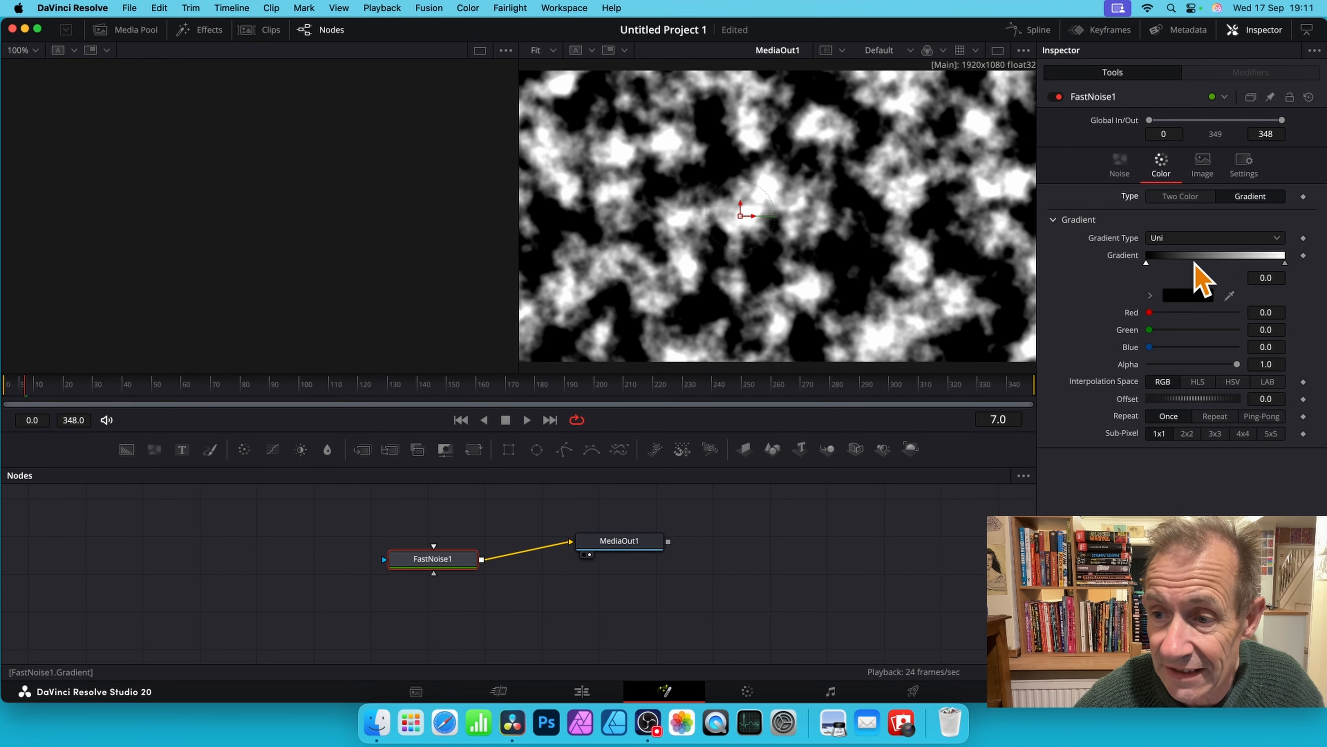
pyautogui.press('super+s')
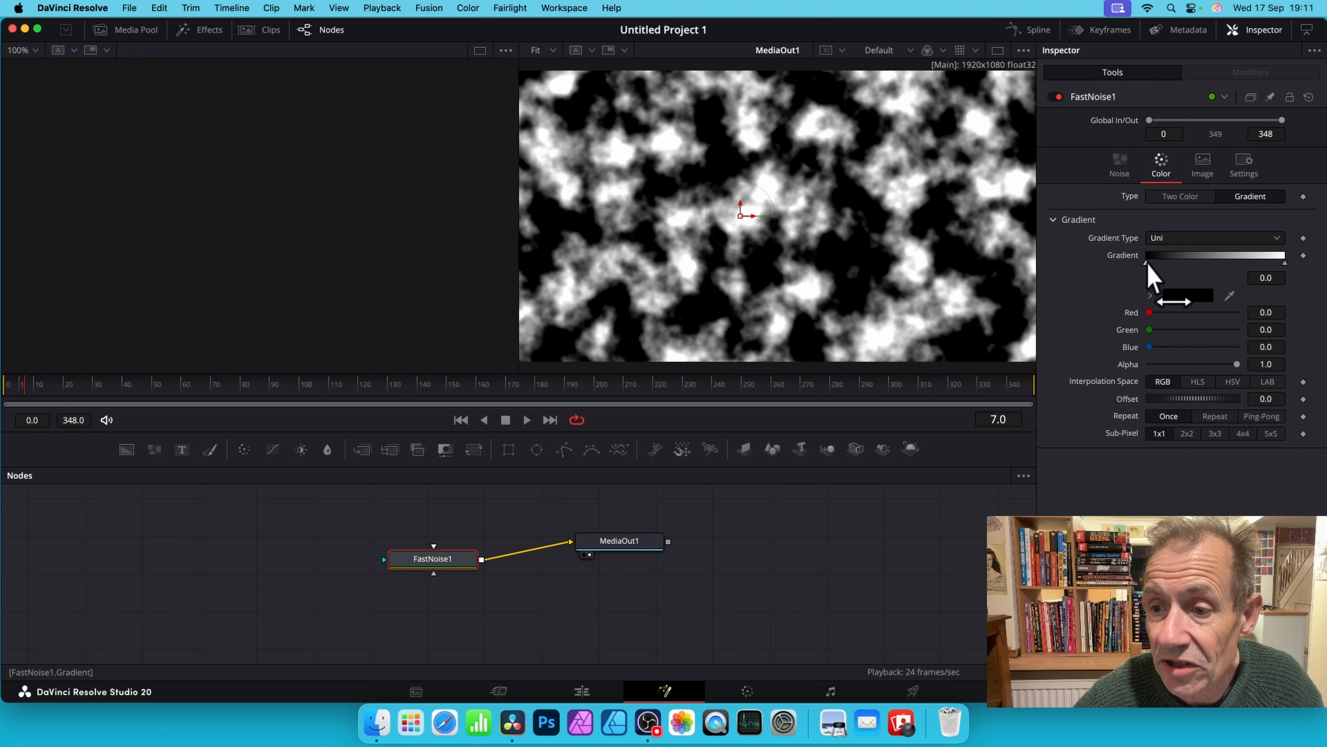
pyautogui.click(1147, 263)
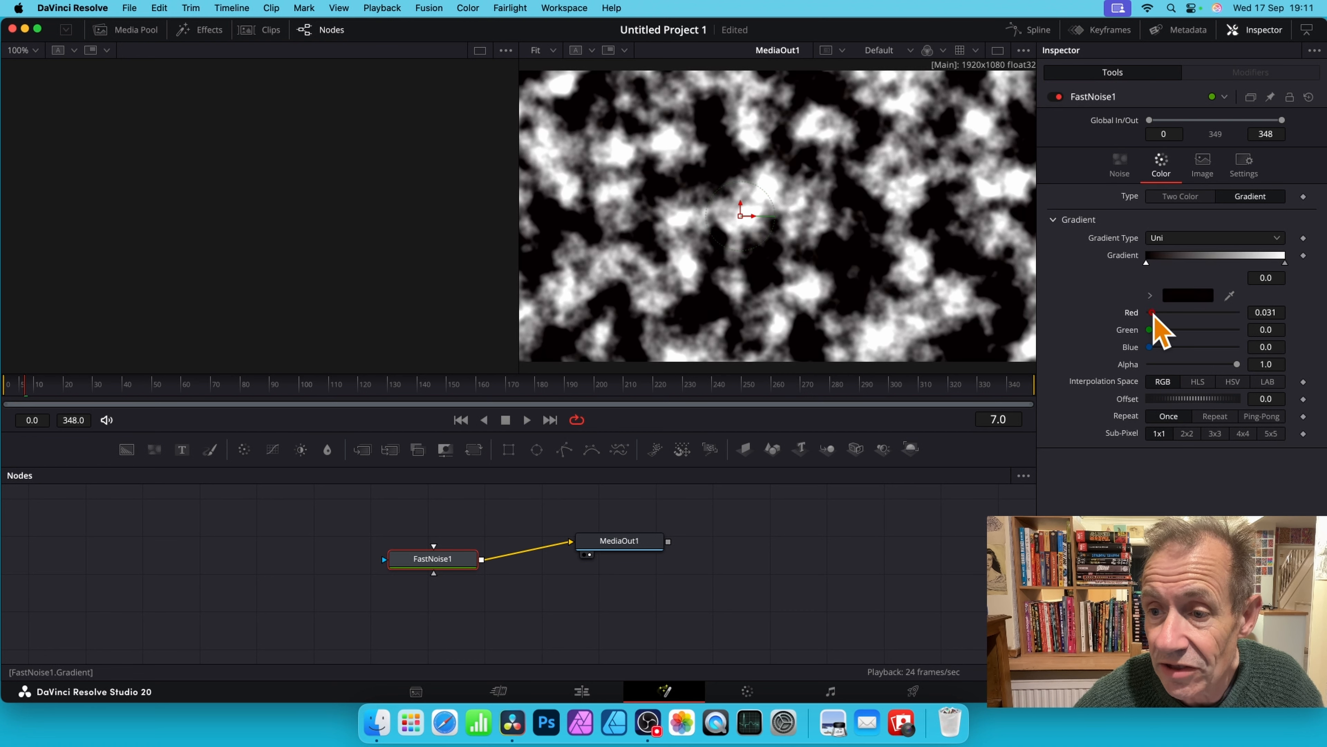
pyautogui.moveTo(1154, 313); pyautogui.dragTo(1162, 313)
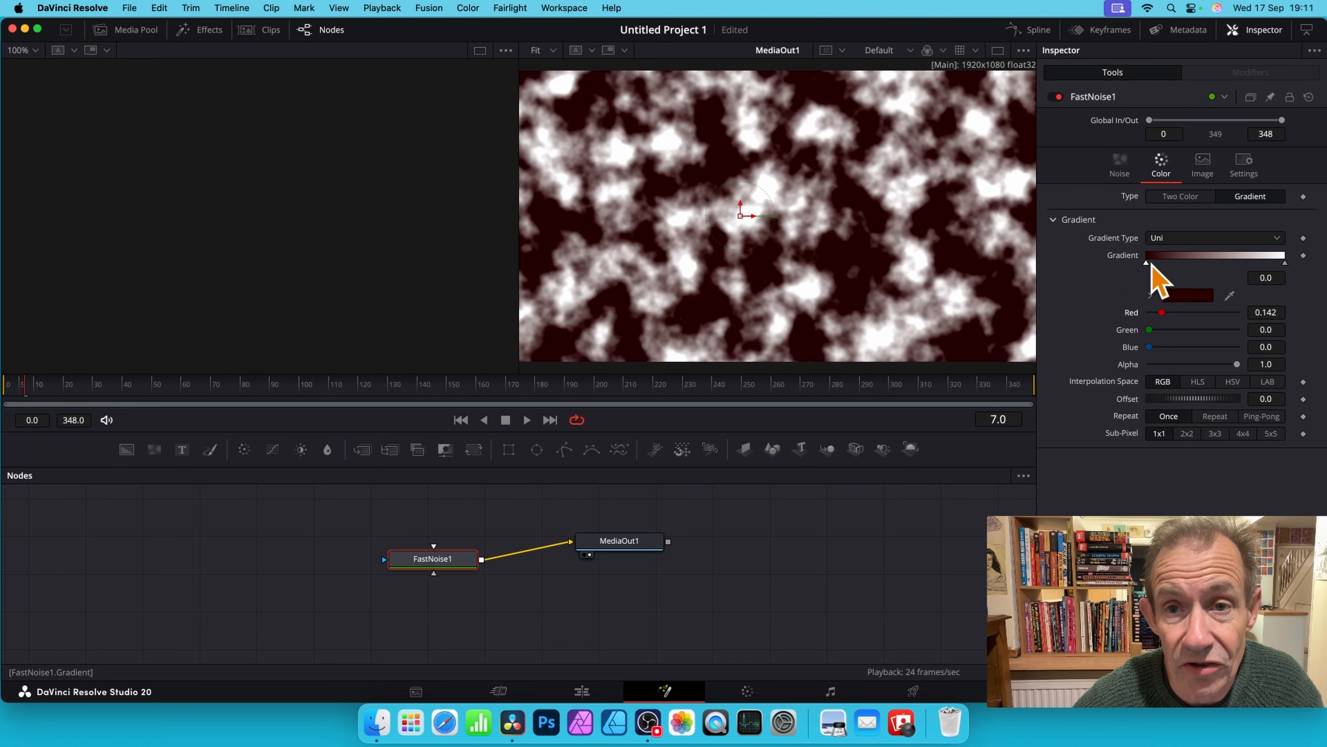
pyautogui.moveTo(1163, 313); pyautogui.dragTo(1205, 313)
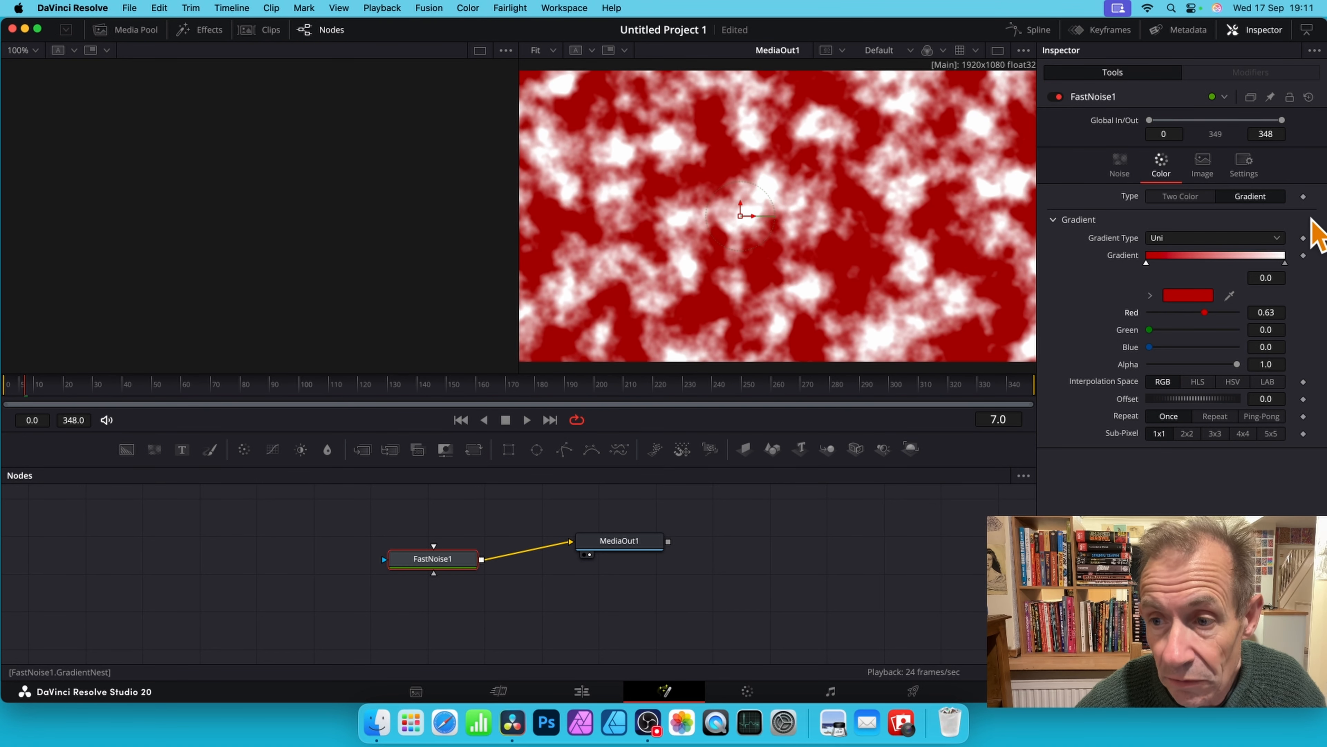
# Change the gradient's end stop to the Turquoise pencil colour.
pyautogui.click(1285, 263)
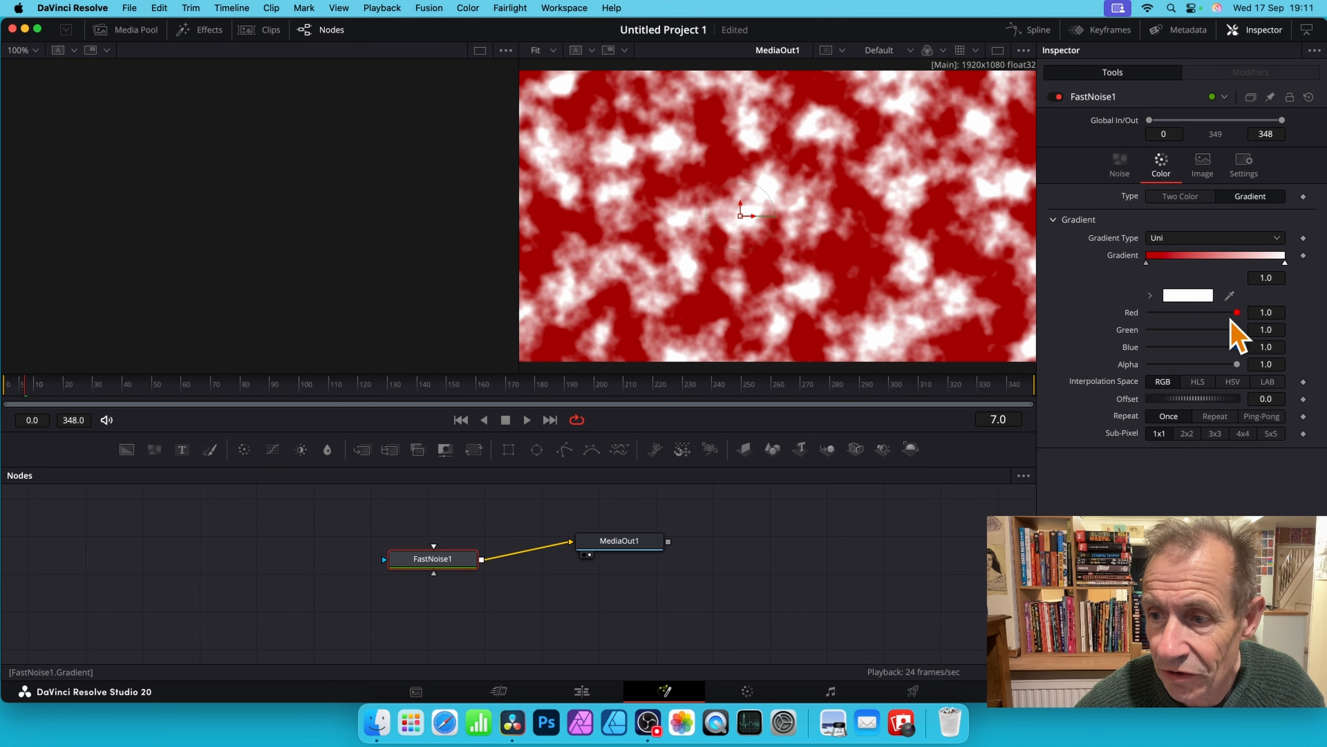
pyautogui.moveTo(1237, 332); pyautogui.dragTo(1206, 347)
pyautogui.click(1187, 296)
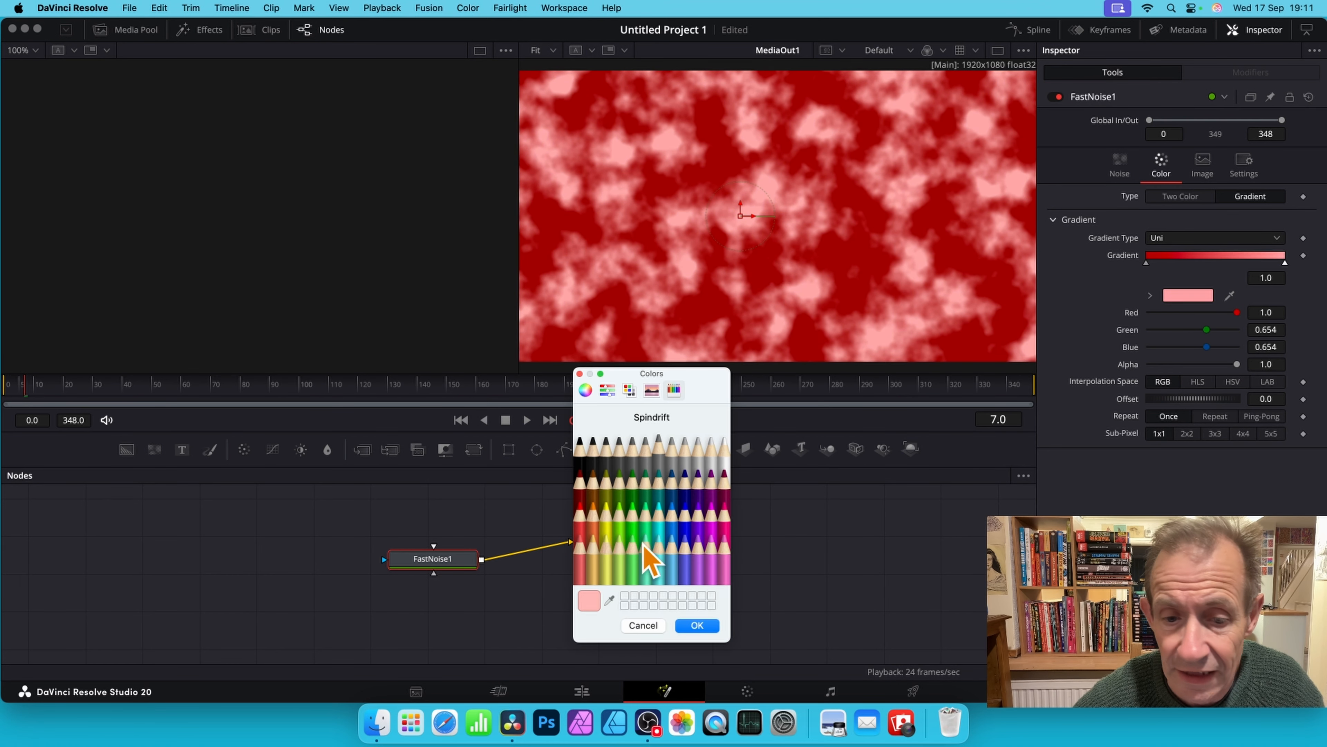
pyautogui.click(647, 518)
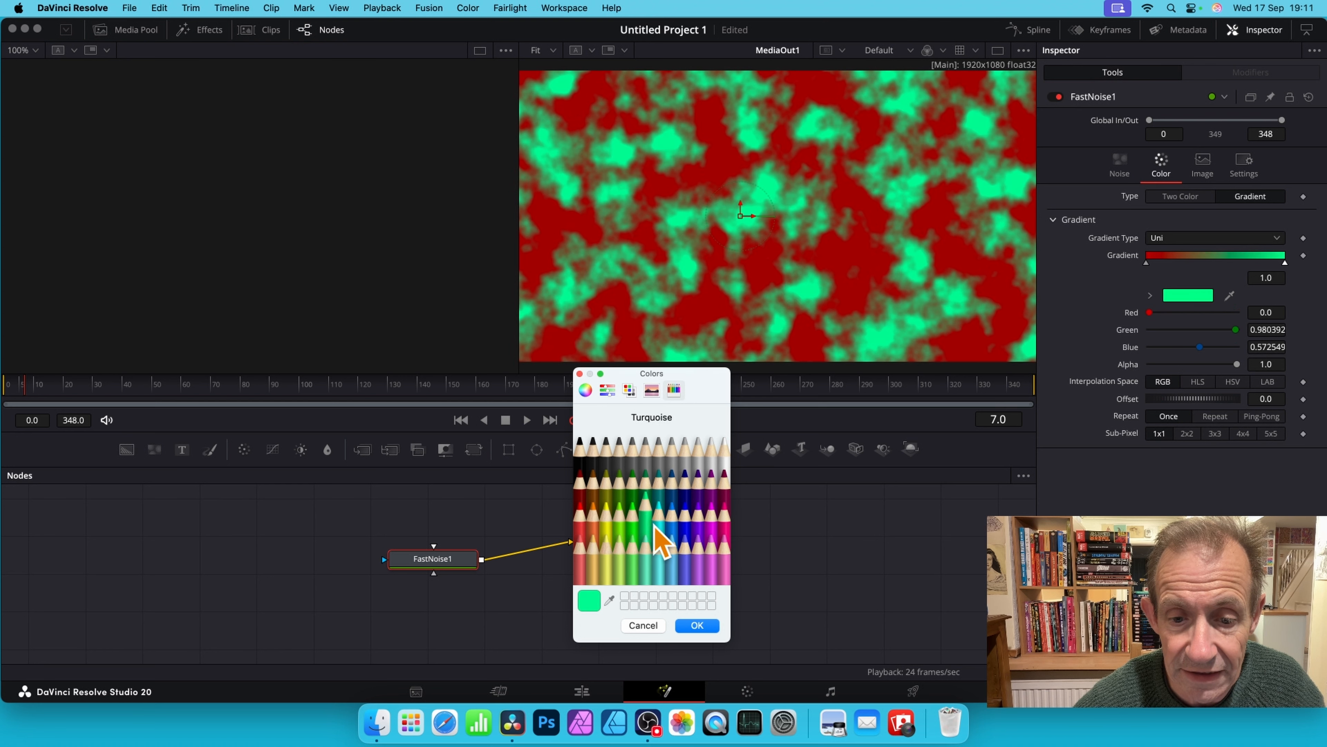
pyautogui.click(700, 628)
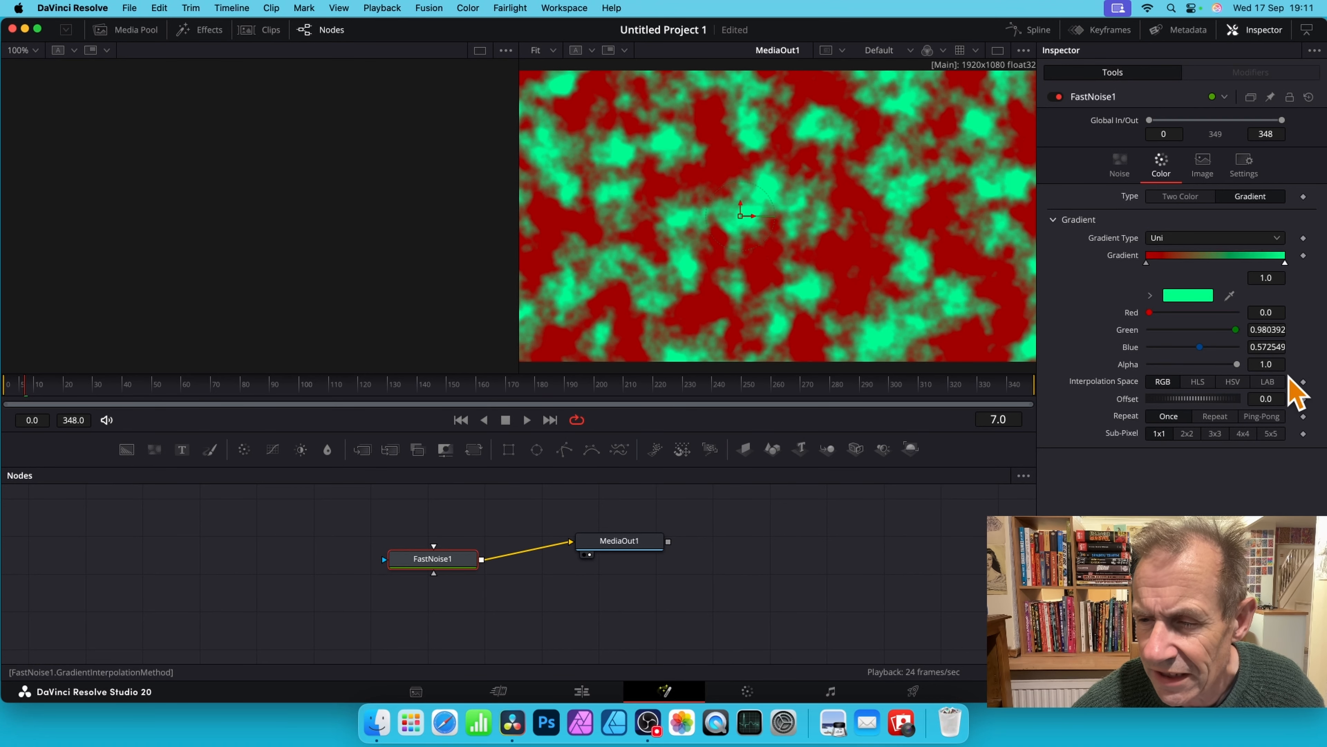
# Set the gradient's repeat mode to Repeat.
pyautogui.click(1213, 417)
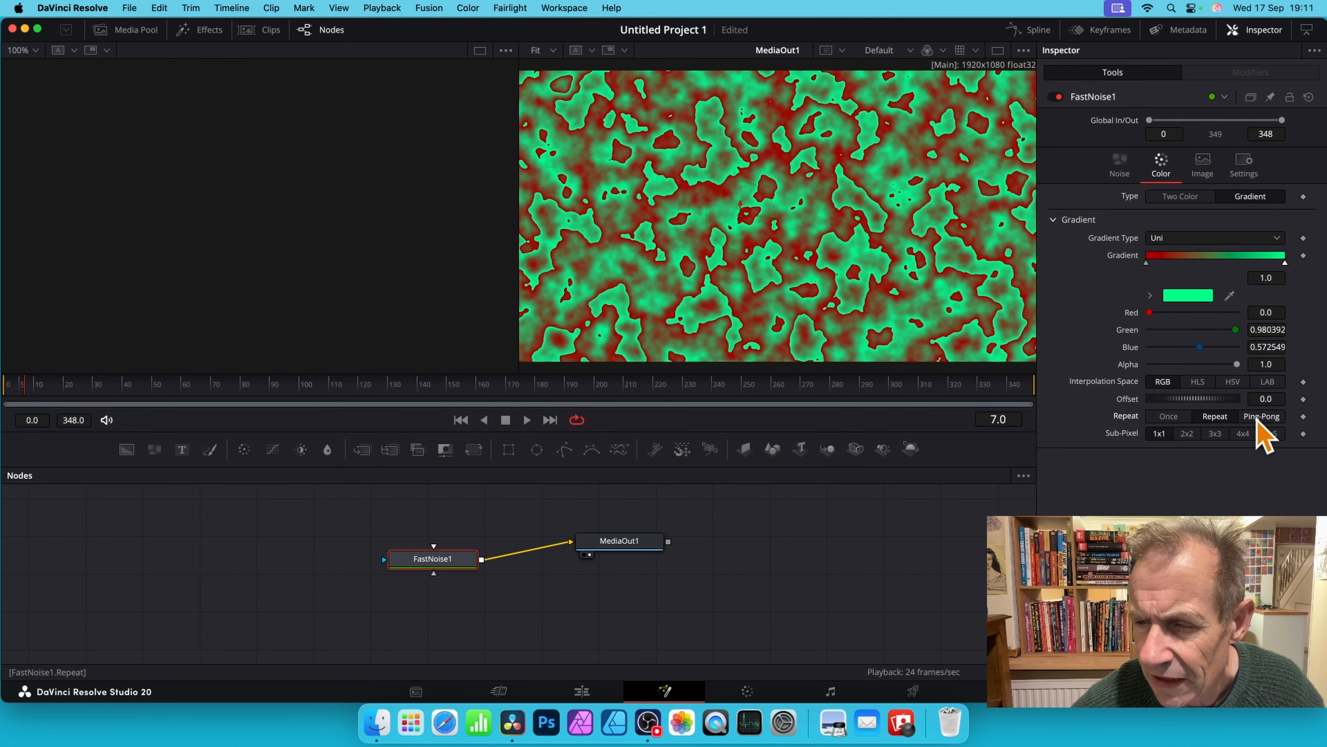
pyautogui.click(1213, 417)
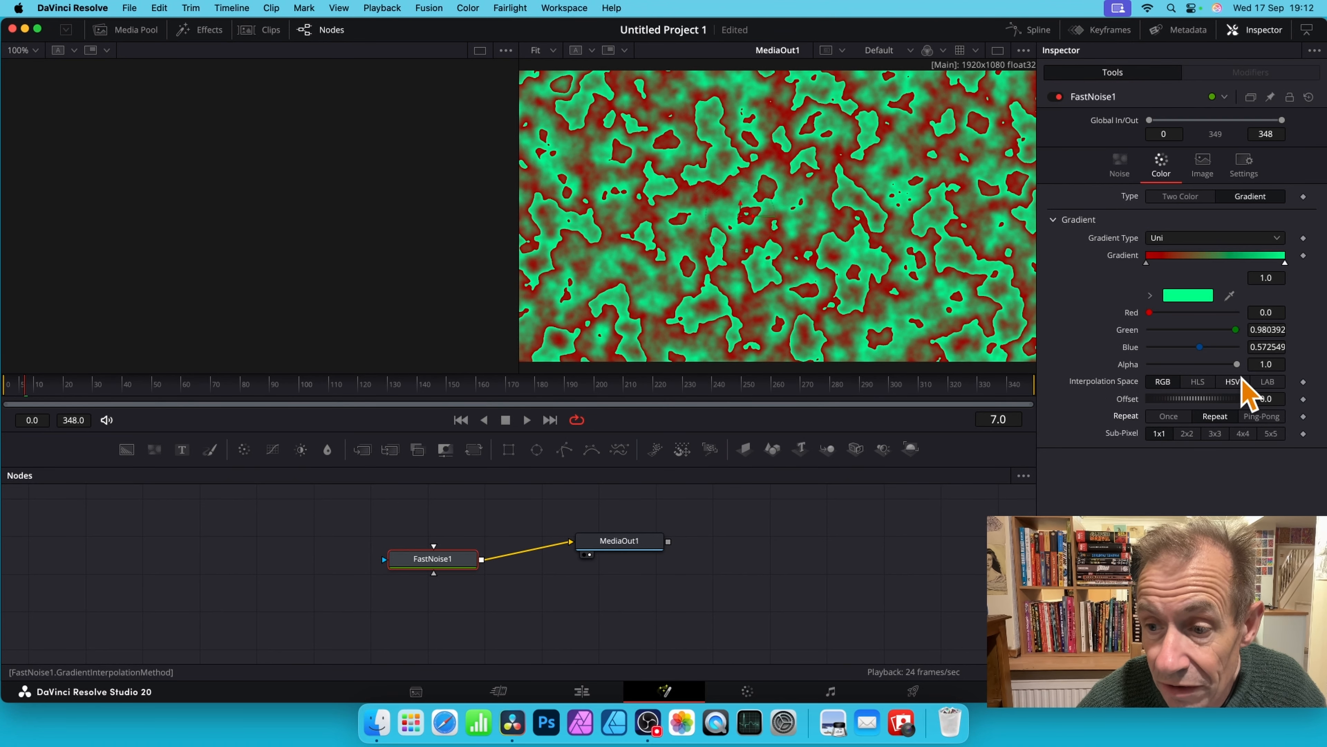
# Try the HLS and HSV interpolation spaces on the gradient and return it to RGB.
pyautogui.click(1196, 383)
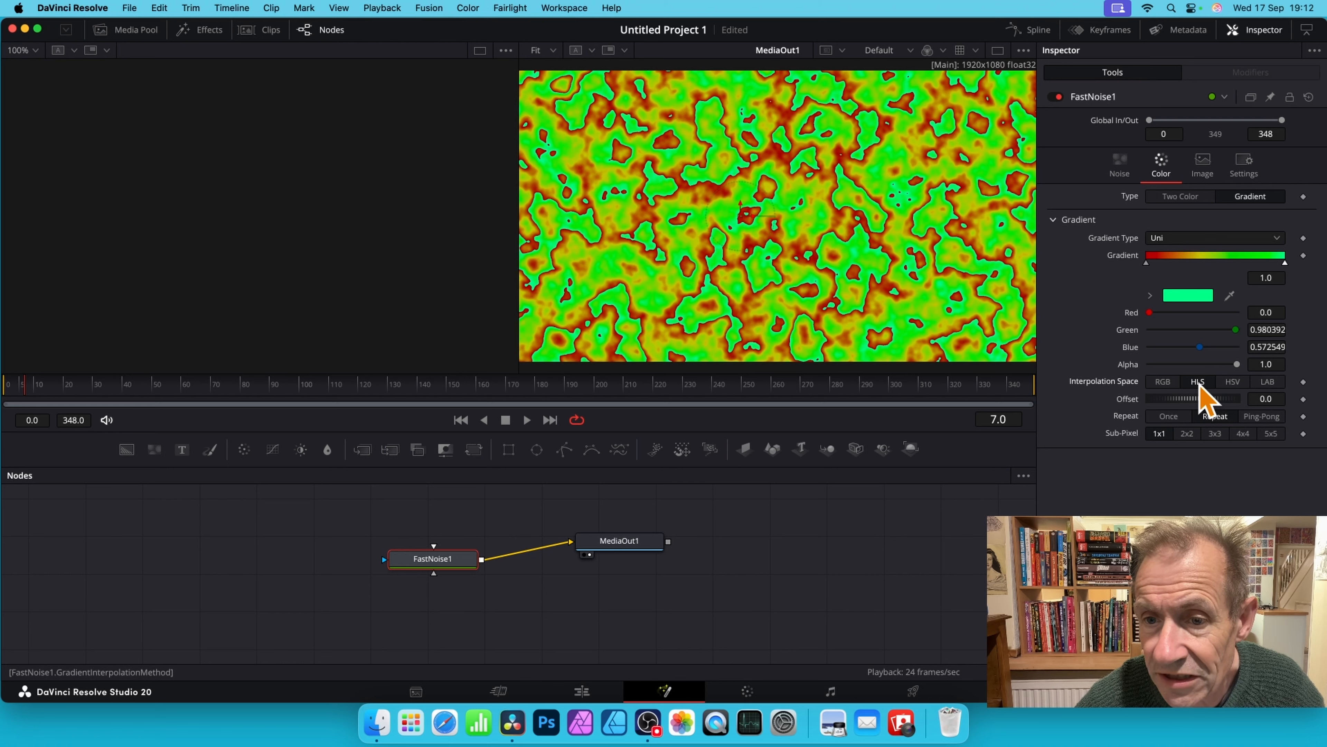
pyautogui.click(1163, 386)
pyautogui.click(1232, 381)
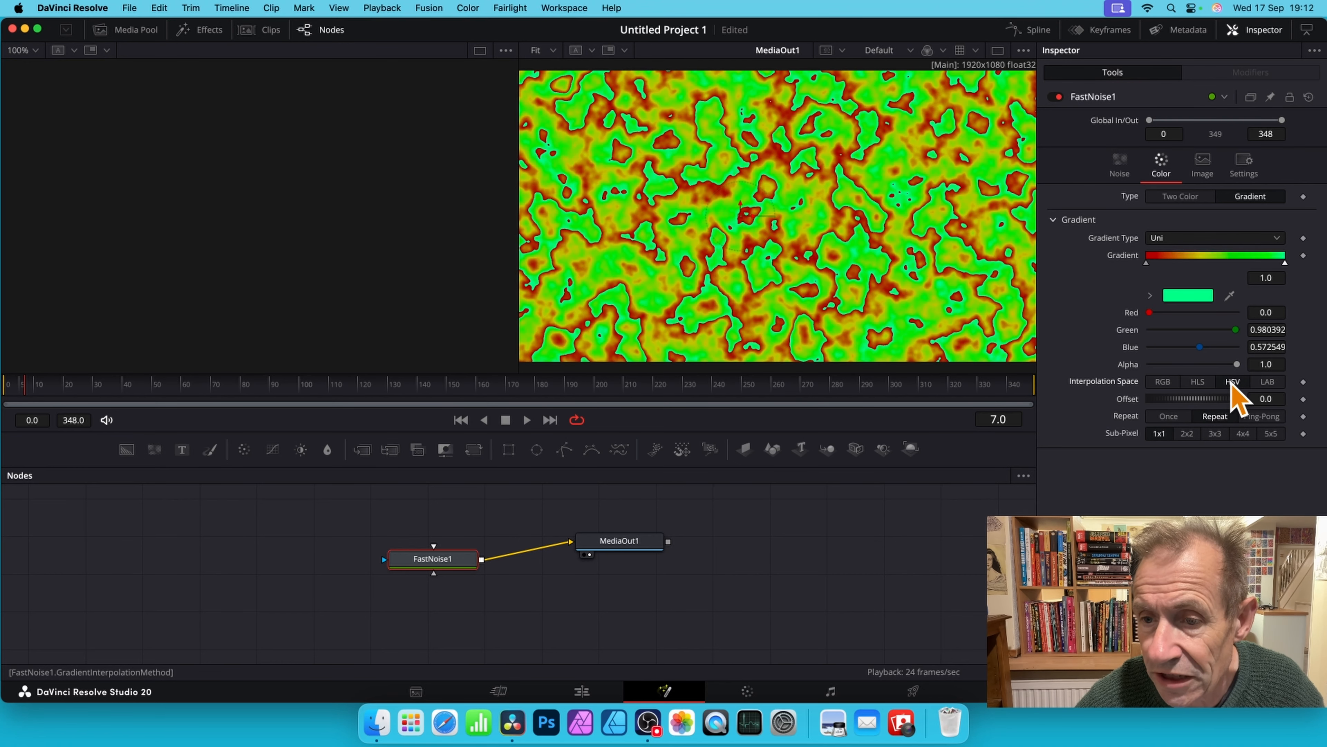
pyautogui.click(1164, 386)
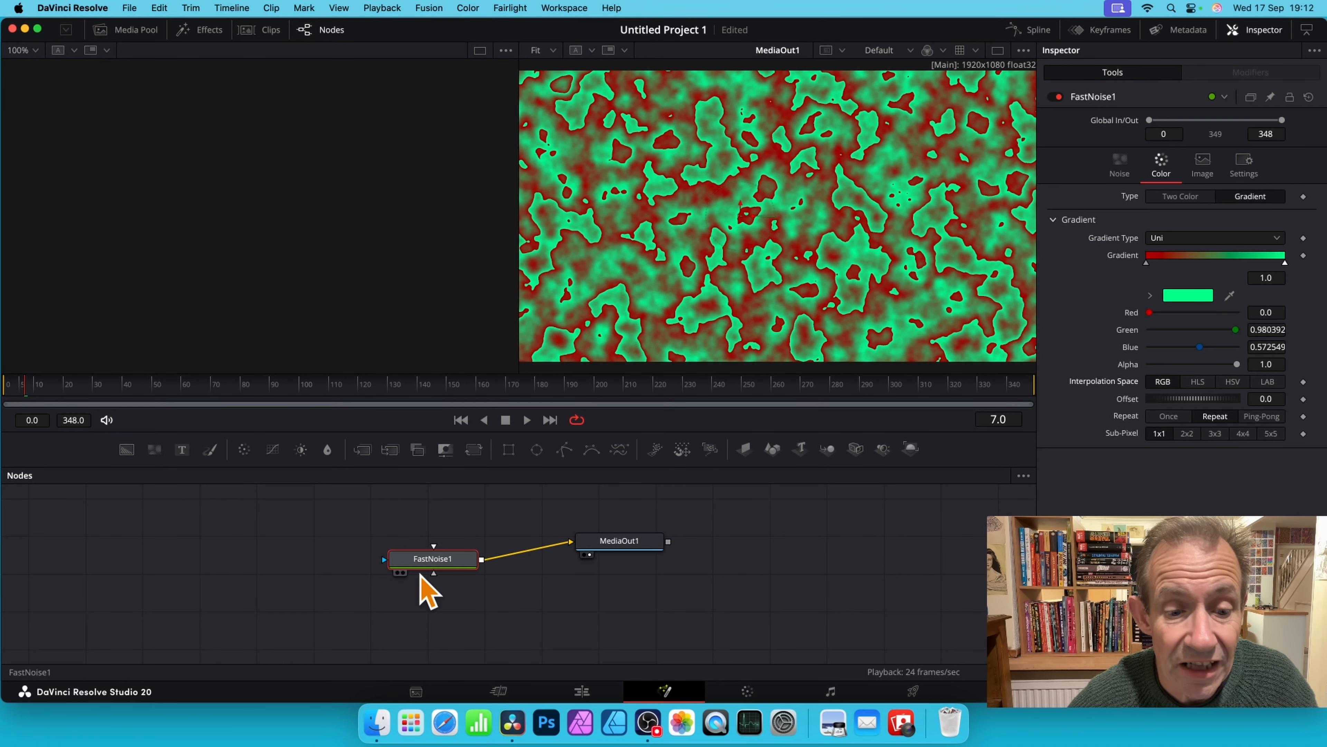
# Move the FastNoise1 node farther from MediaOut1 to open up space between the two nodes.
pyautogui.moveTo(441, 561); pyautogui.dragTo(403, 581)
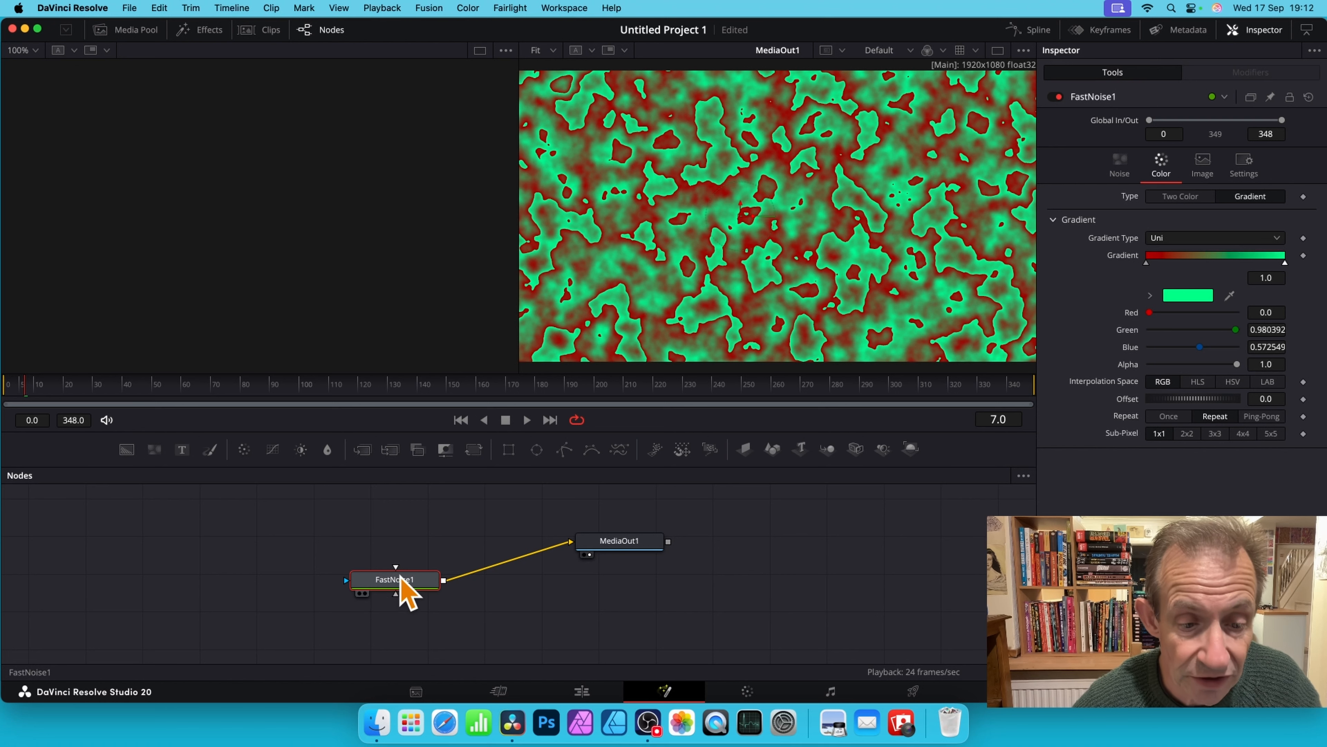
pyautogui.moveTo(414, 578); pyautogui.dragTo(397, 546)
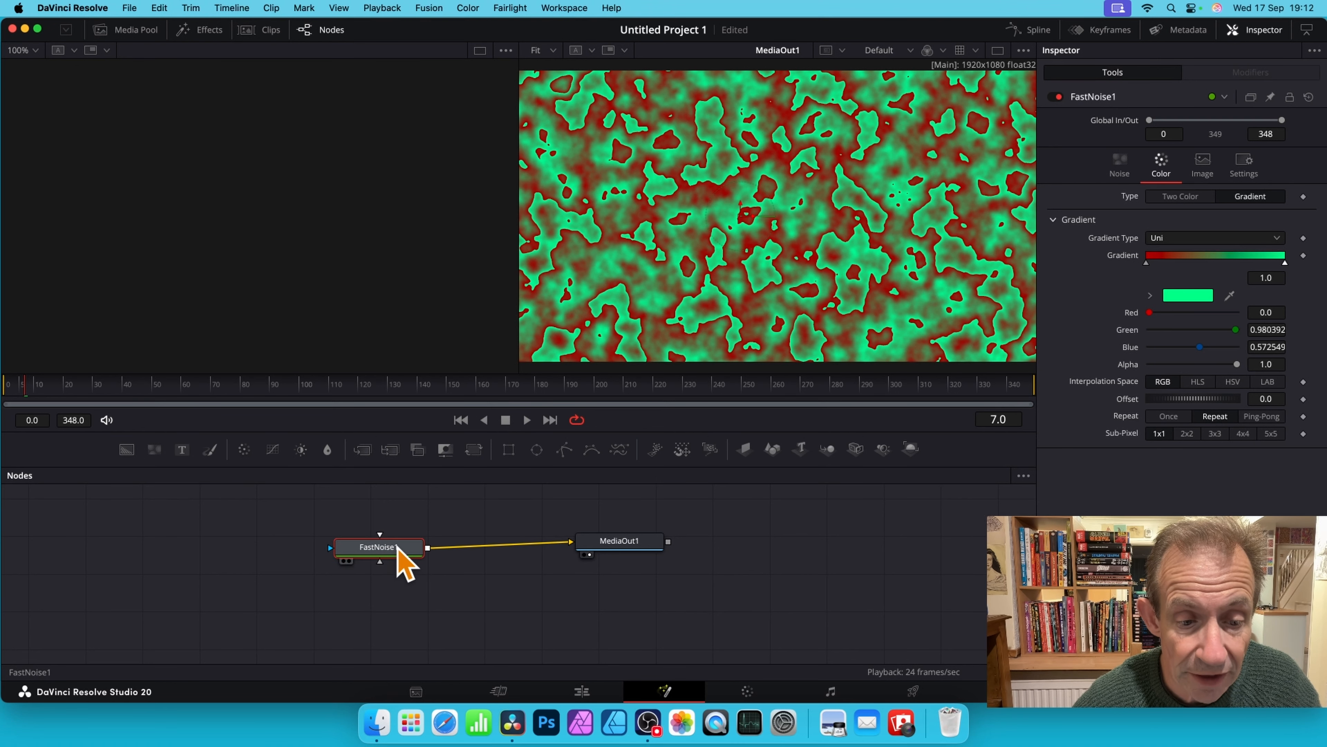
# Duplicate the FastNoise1 node by copying it and pasting the copy into an empty area of the node graph.
pyautogui.rightClick(398, 549)
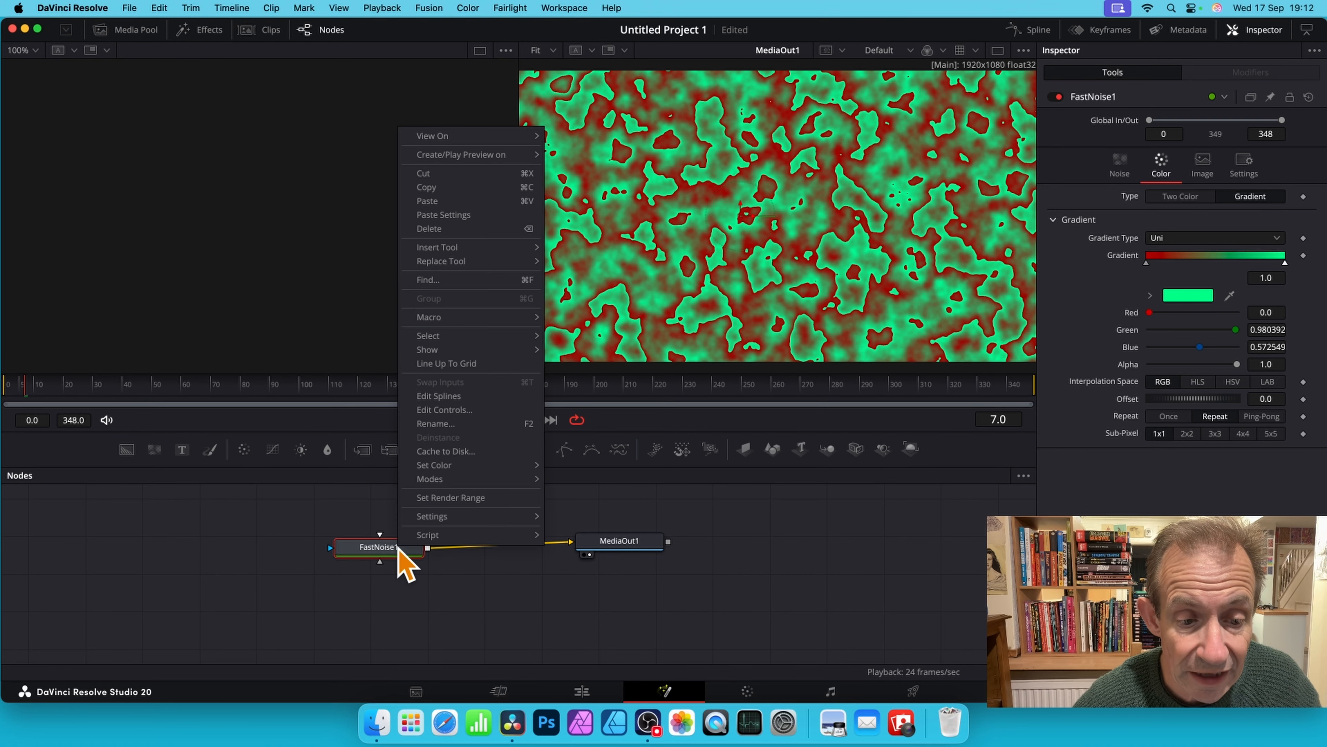
pyautogui.click(440, 189)
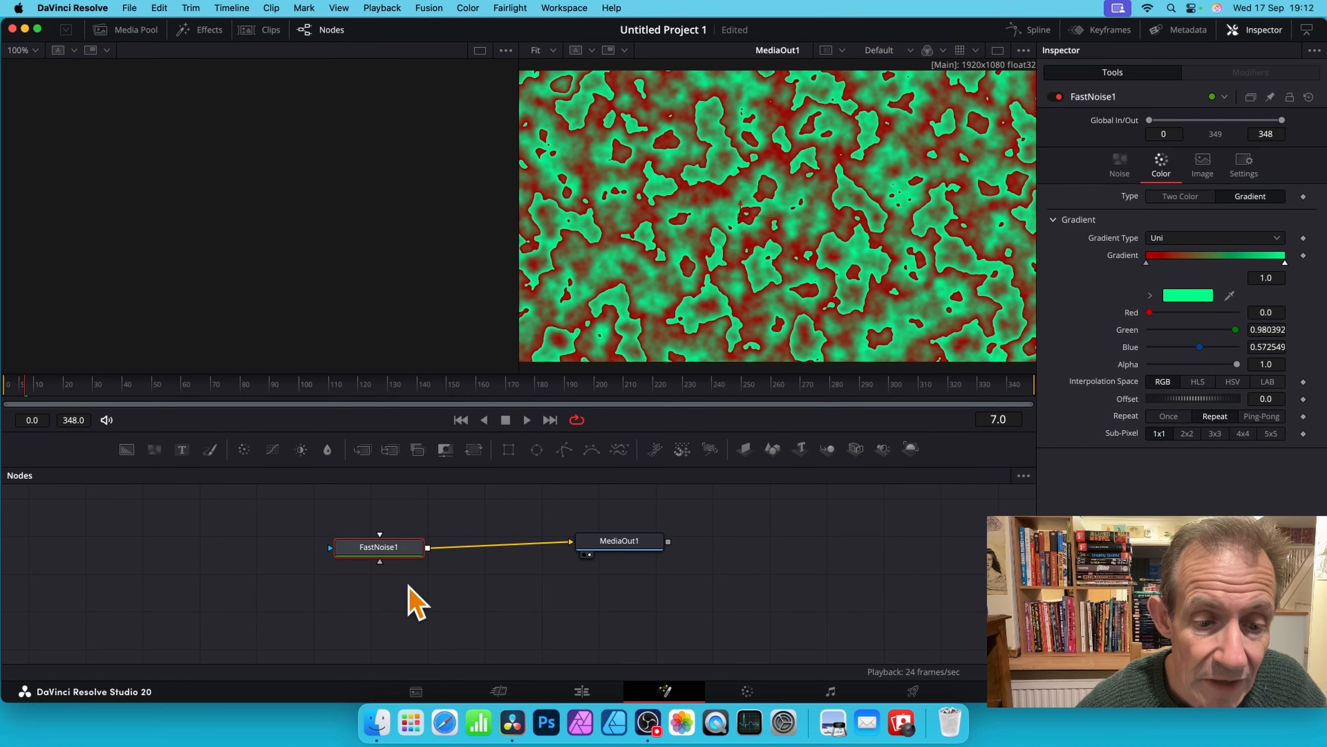
pyautogui.click(434, 590)
pyautogui.rightClick(434, 576)
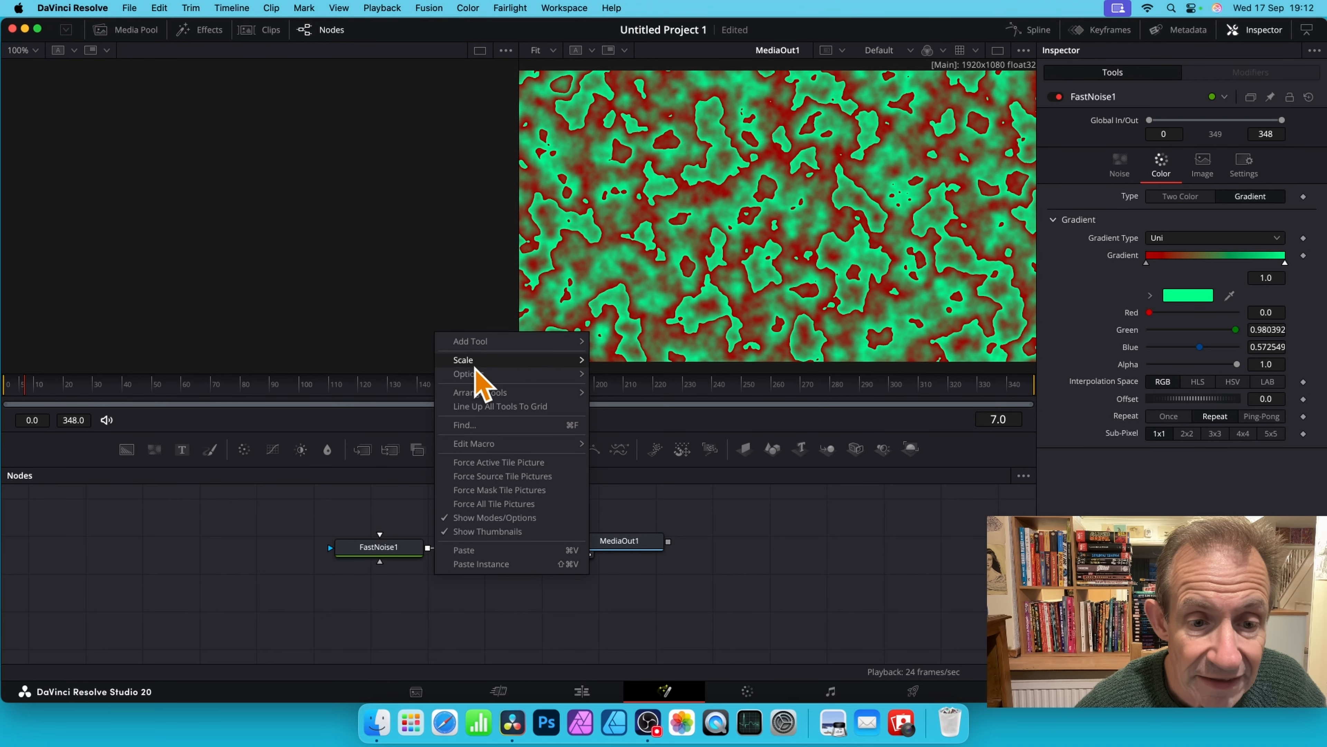
pyautogui.click(473, 550)
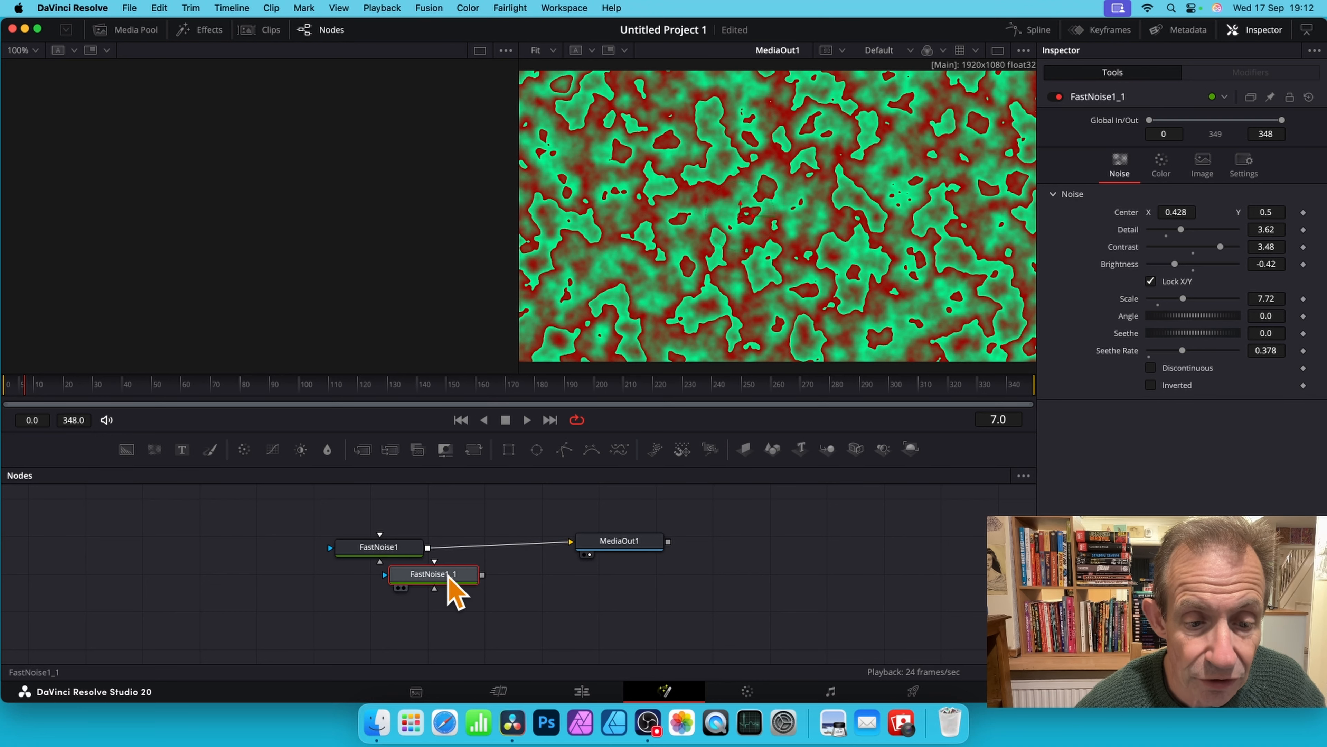
# Spread the two noise nodes apart and merge the duplicate over FastNoise1, placing the Merge node between them and MediaOut1.
pyautogui.moveTo(450, 583); pyautogui.dragTo(315, 621)
pyautogui.moveTo(393, 515); pyautogui.dragTo(347, 521)
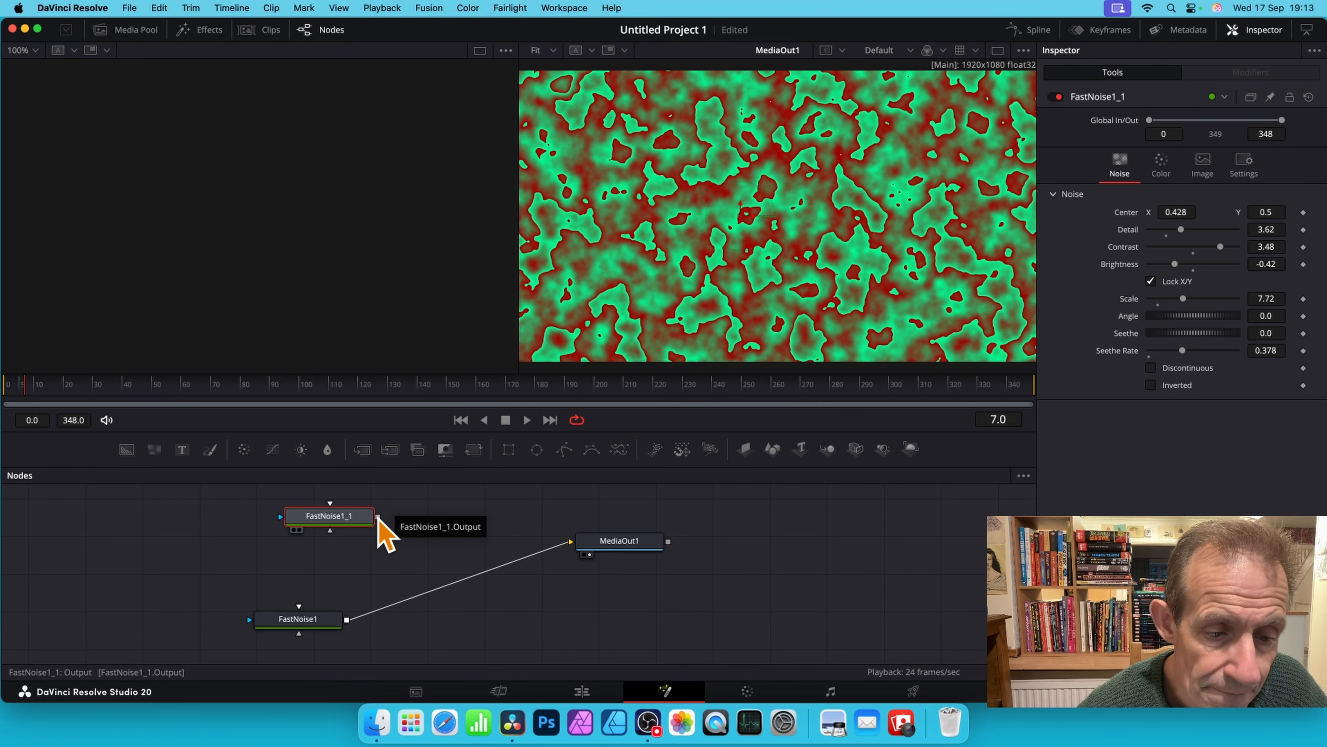
pyautogui.moveTo(378, 516); pyautogui.dragTo(346, 622)
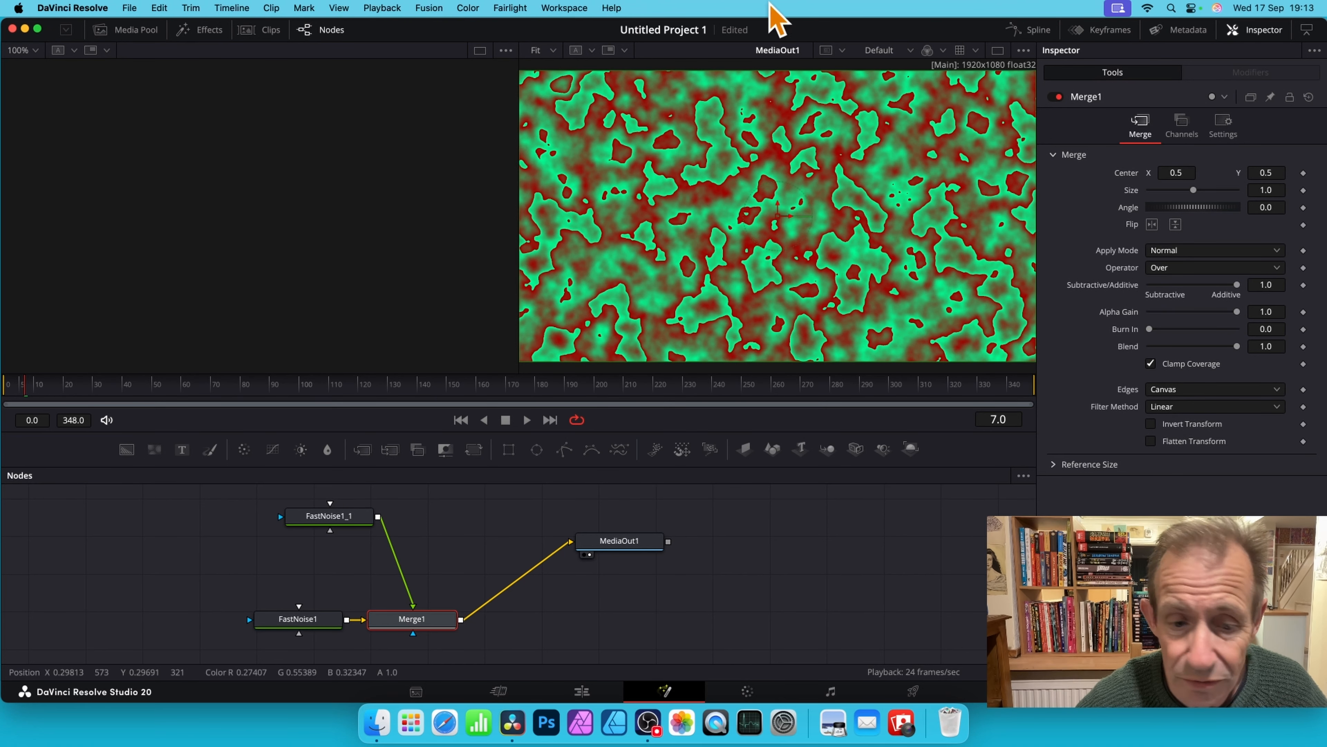
pyautogui.moveTo(429, 619); pyautogui.dragTo(471, 557)
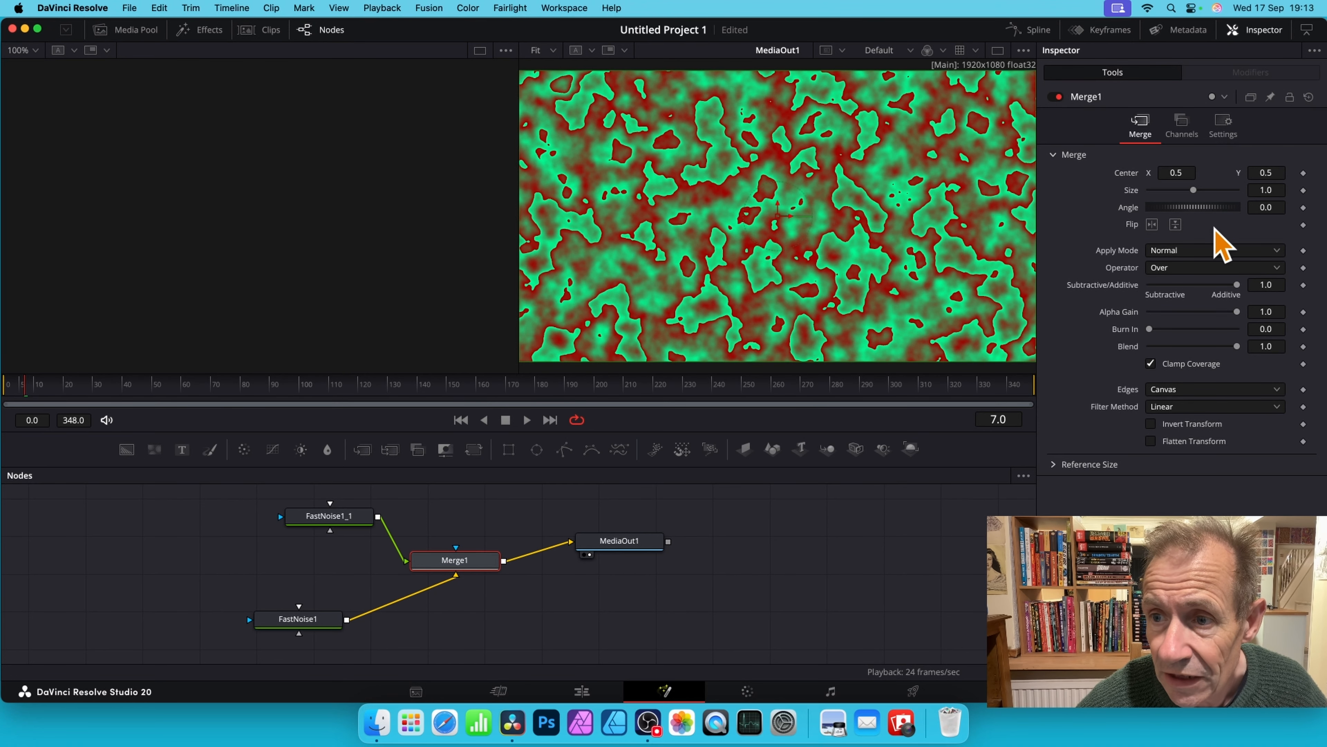
# Set Merge1's size to 1.44 and, after trying Screen, its apply mode to Lighten.
pyautogui.moveTo(1191, 192)
pyautogui.mouseDown()
pyautogui.moveTo(1205, 194)
pyautogui.moveTo(1178, 193)
pyautogui.mouseUp()
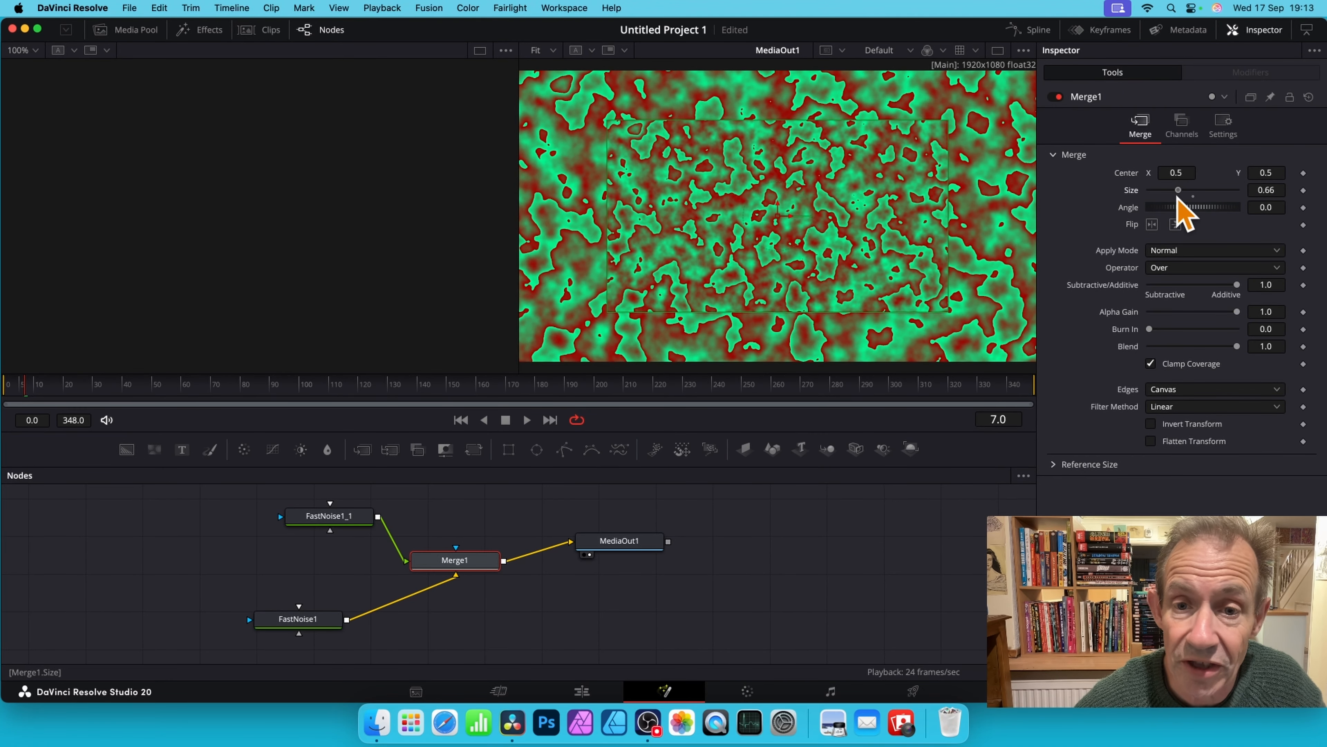
pyautogui.moveTo(1179, 195); pyautogui.dragTo(1194, 196)
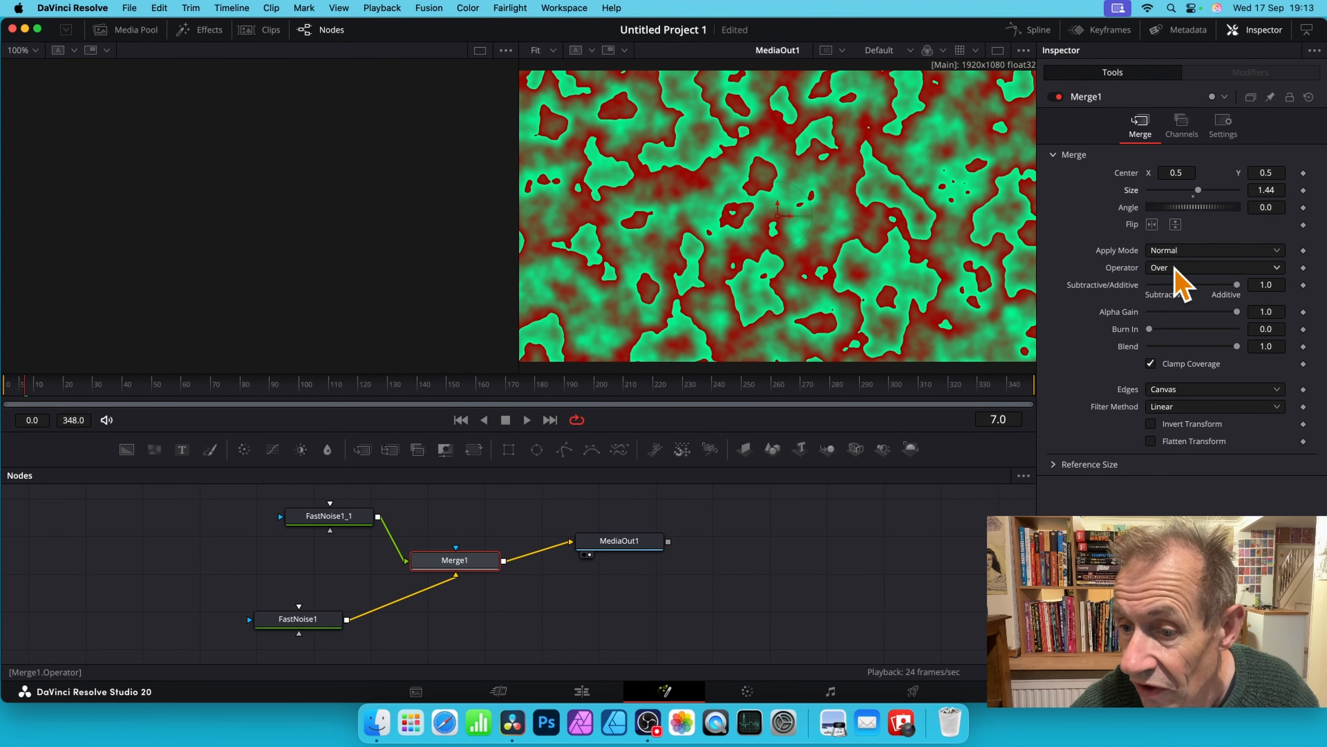
pyautogui.click(1185, 252)
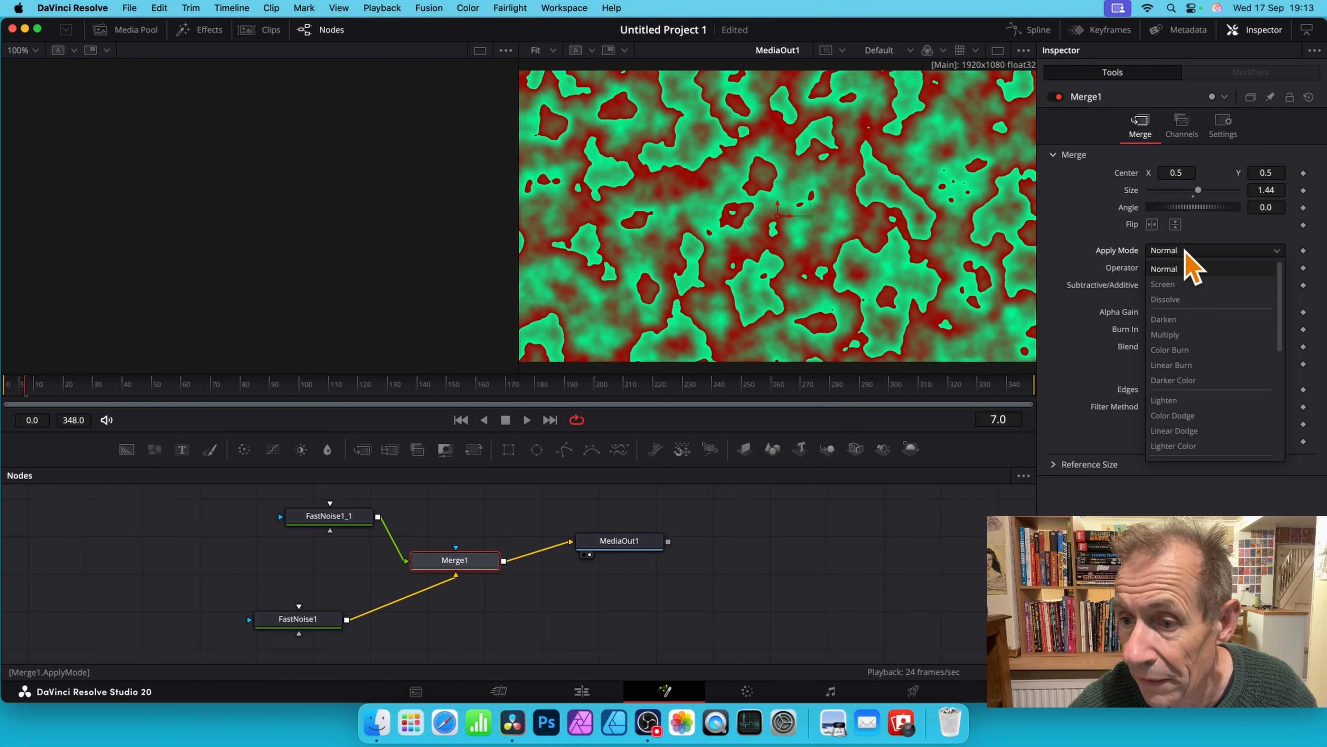
pyautogui.click(1183, 285)
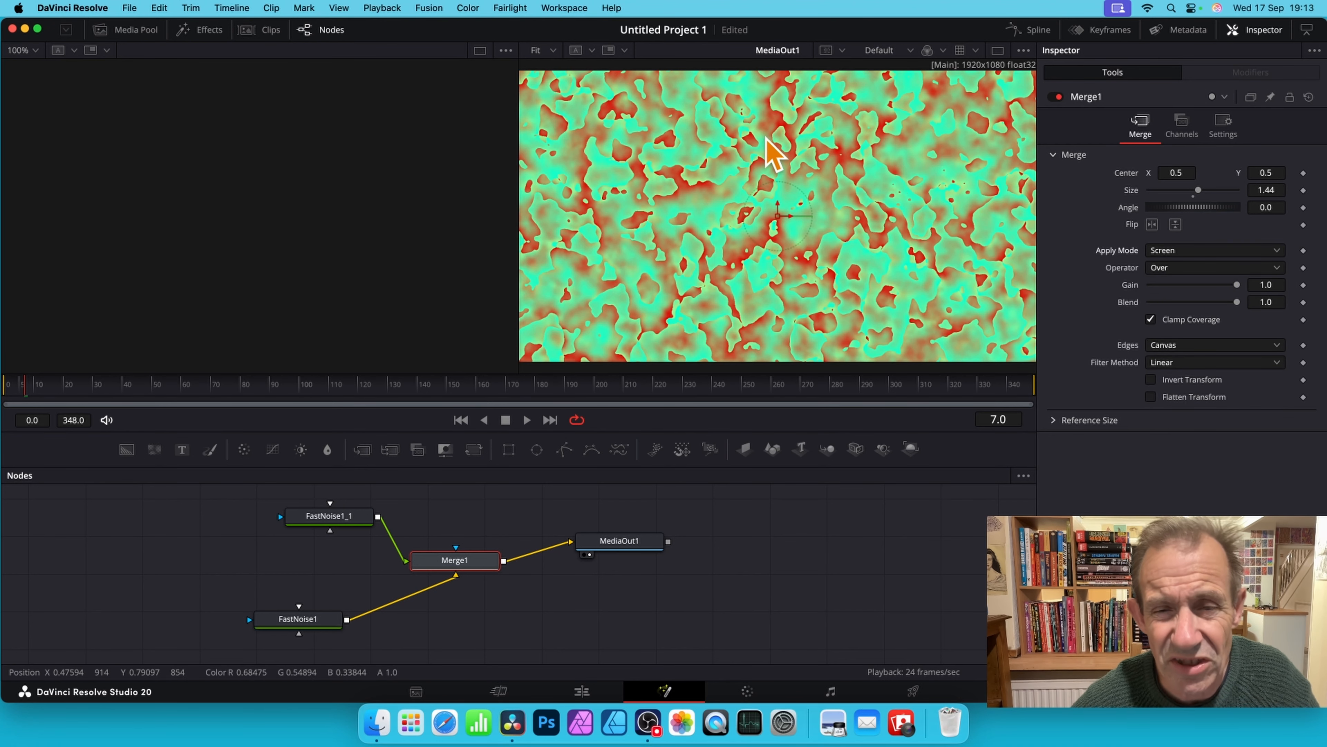
pyautogui.click(1193, 252)
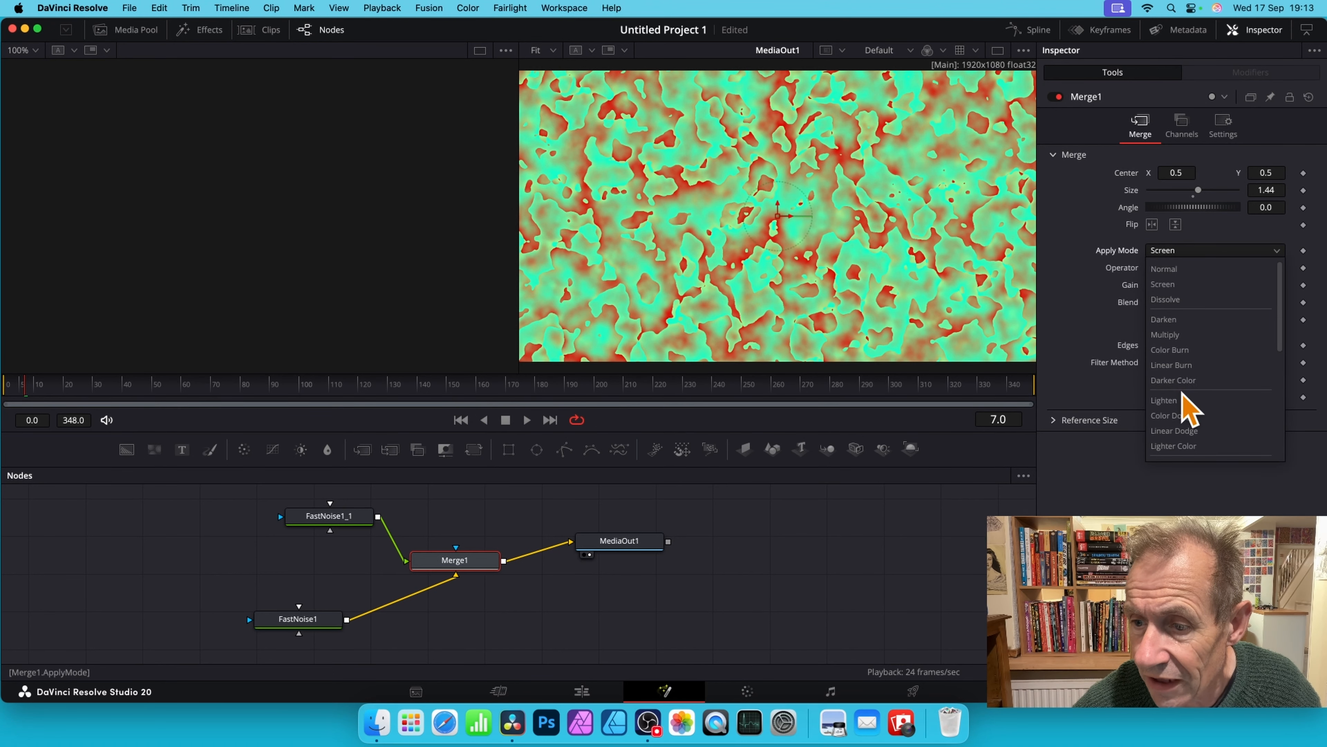
pyautogui.click(1164, 399)
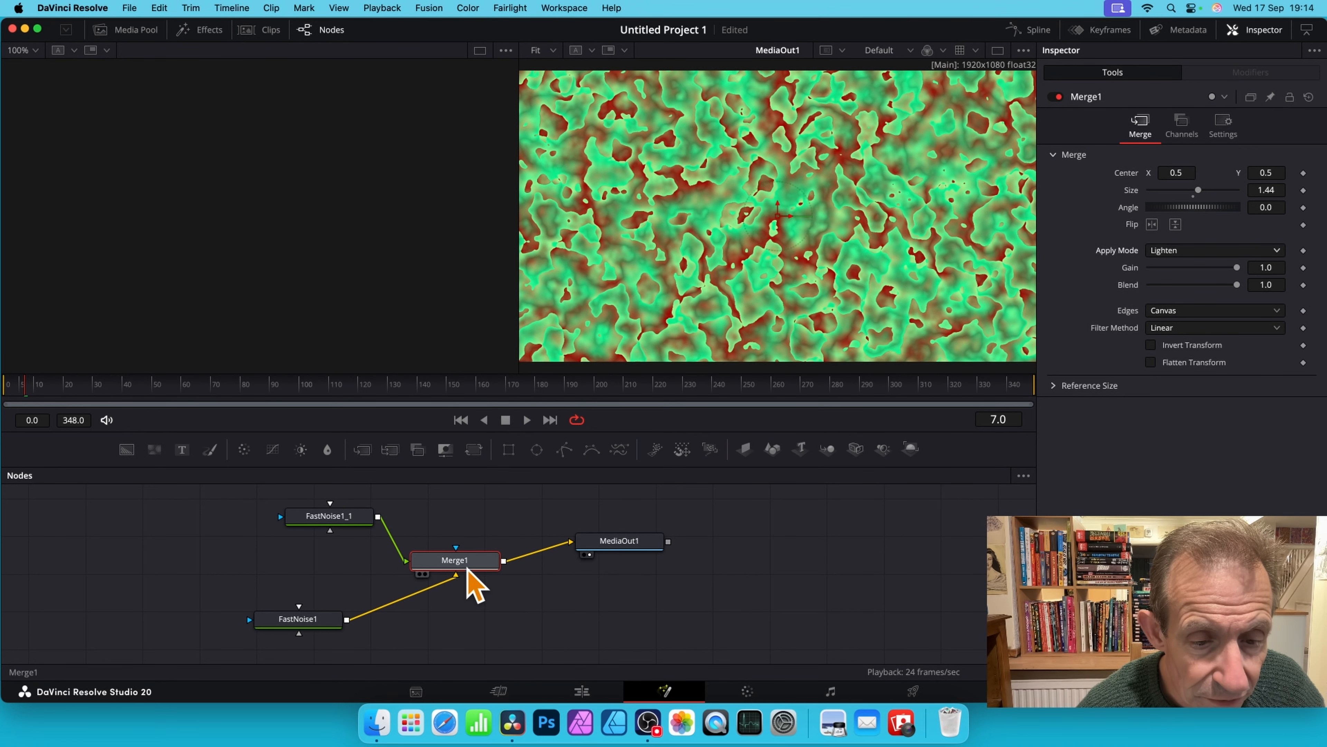
# Set the noise detail of FastNoise1_1 to 0.63 and its contrast to 4.43.
pyautogui.click(337, 521)
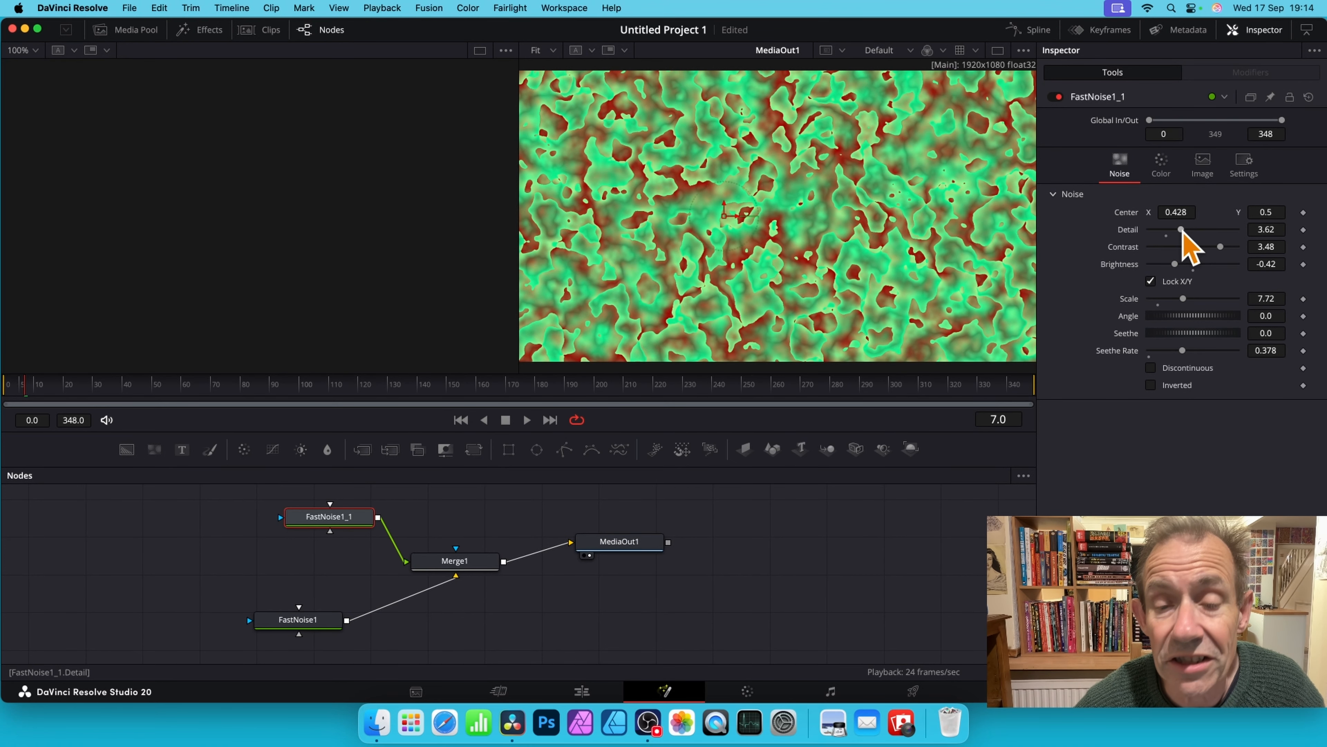
pyautogui.moveTo(1182, 230); pyautogui.dragTo(1158, 232)
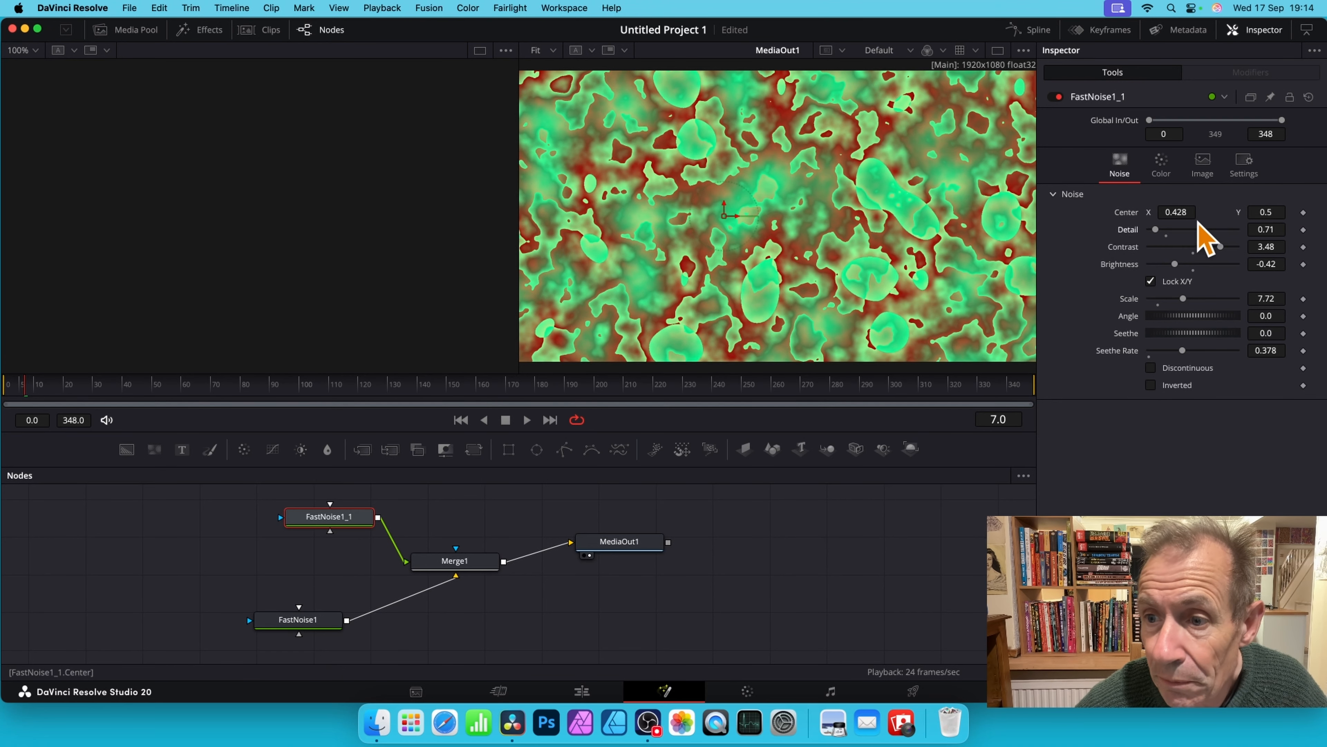
pyautogui.moveTo(1157, 232); pyautogui.dragTo(1154, 231)
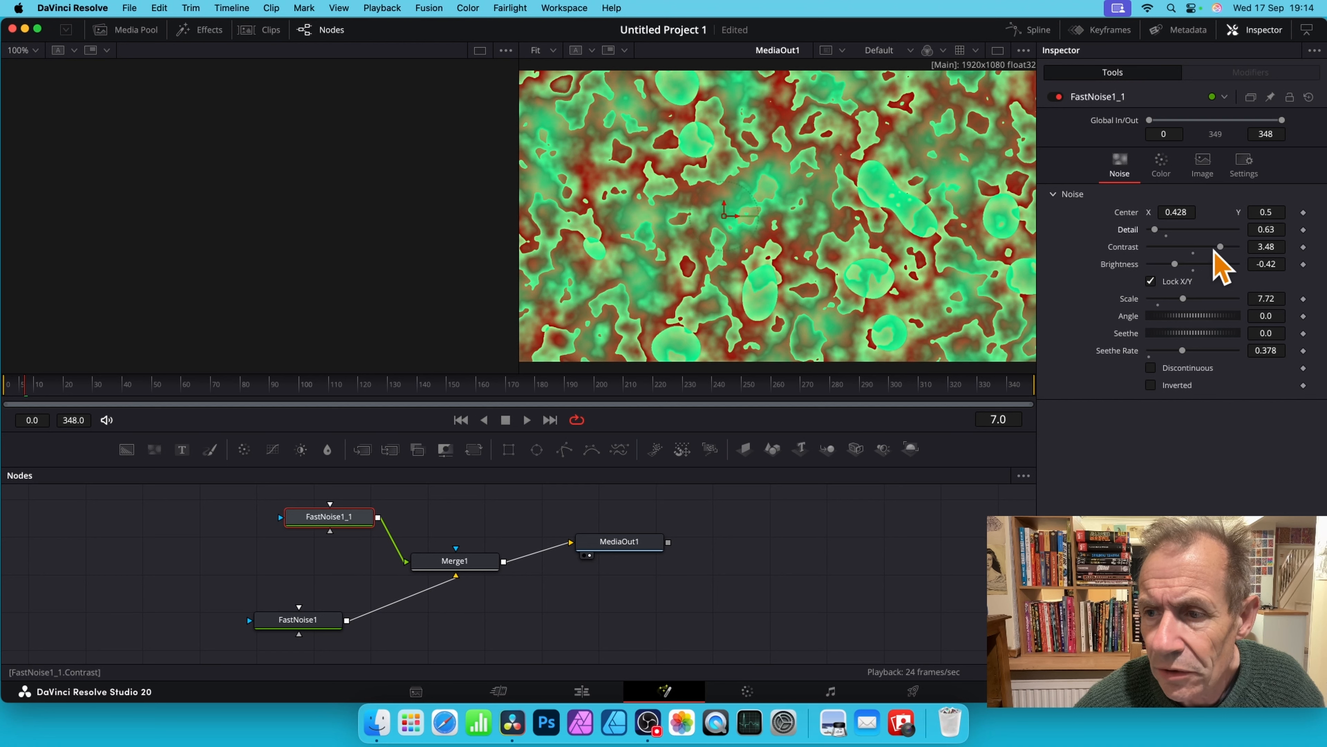
pyautogui.moveTo(1220, 248); pyautogui.dragTo(1232, 256)
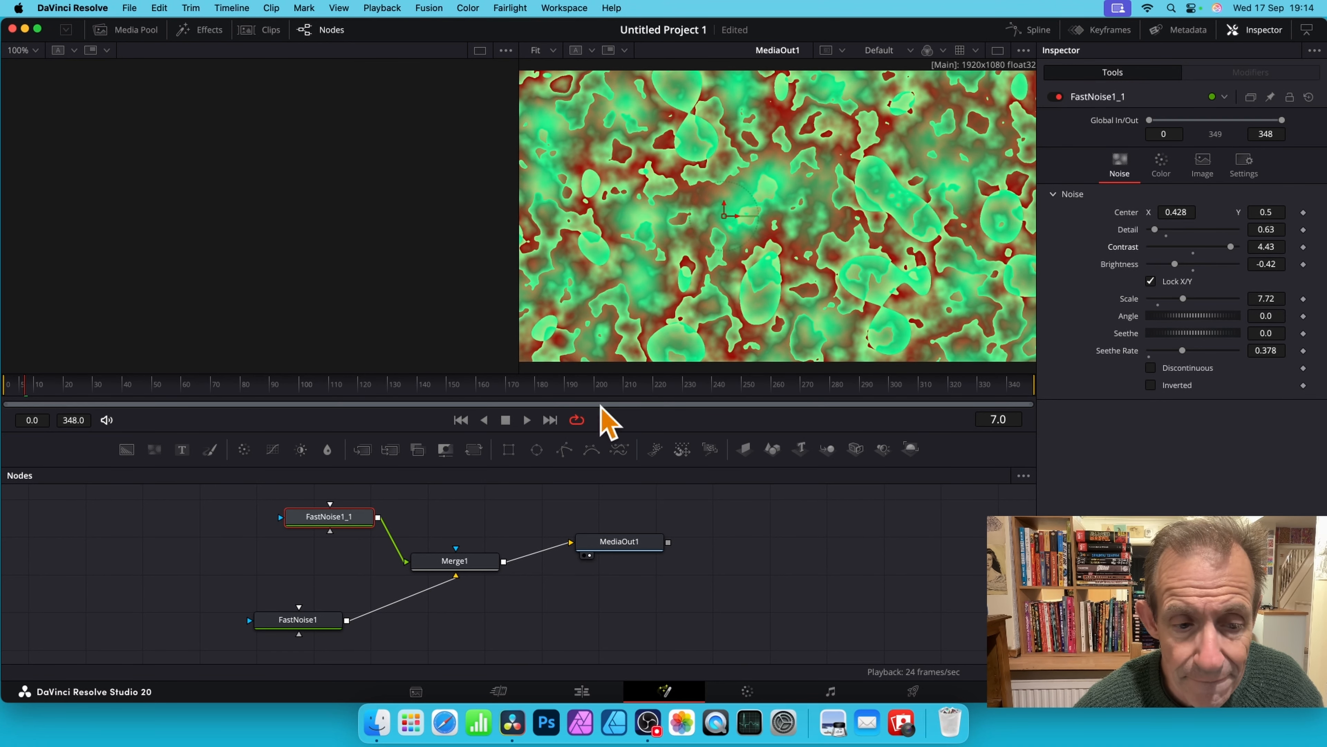
# Adjust the noise of FastNoise1 to detail 1.57, angle 39.1 and seethe rate 0.748.
pyautogui.click(288, 618)
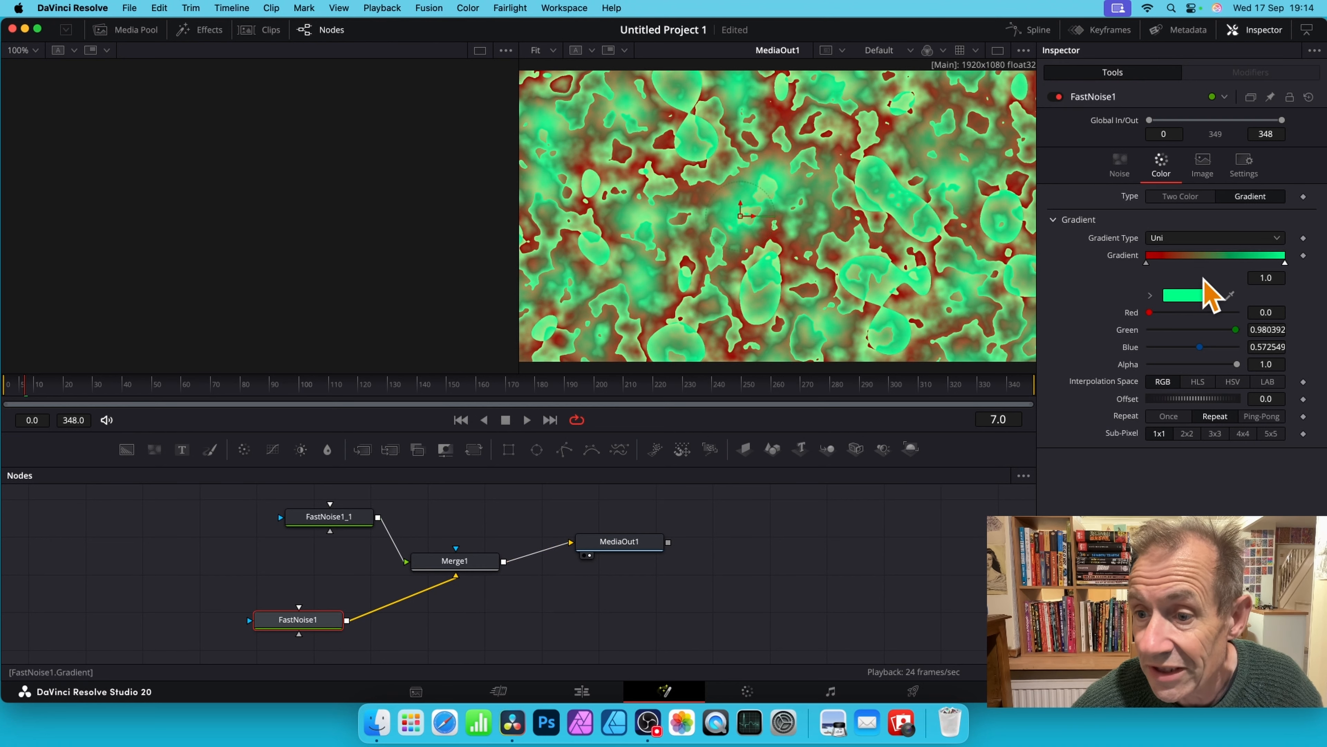
pyautogui.click(1122, 162)
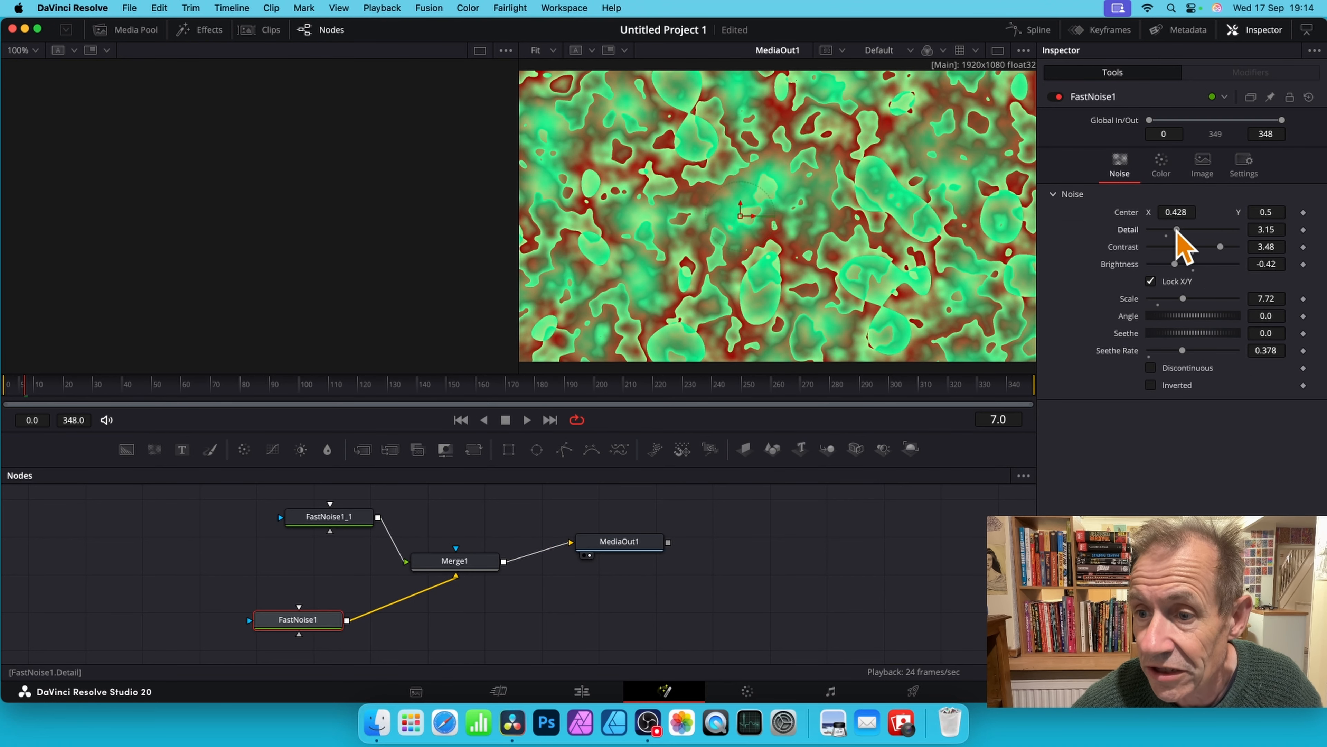
pyautogui.moveTo(1181, 229); pyautogui.dragTo(1162, 230)
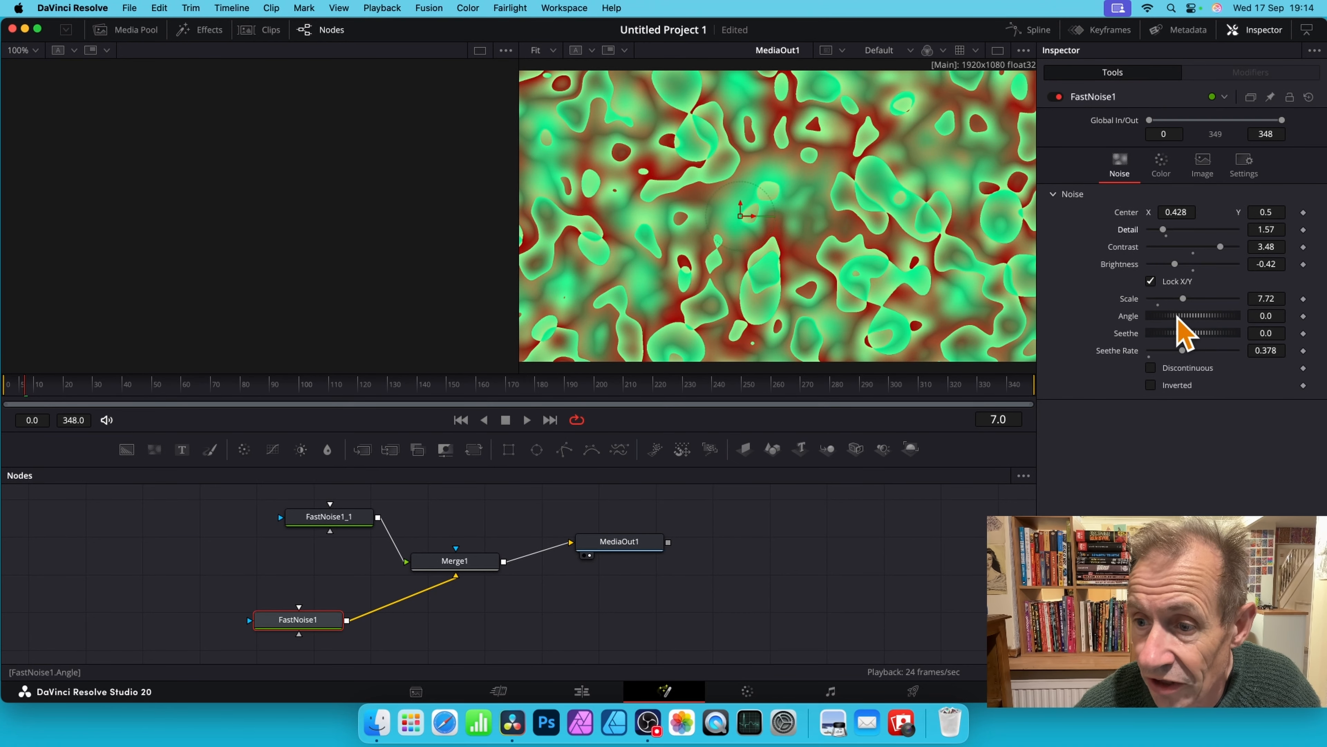
pyautogui.moveTo(1182, 320); pyautogui.dragTo(1186, 319)
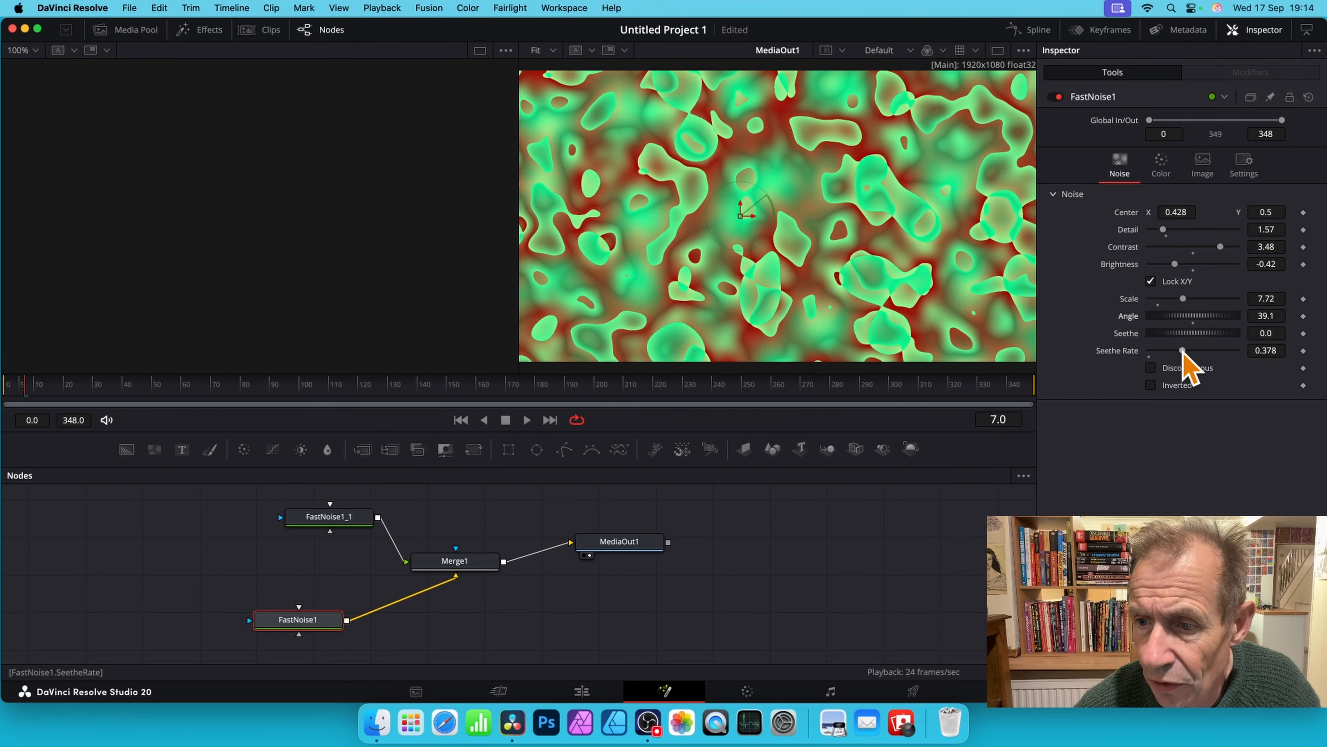
pyautogui.moveTo(1182, 352); pyautogui.dragTo(1213, 358)
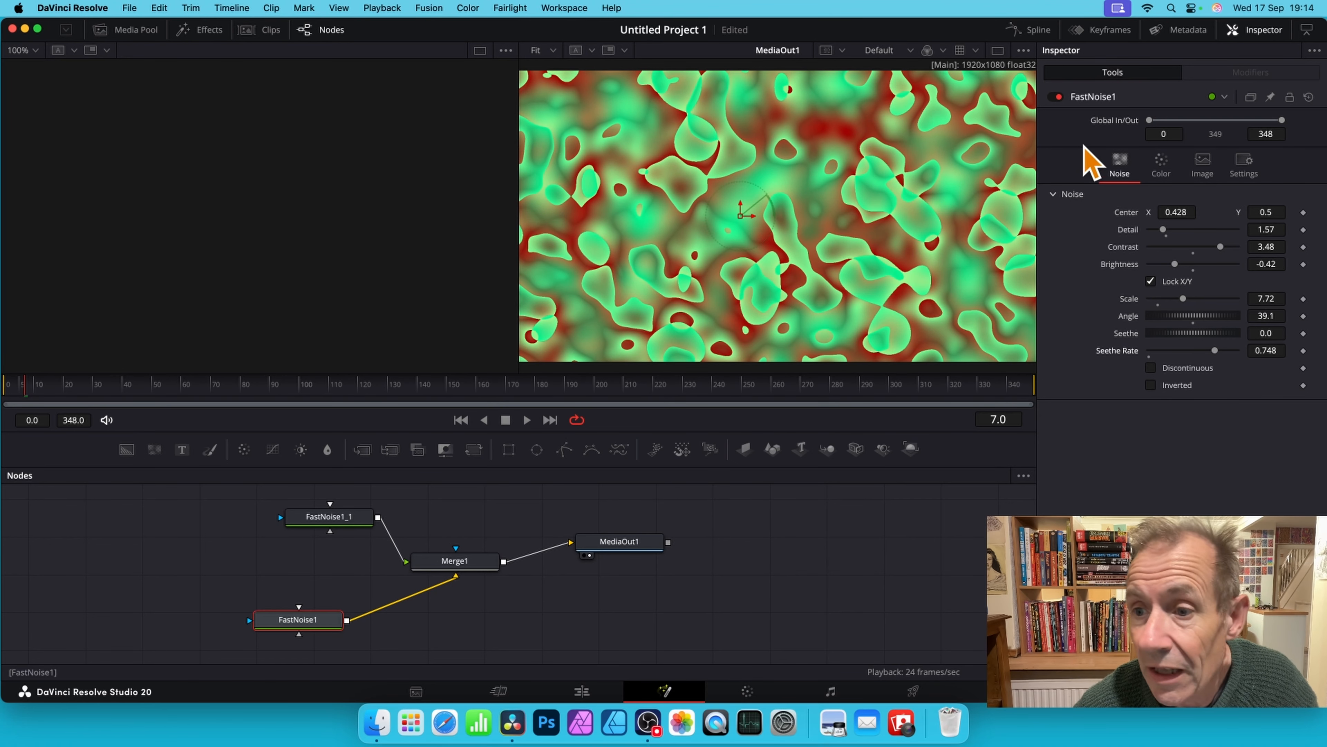
# Add a colour stop at about 0.21 on FastNoise1's gradient.
pyautogui.click(1175, 175)
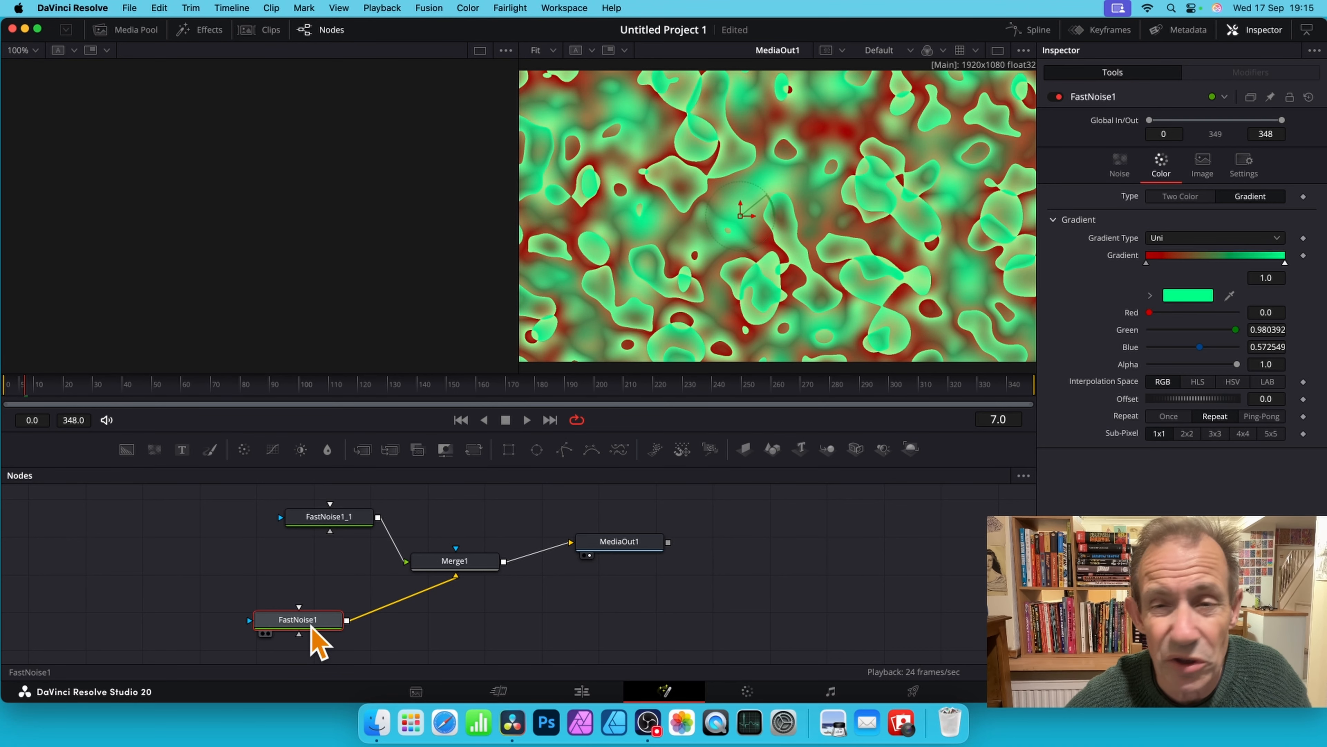
pyautogui.moveTo(317, 644)
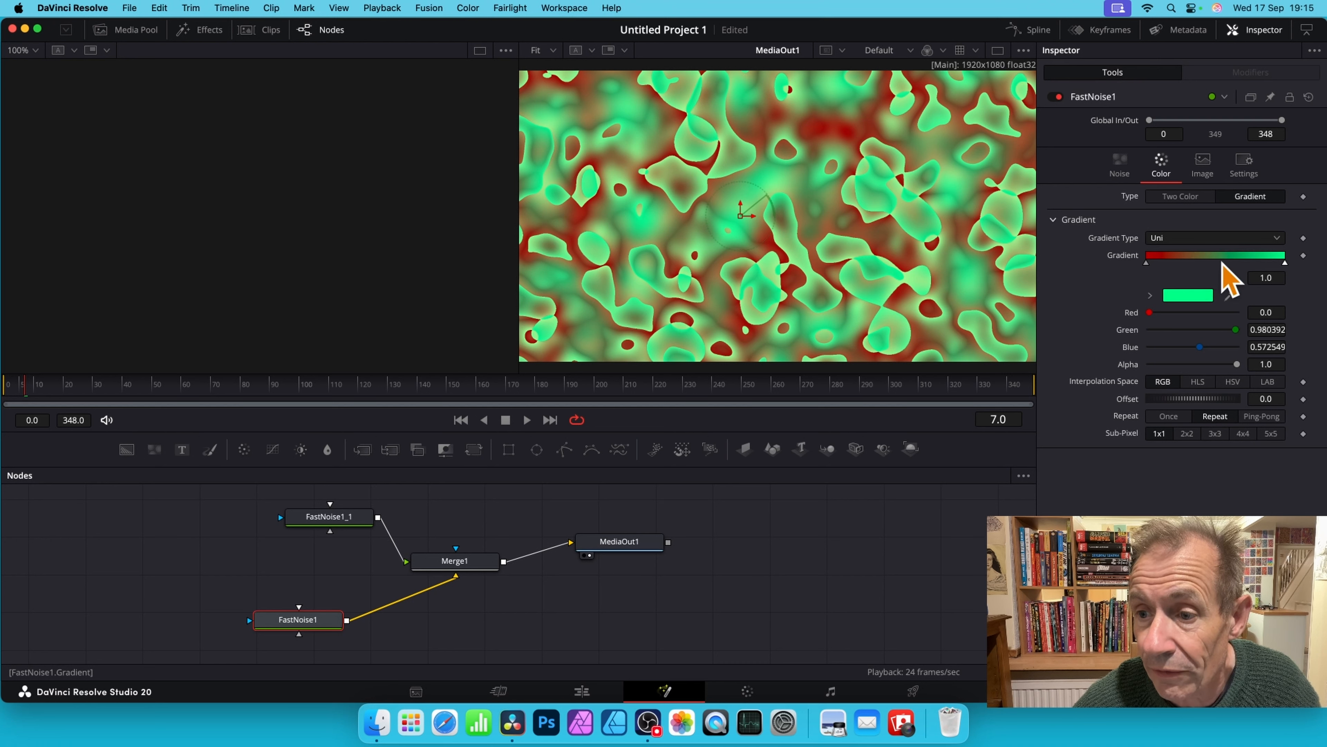
pyautogui.click(1175, 256)
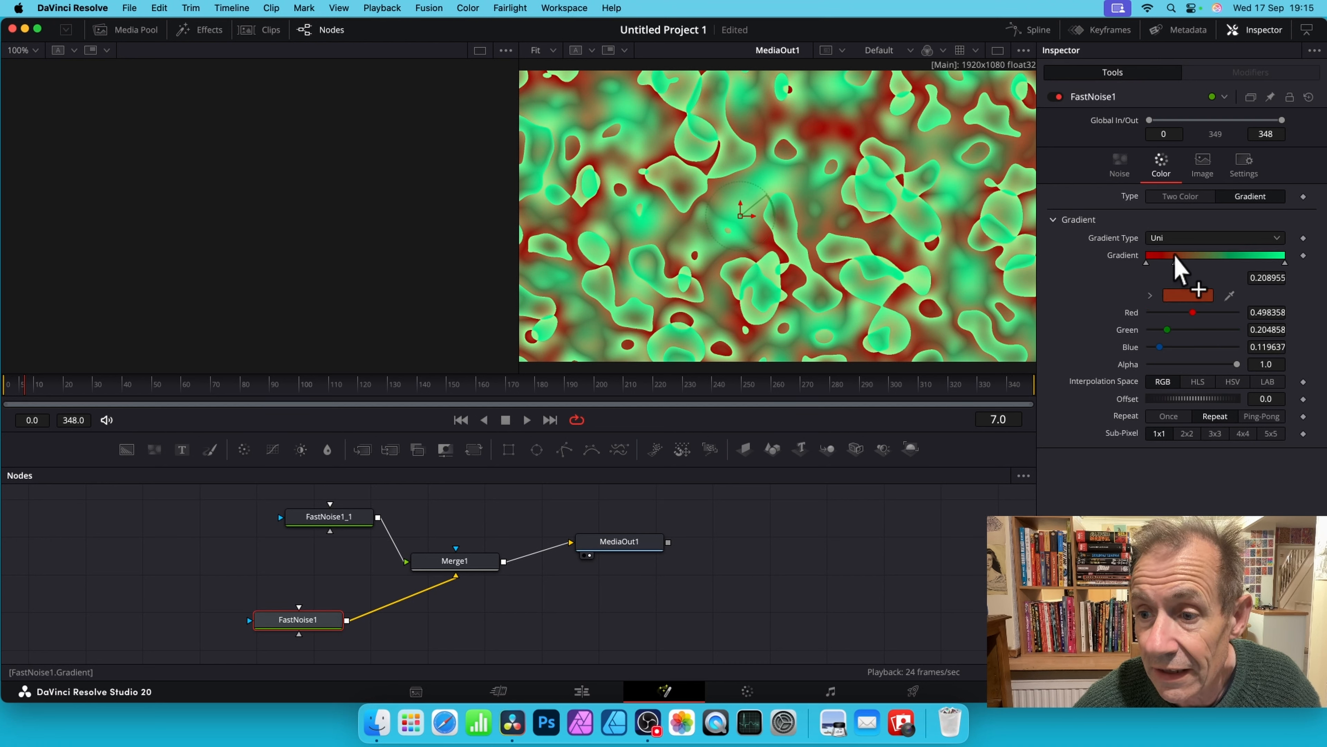
# Try several pencil colours on the new gradient stop, including Eggplant and Banana, and settle on Nickel.
pyautogui.click(1194, 300)
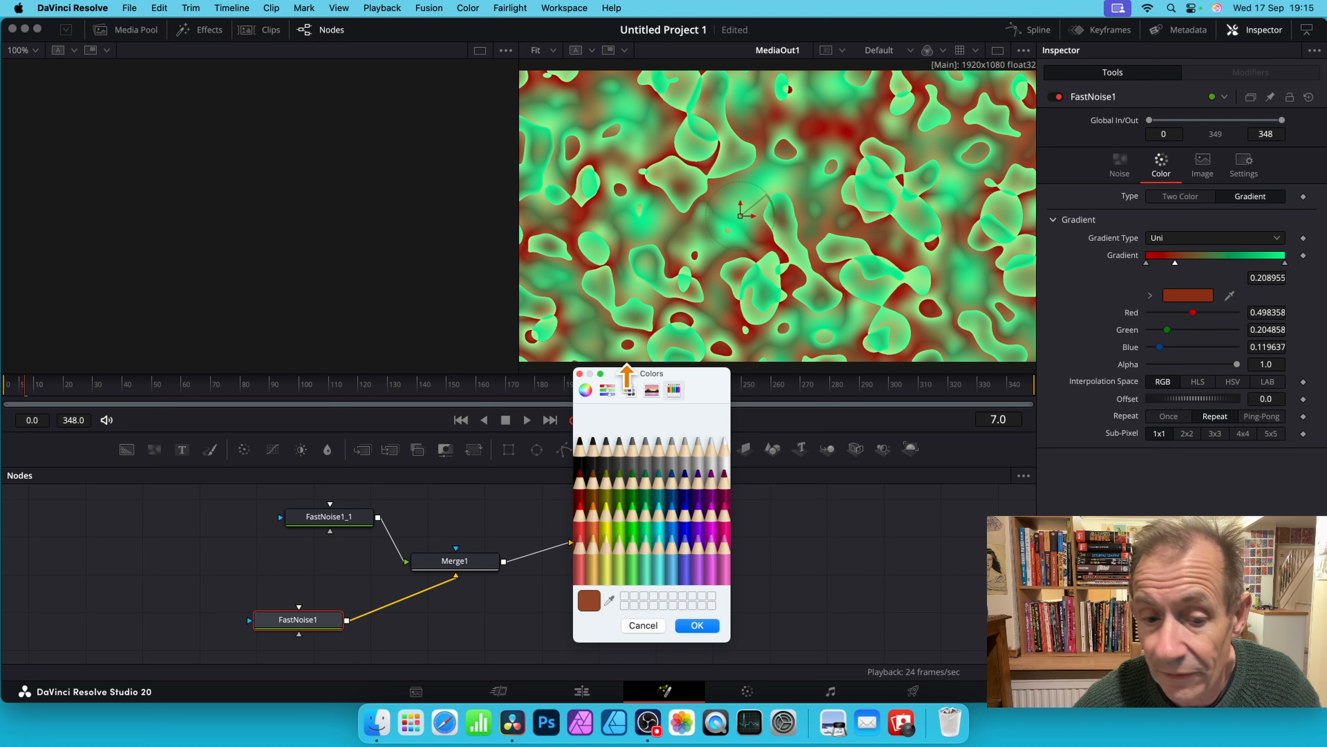
pyautogui.click(659, 520)
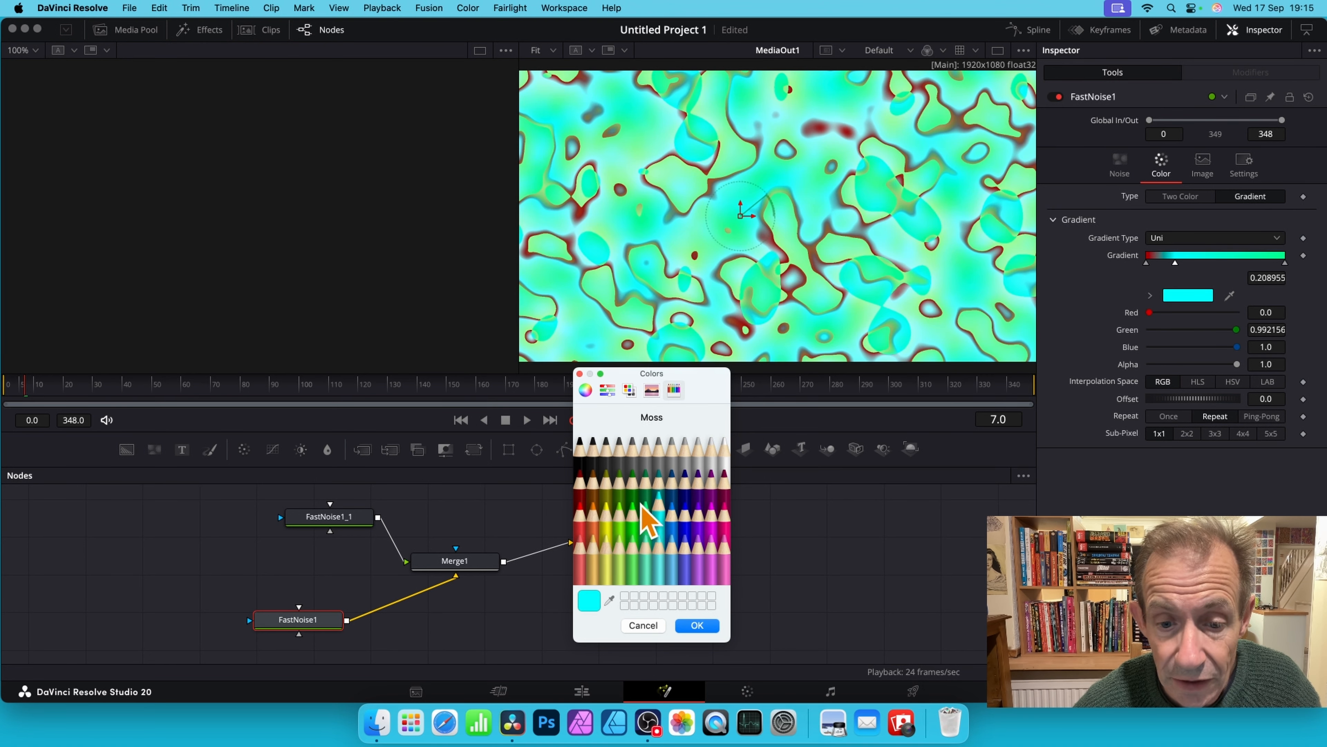
pyautogui.click(633, 515)
pyautogui.click(698, 486)
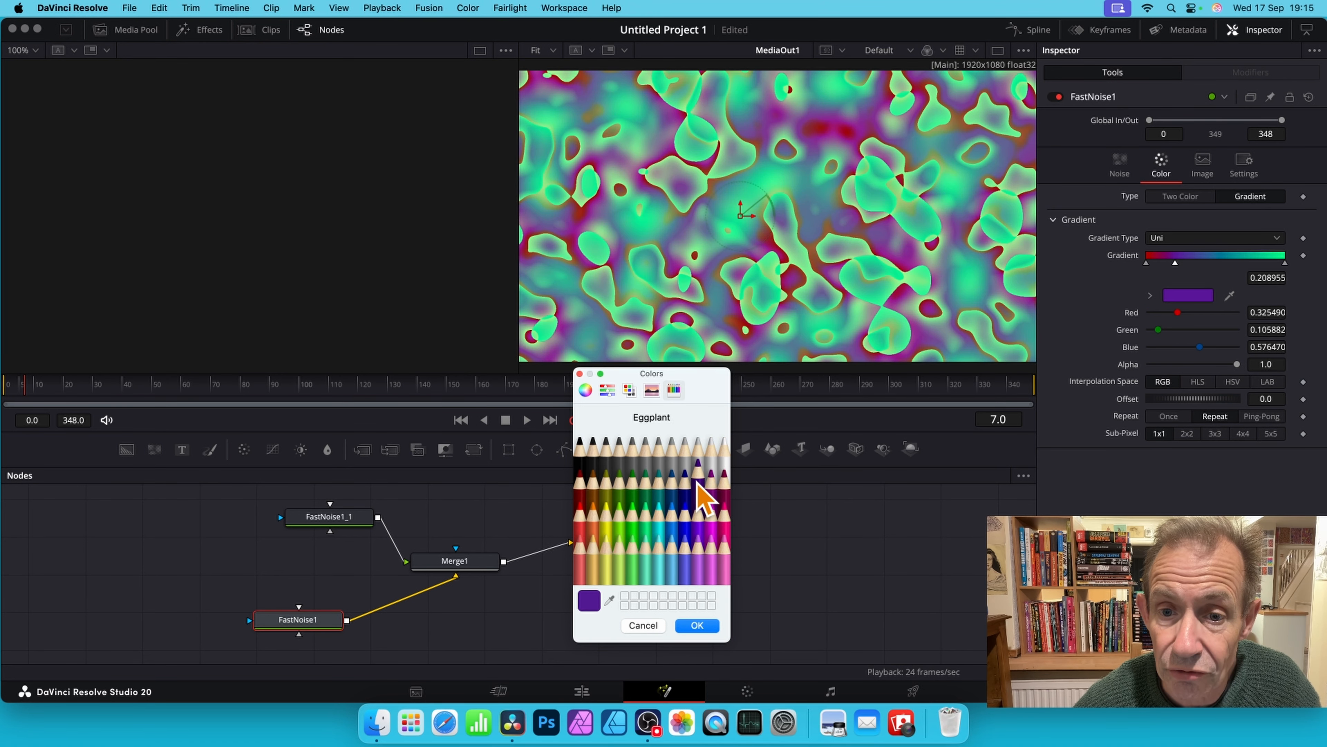
pyautogui.click(623, 485)
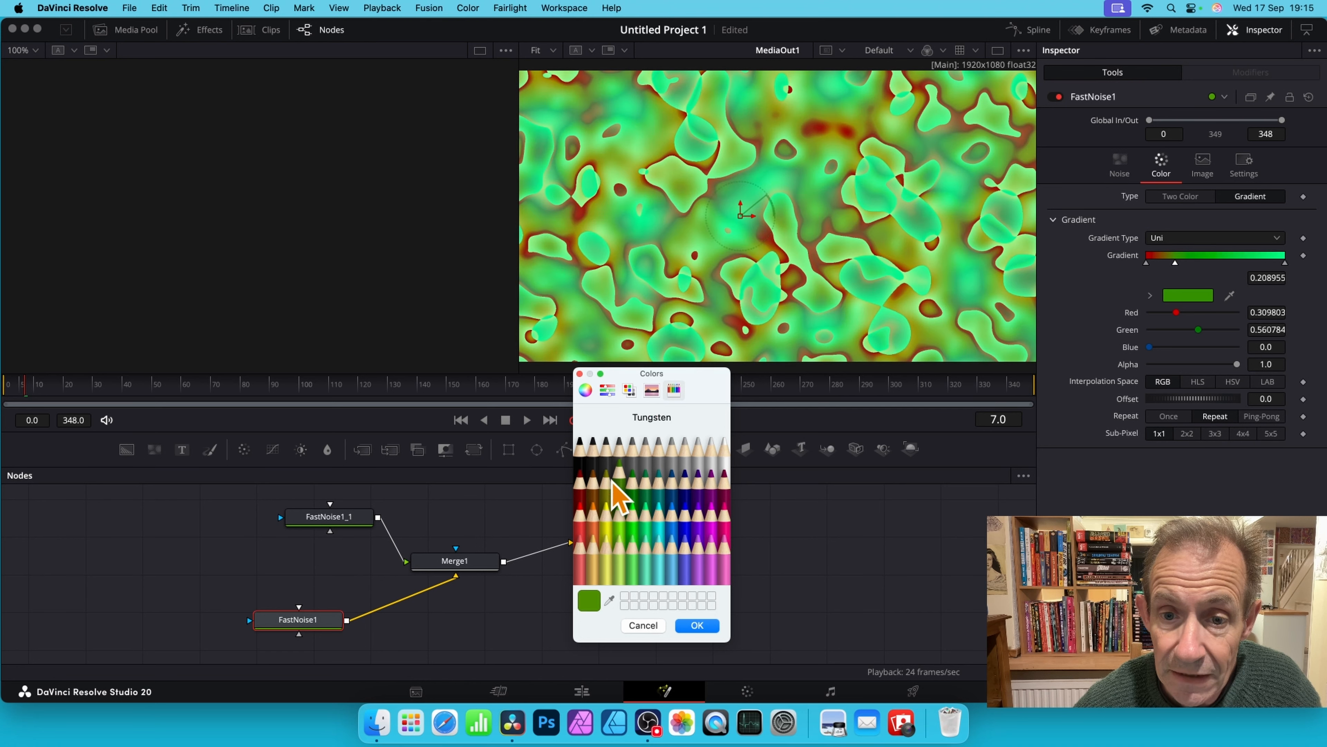
pyautogui.click(581, 519)
pyautogui.click(581, 491)
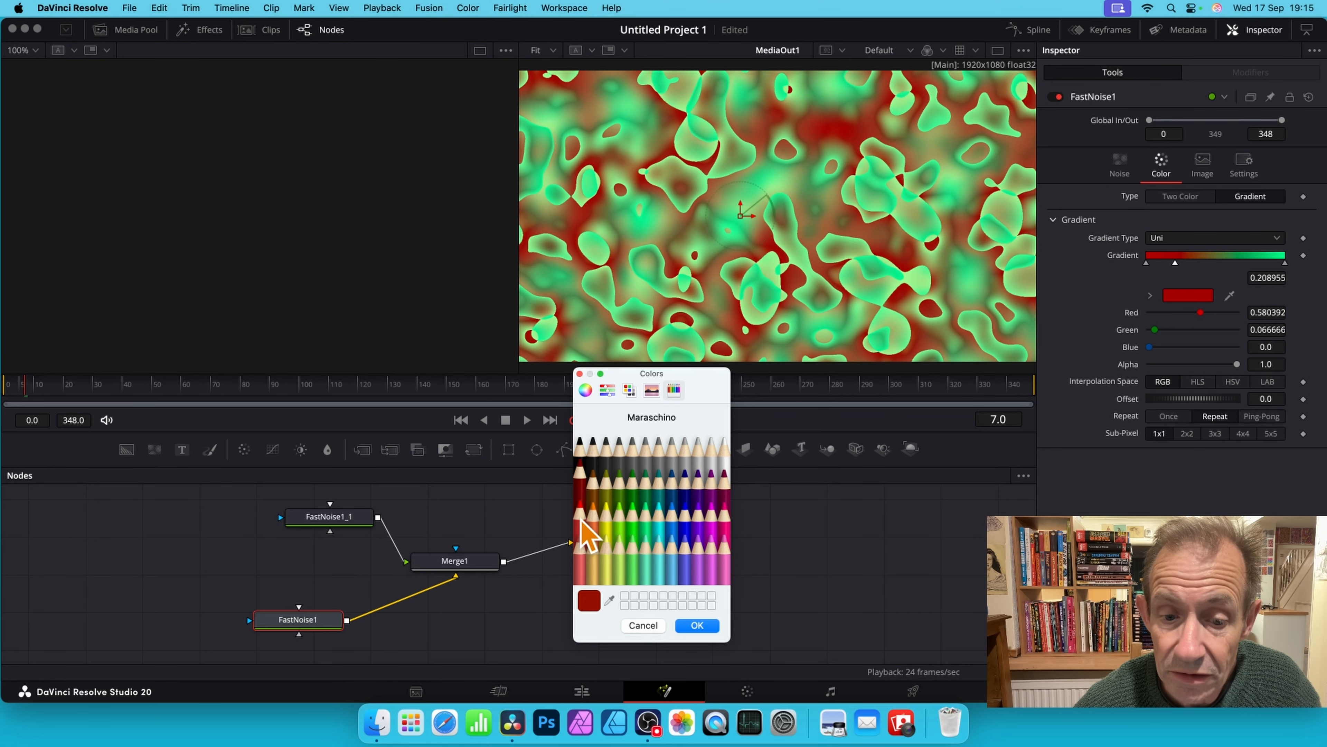
pyautogui.click(606, 546)
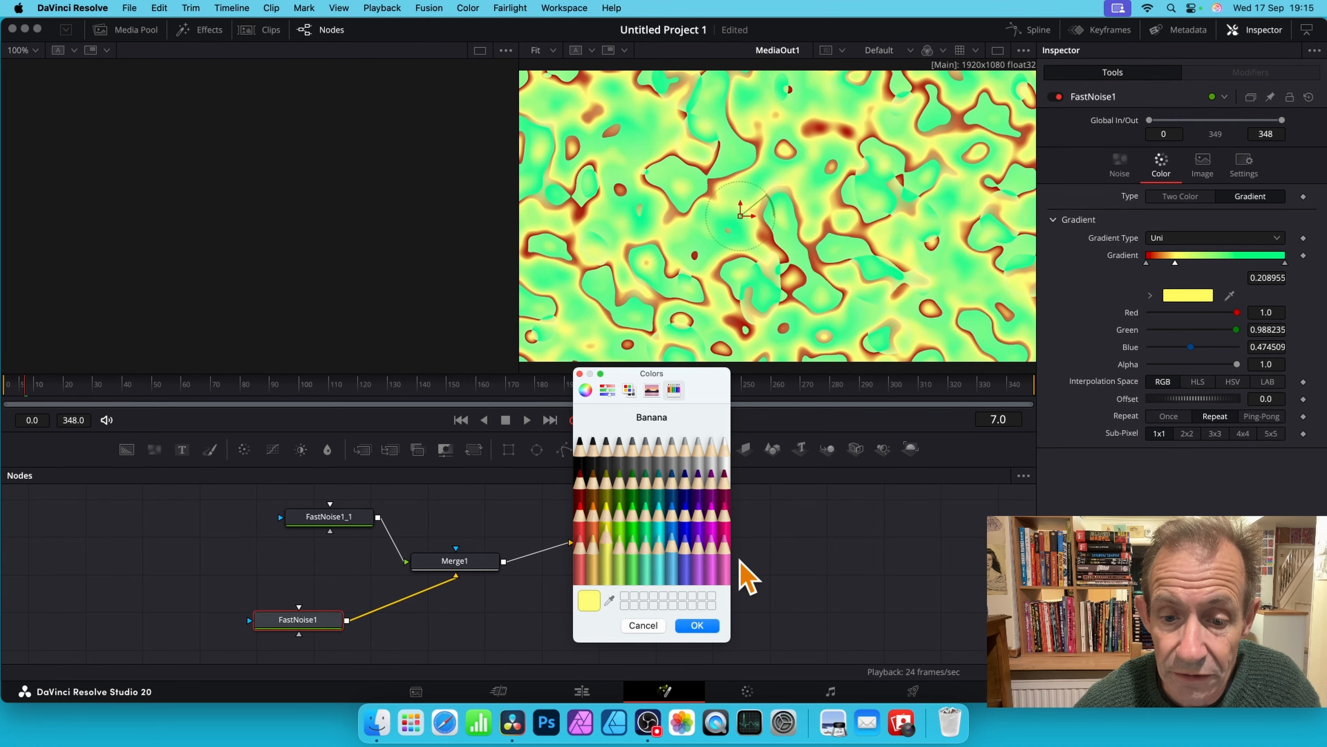
pyautogui.click(711, 544)
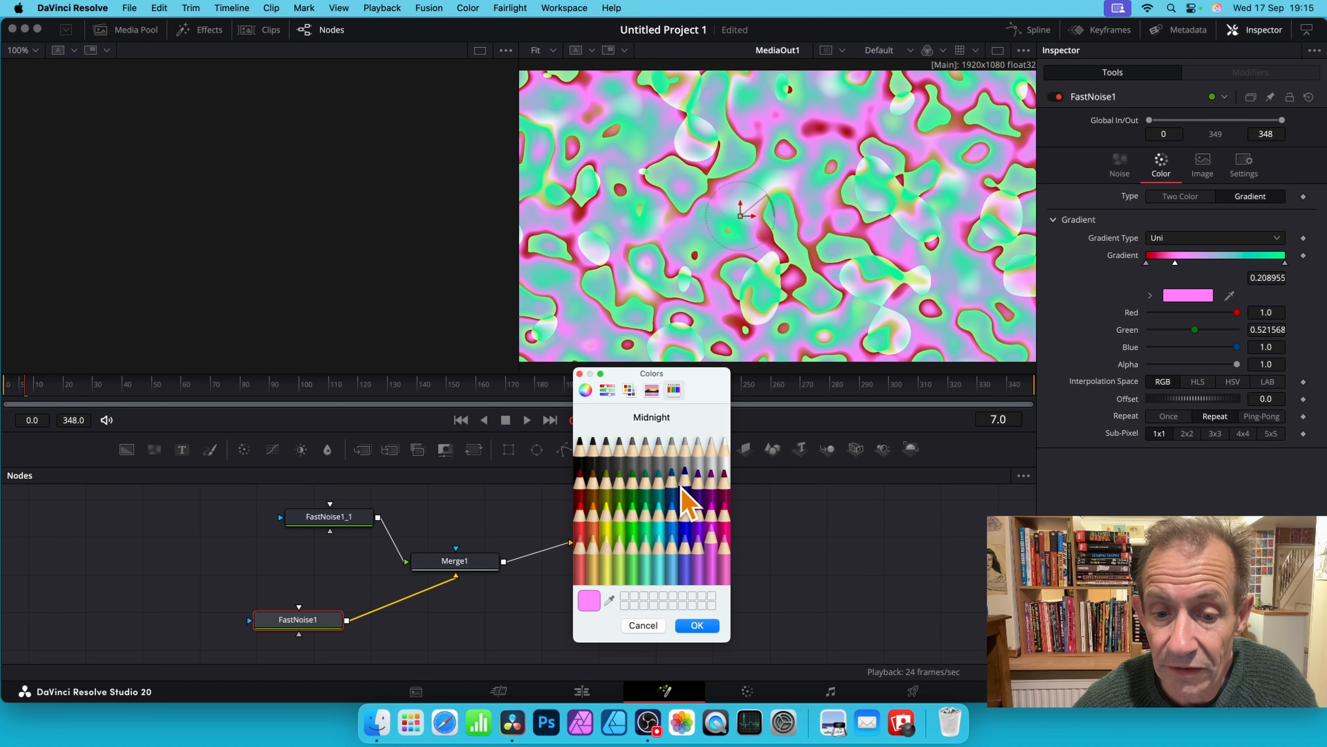
pyautogui.click(684, 471)
pyautogui.click(657, 453)
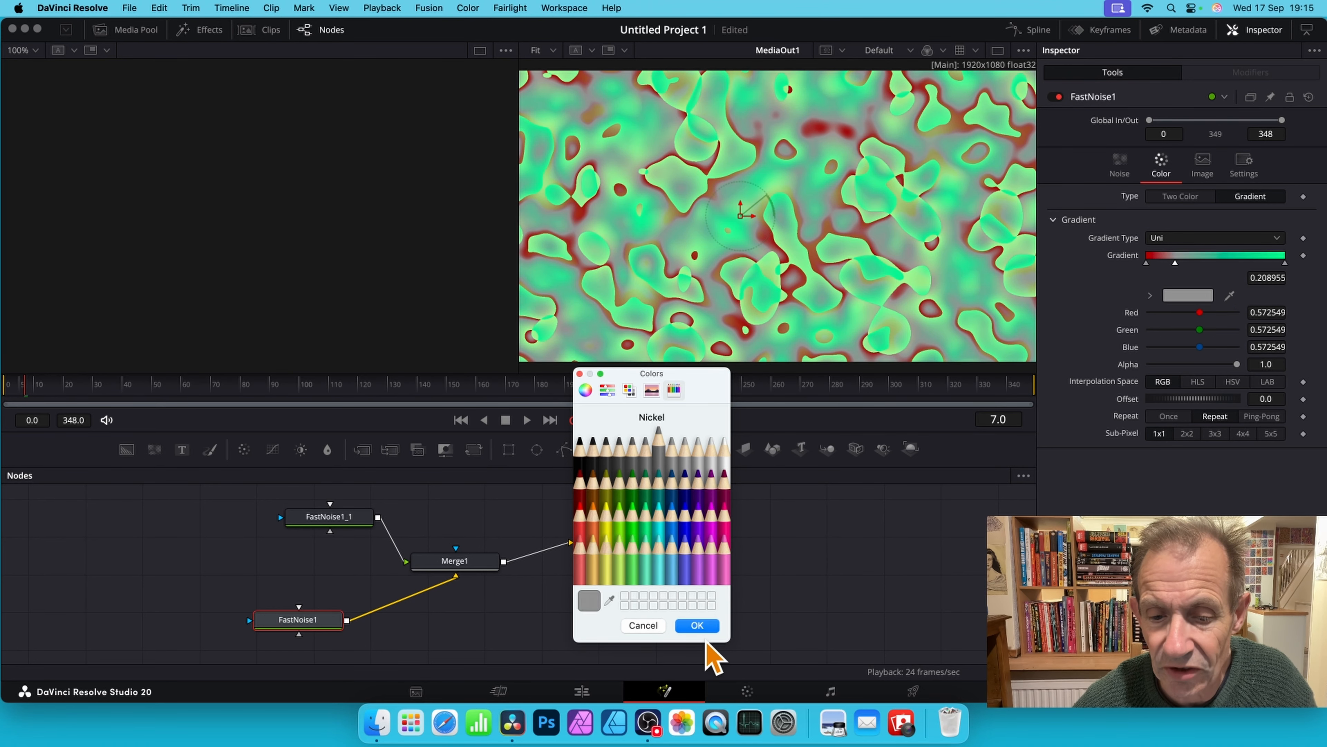
pyautogui.click(701, 625)
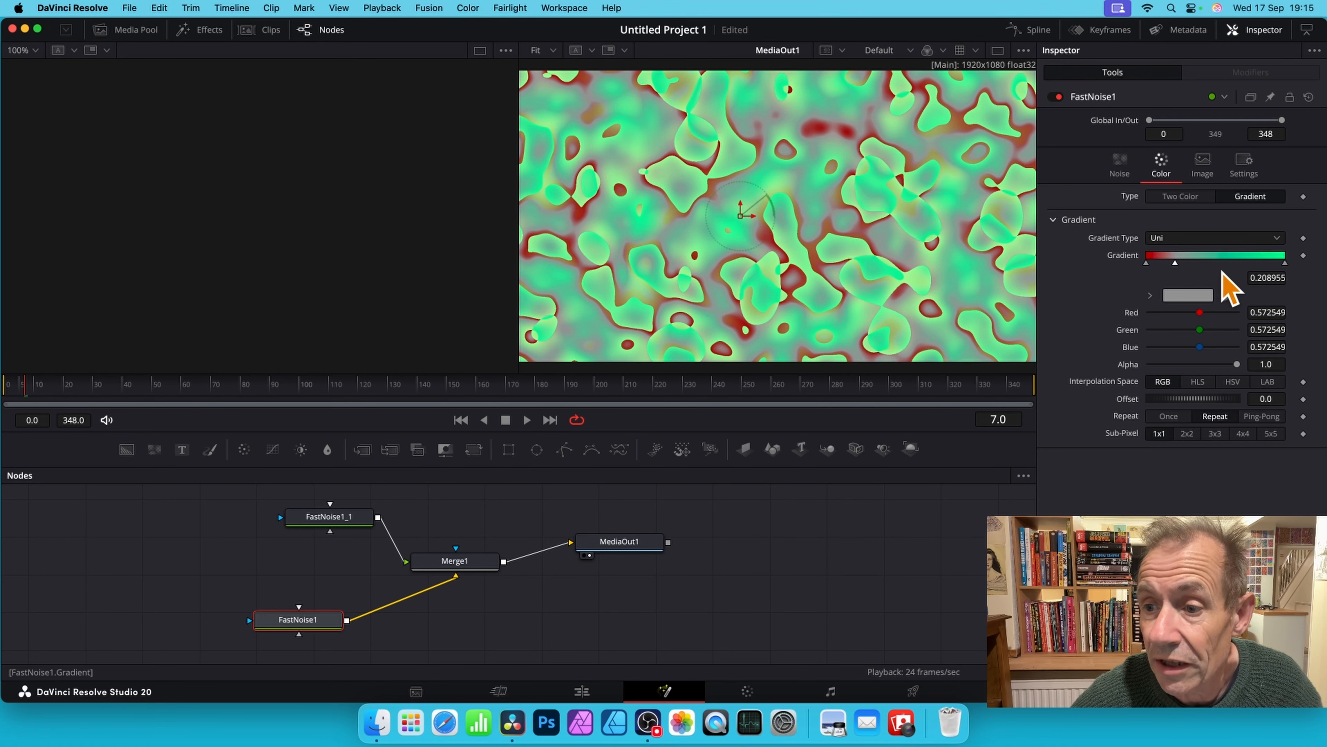
# Add a Blueberry colour stop to FastNoise1's gradient and position it at about 0.58.
pyautogui.click(1238, 256)
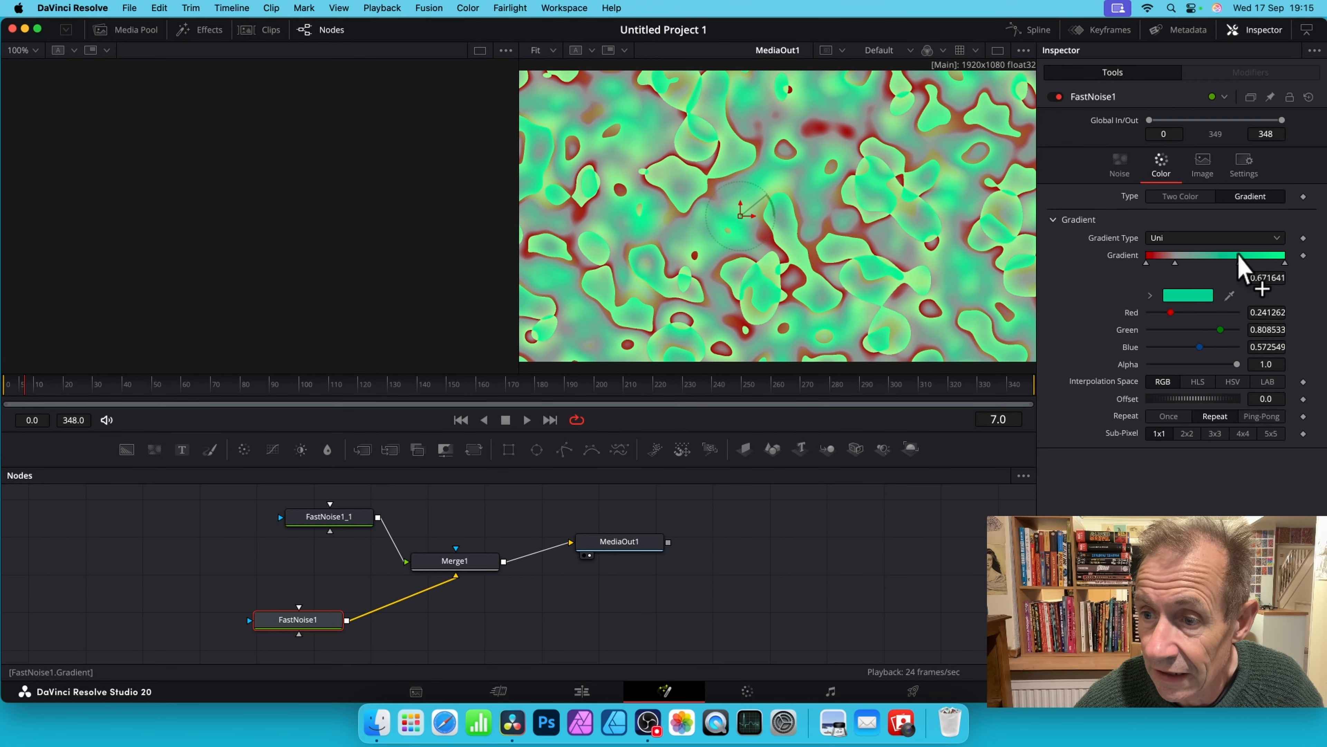
pyautogui.click(1185, 297)
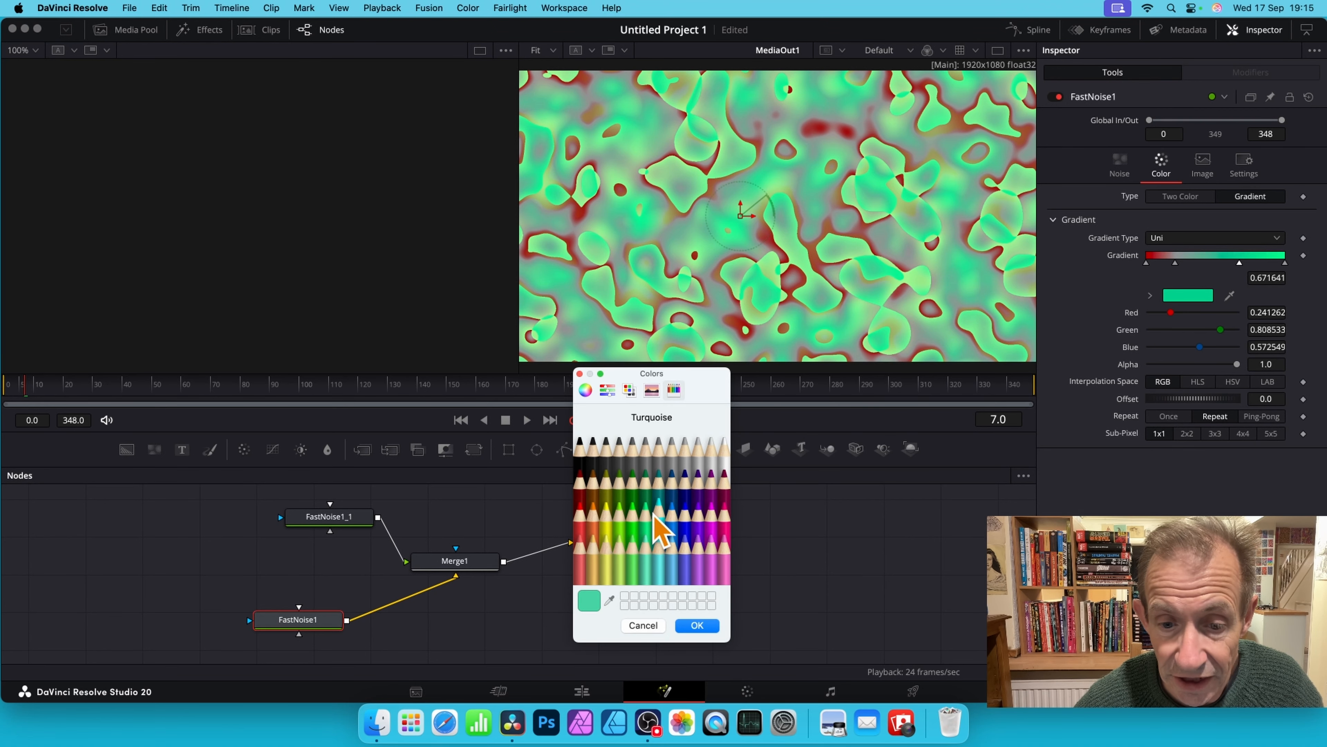
pyautogui.click(684, 523)
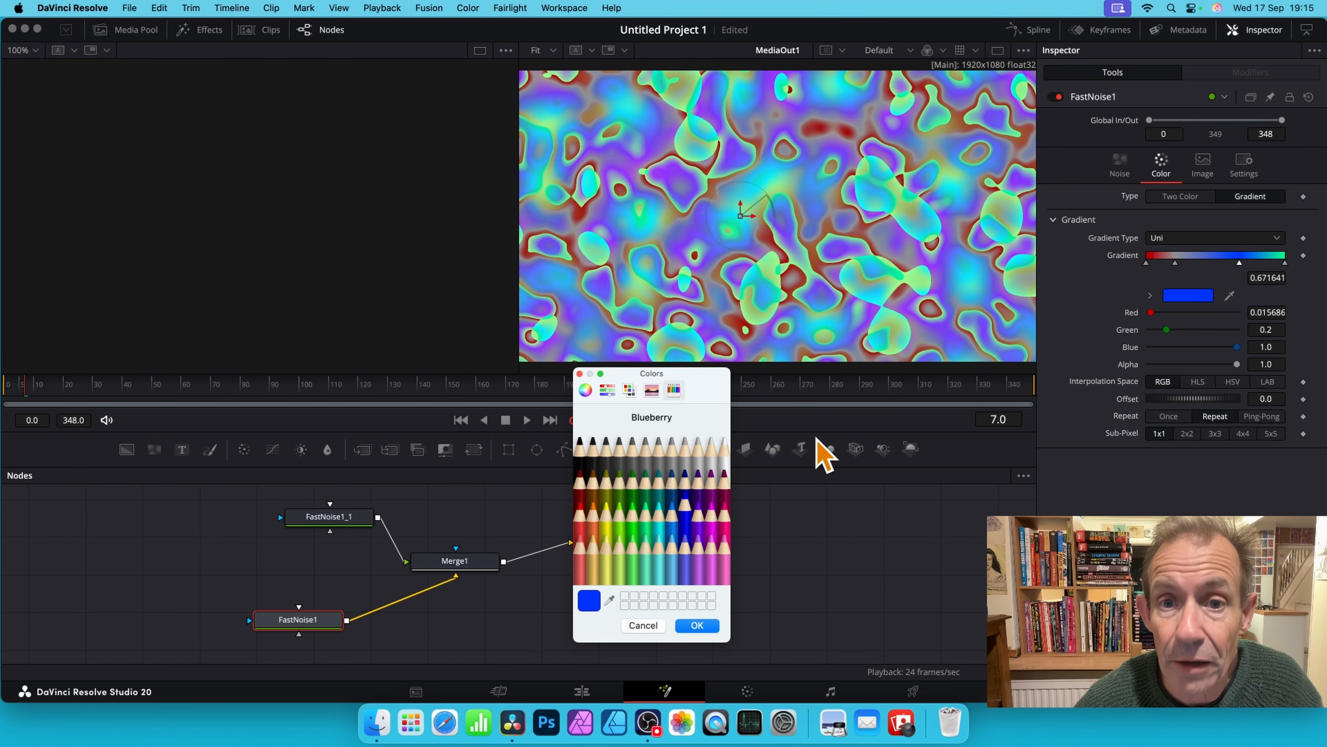
pyautogui.click(698, 626)
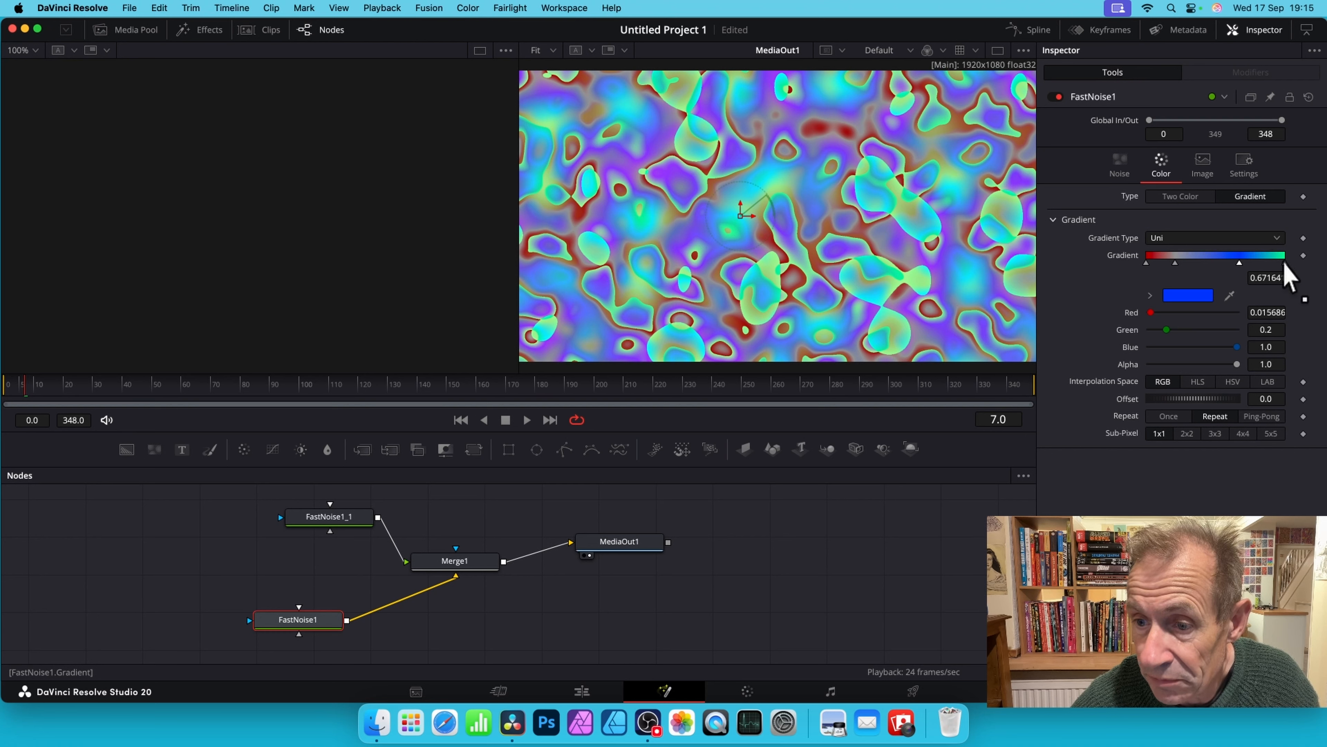
pyautogui.moveTo(1240, 264)
pyautogui.mouseDown()
pyautogui.moveTo(1207, 264)
pyautogui.moveTo(1224, 267)
pyautogui.mouseUp()
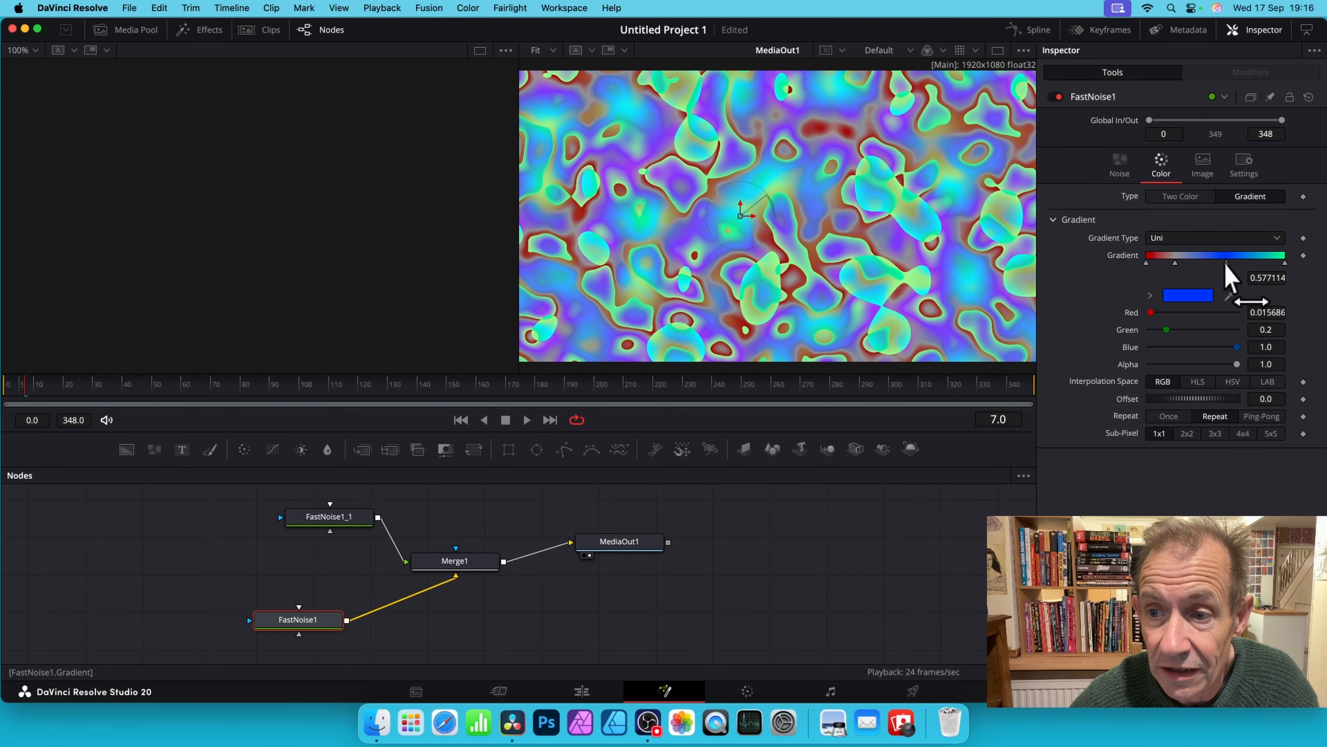
# Set the apply mode of Merge1 to Darken.
pyautogui.click(465, 565)
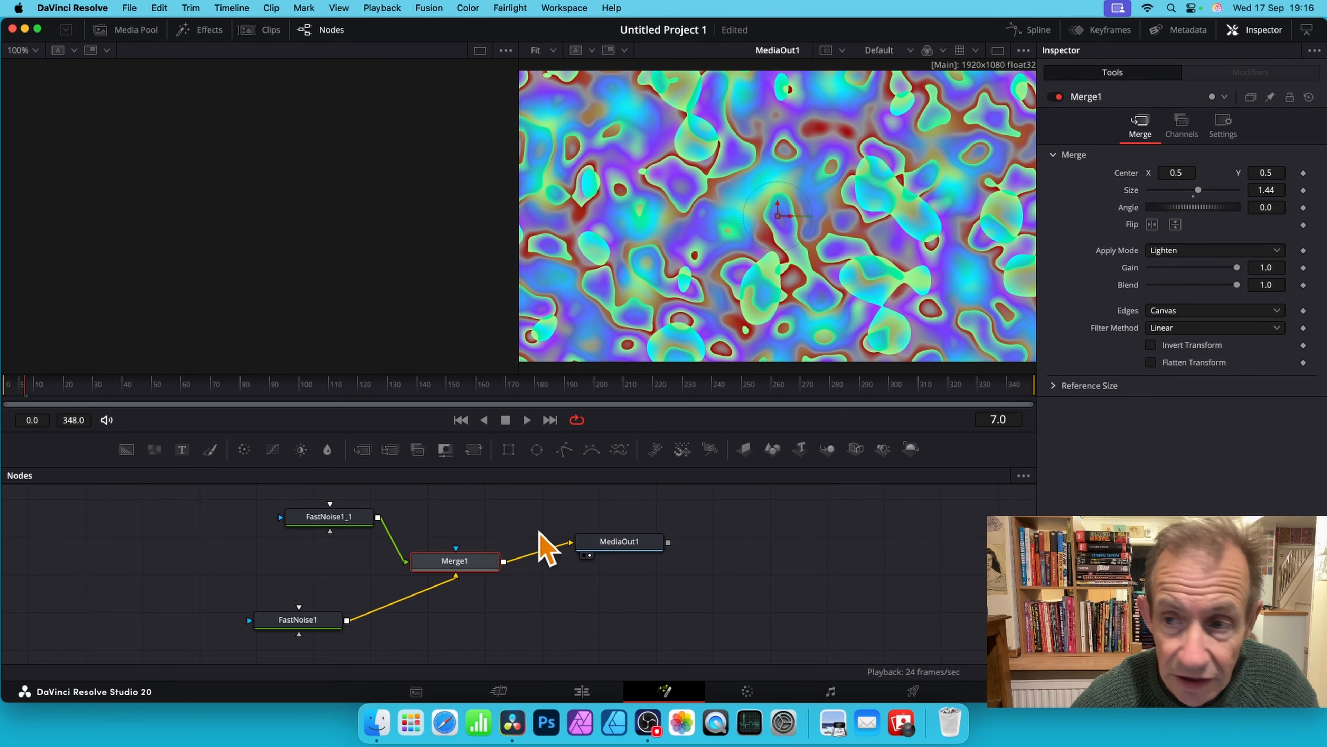
pyautogui.click(1201, 254)
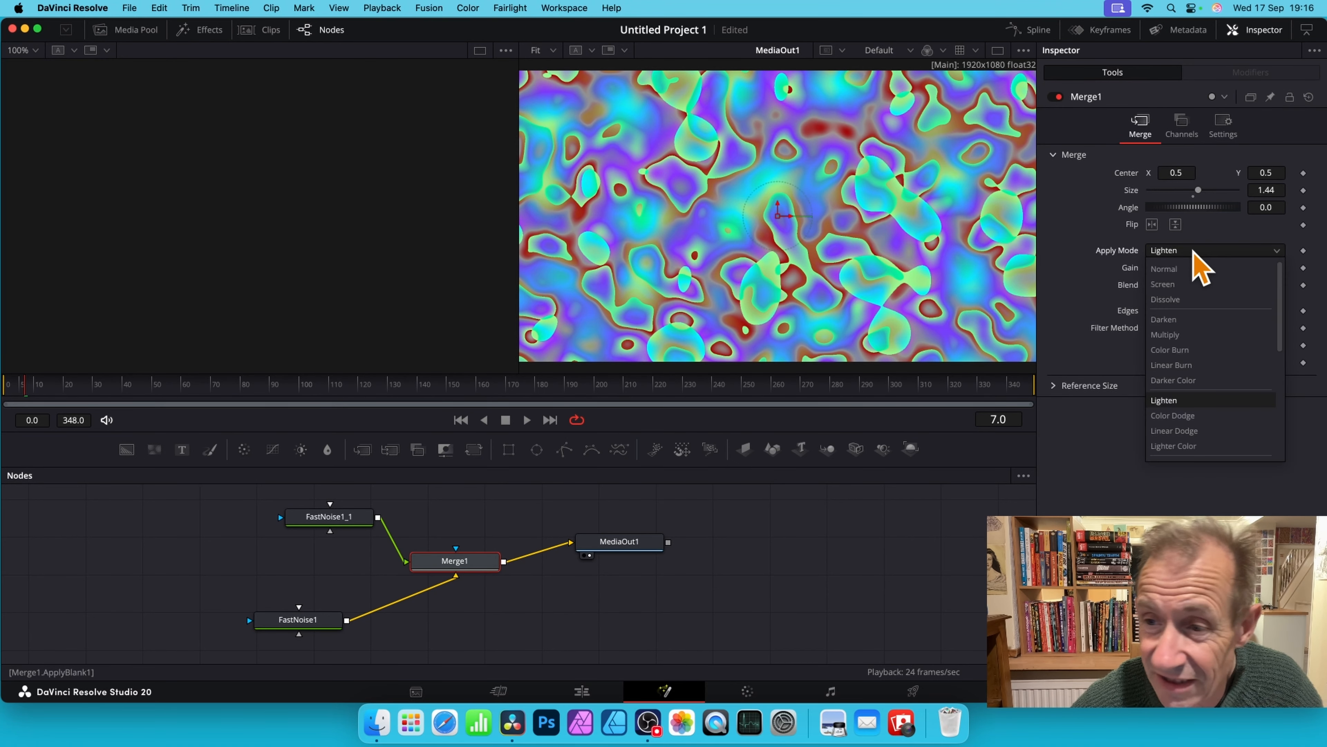
pyautogui.click(1184, 321)
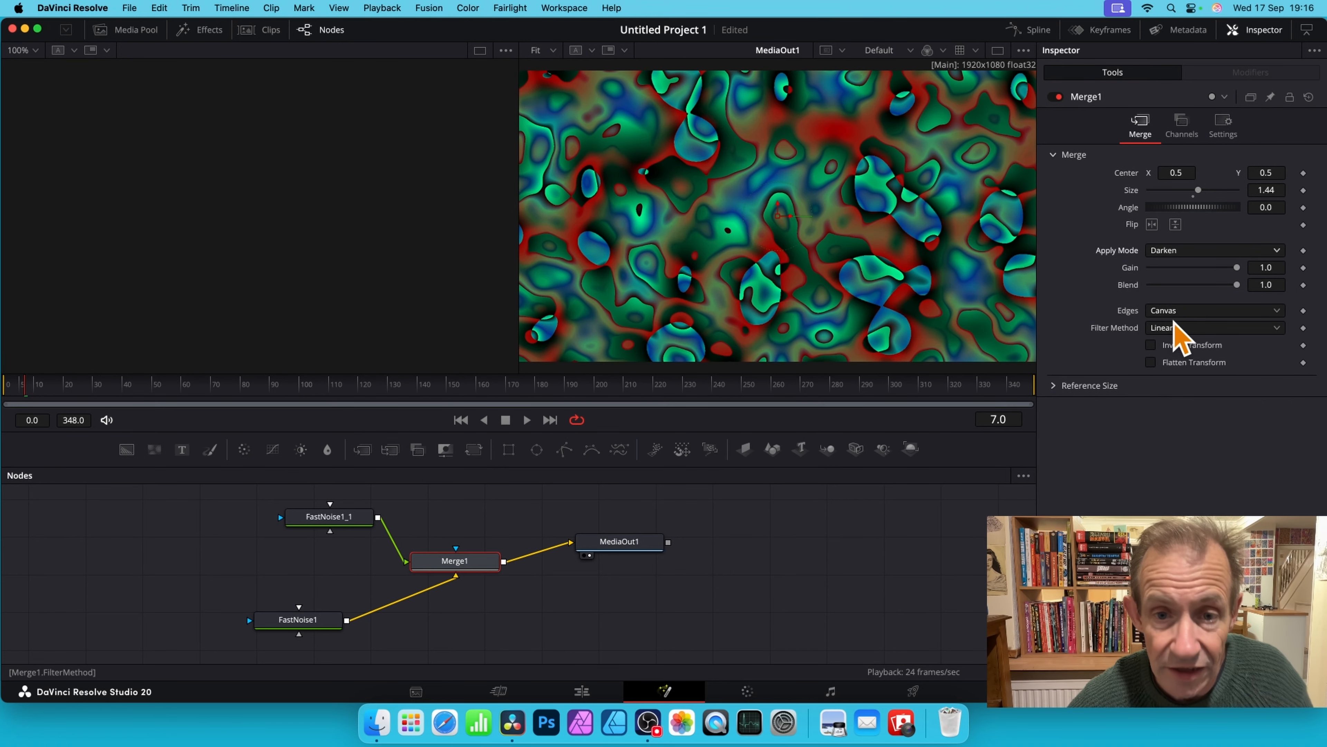
# Show the composition output at 100% zoom and enlarge the node graph area.
pyautogui.moveTo(681, 373); pyautogui.dragTo(685, 423)
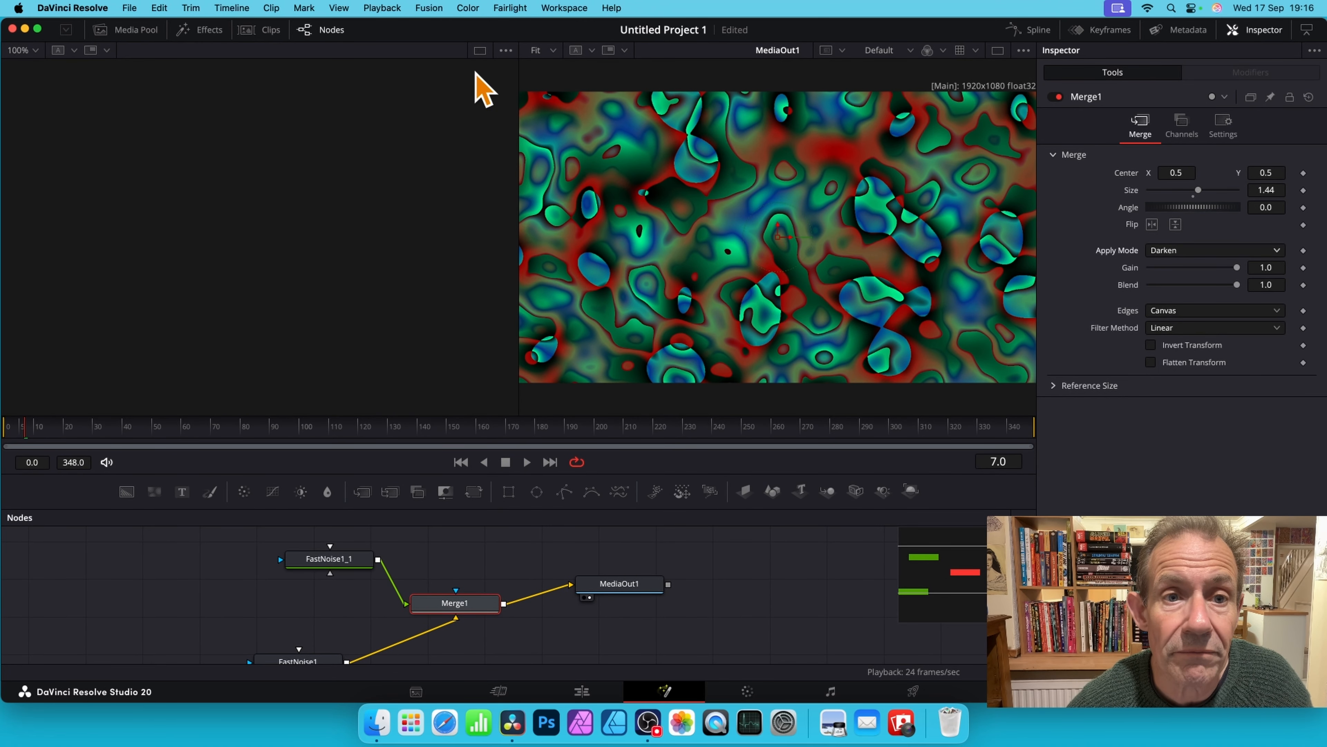
pyautogui.click(549, 50)
pyautogui.click(550, 120)
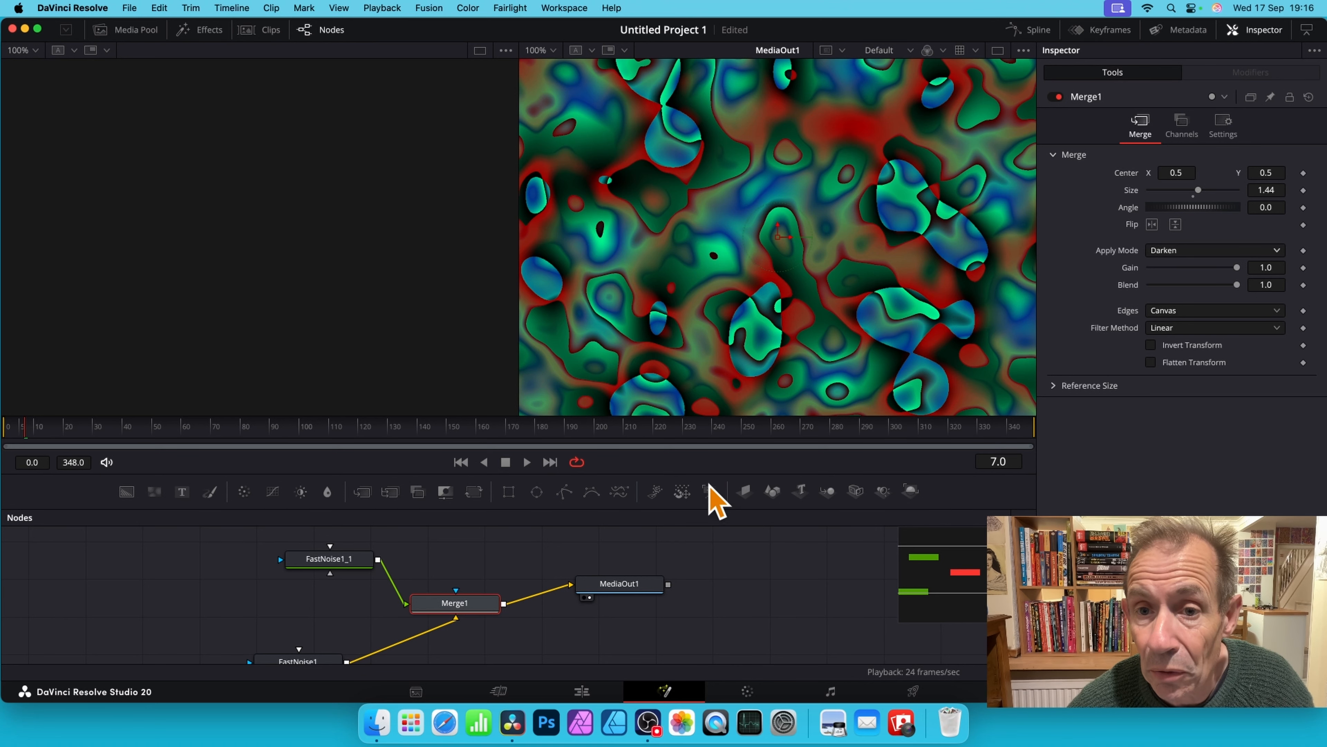
pyautogui.moveTo(714, 509); pyautogui.dragTo(723, 433)
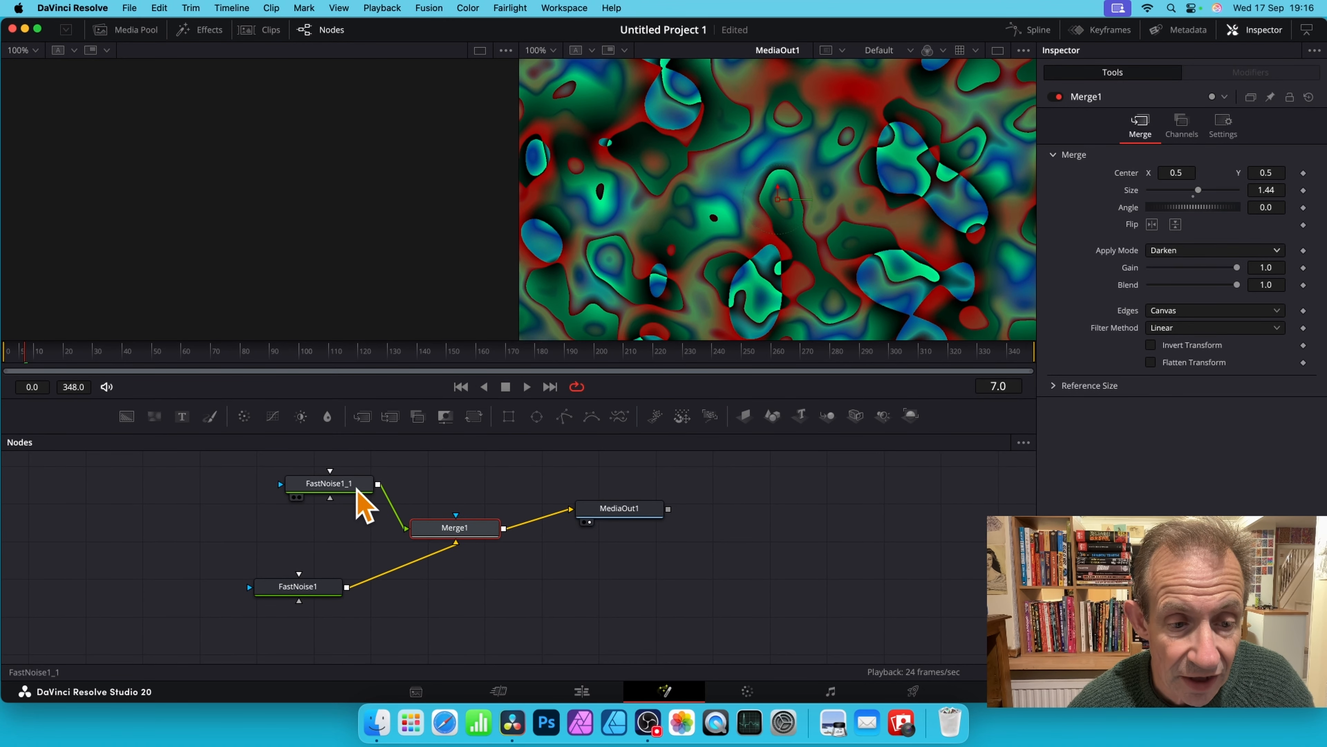
# Move FastNoise1_1 directly above FastNoise1 and paste a copy of it as a third noise node.
pyautogui.moveTo(357, 491); pyautogui.dragTo(328, 542)
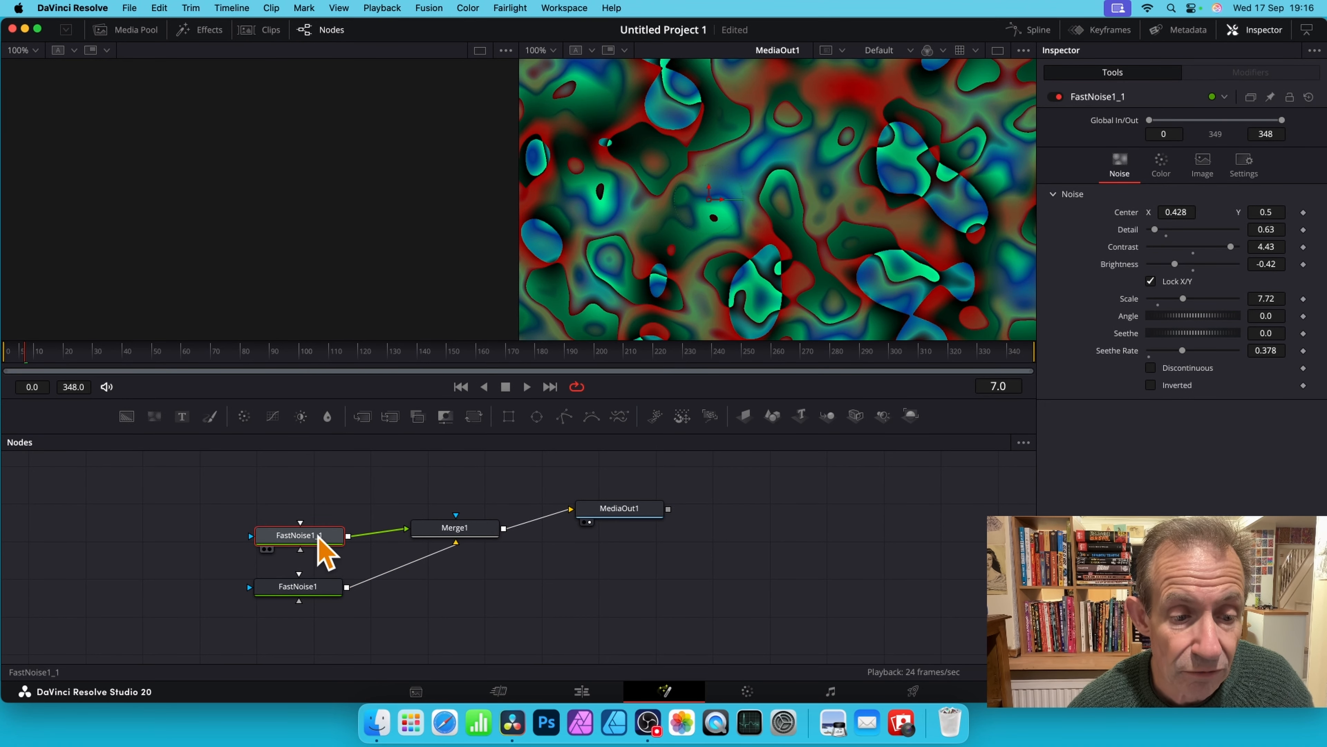
pyautogui.rightClick(319, 546)
pyautogui.click(364, 188)
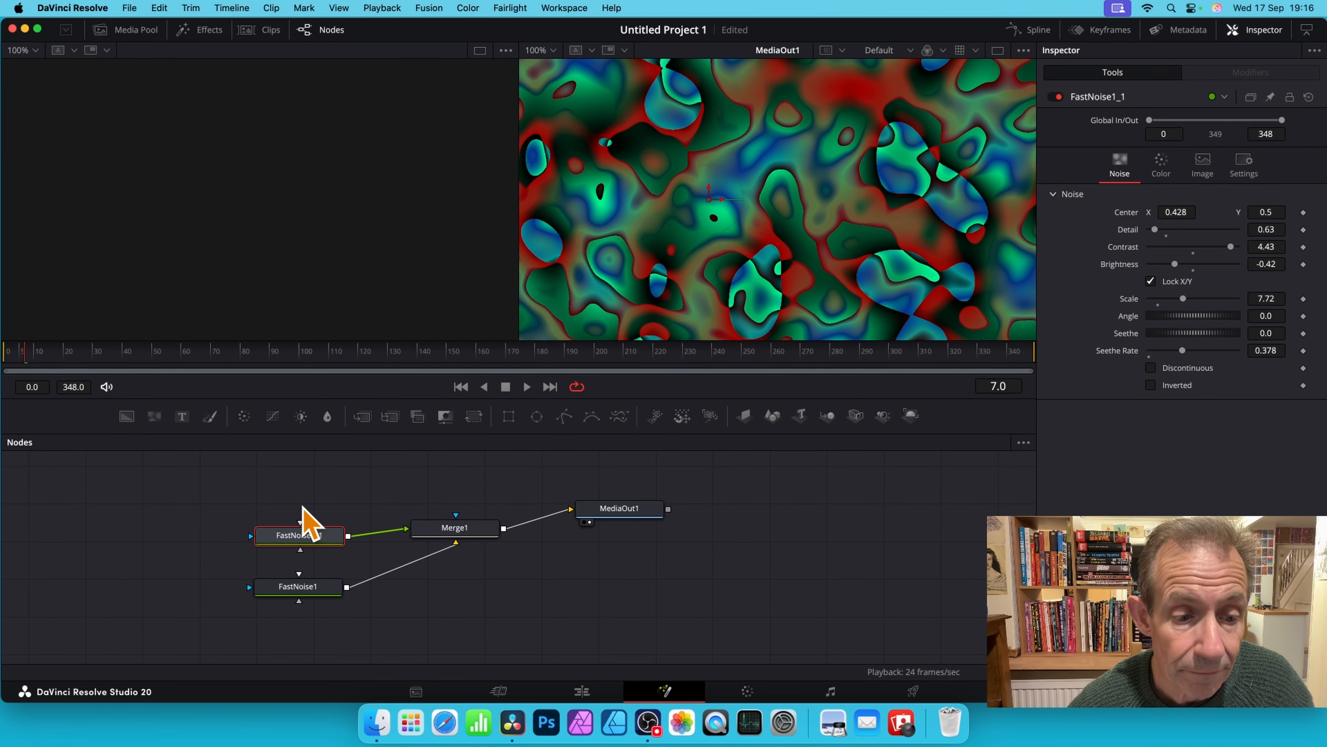
pyautogui.rightClick(335, 498)
pyautogui.click(384, 453)
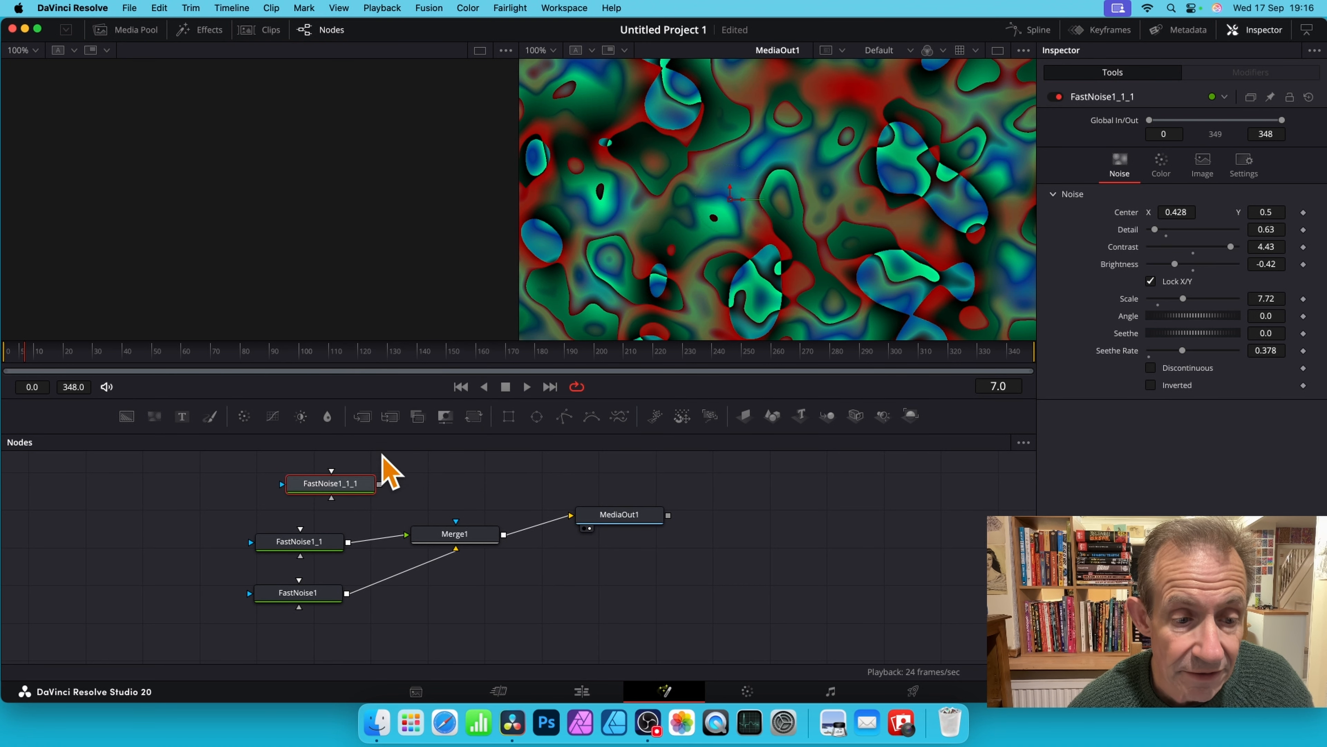
# Merge the copied noise node over FastNoise1_1 through a new Merge node feeding Merge1, and place that node just above Merge1.
pyautogui.moveTo(336, 476); pyautogui.dragTo(349, 561)
pyautogui.scroll(1, 337, 487)
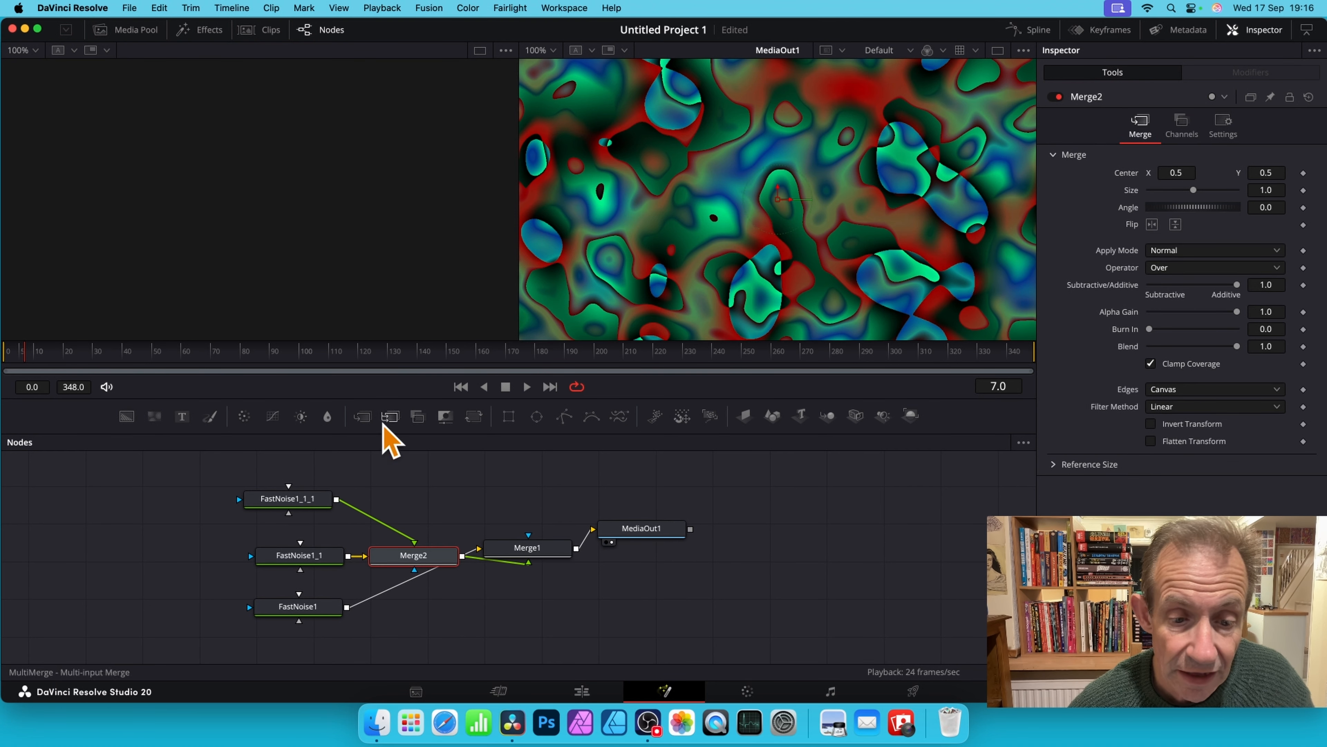
pyautogui.moveTo(437, 563); pyautogui.dragTo(537, 510)
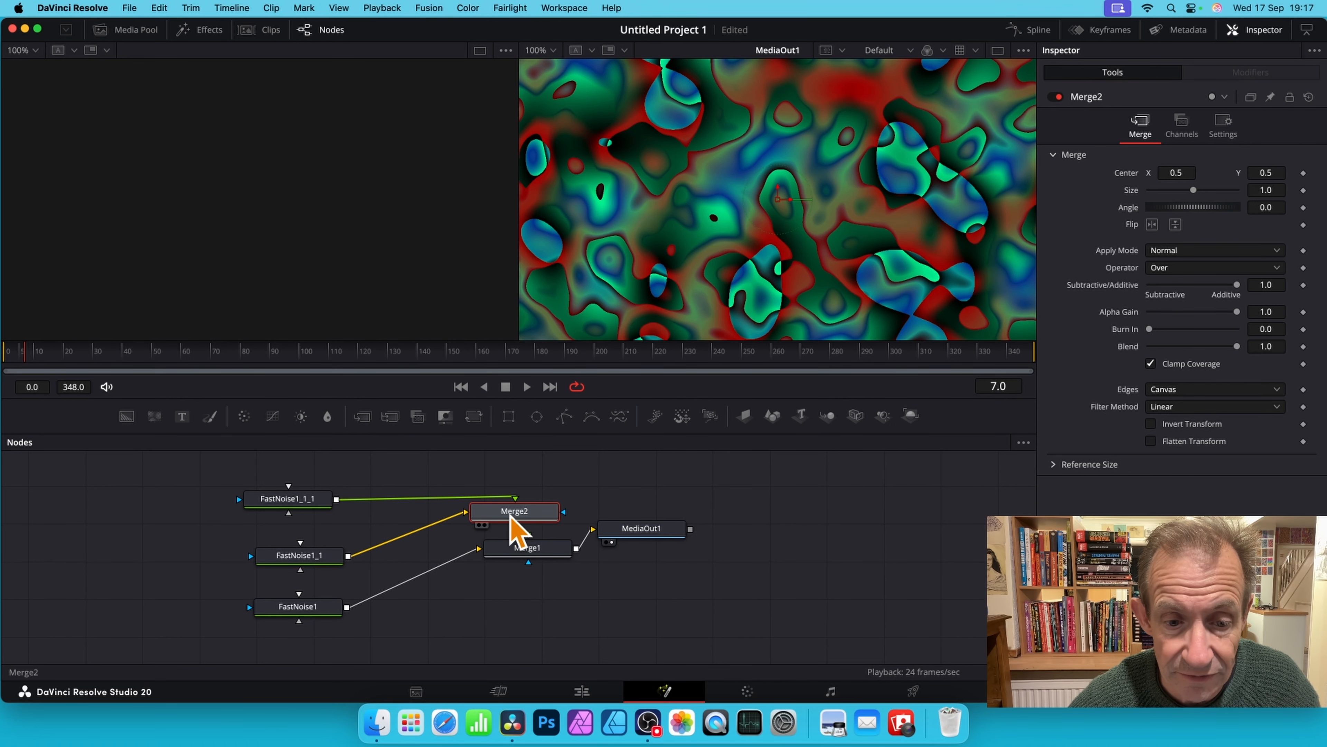
pyautogui.moveTo(511, 517); pyautogui.dragTo(508, 518)
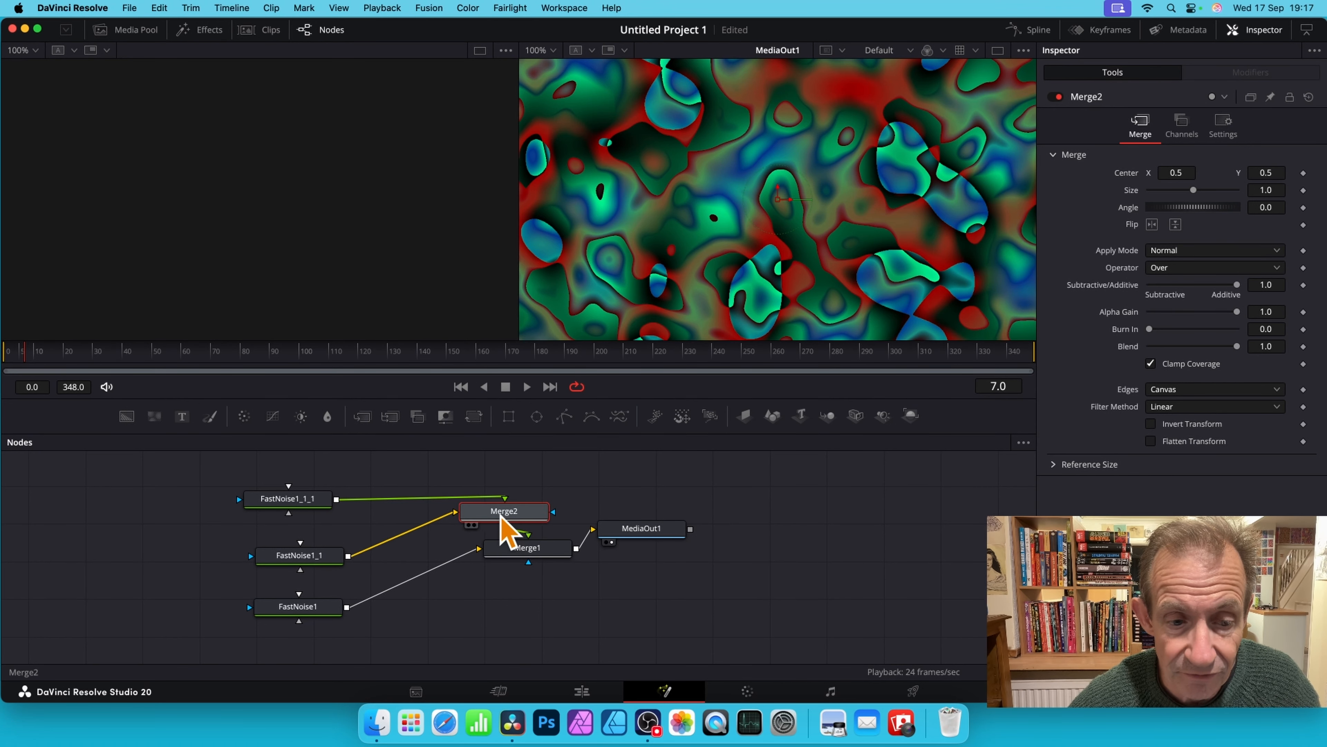
# Add a Turquoise colour stop at about 0.41 on FastNoise1_1_1's gradient.
pyautogui.click(303, 501)
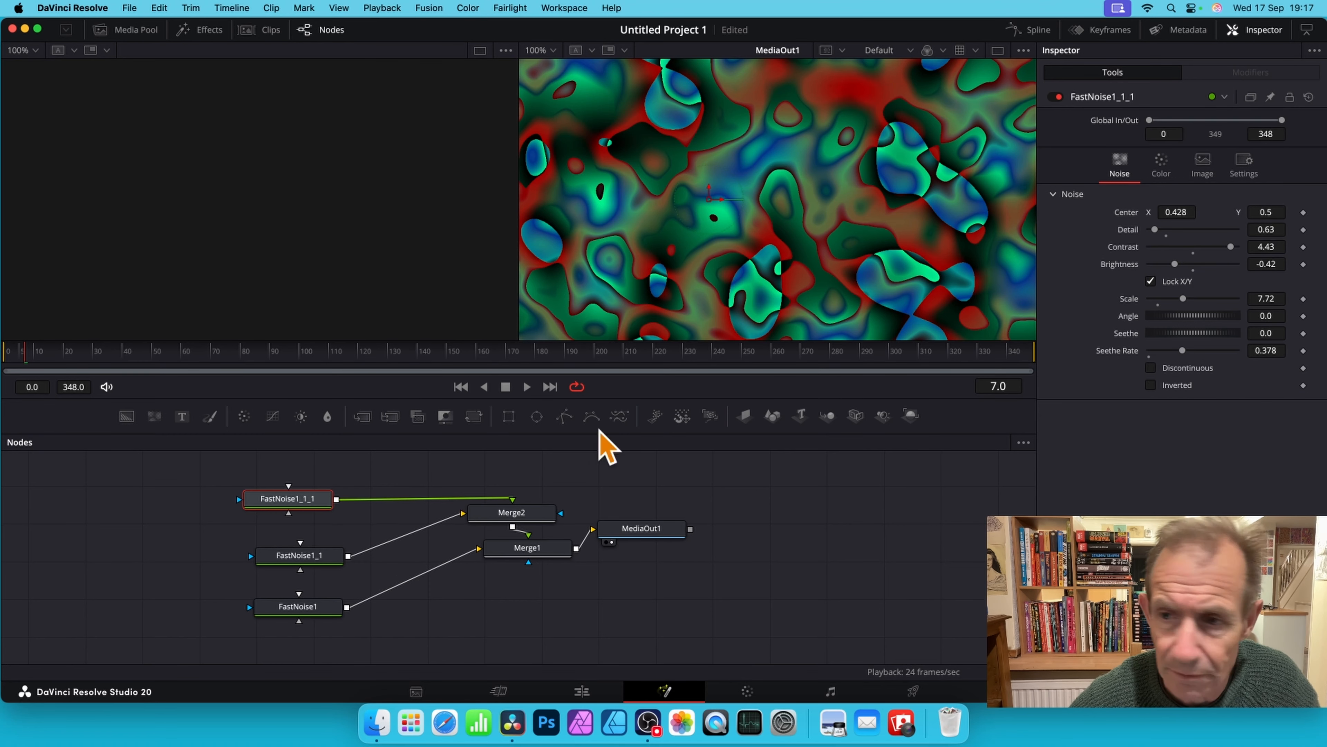
pyautogui.click(1163, 167)
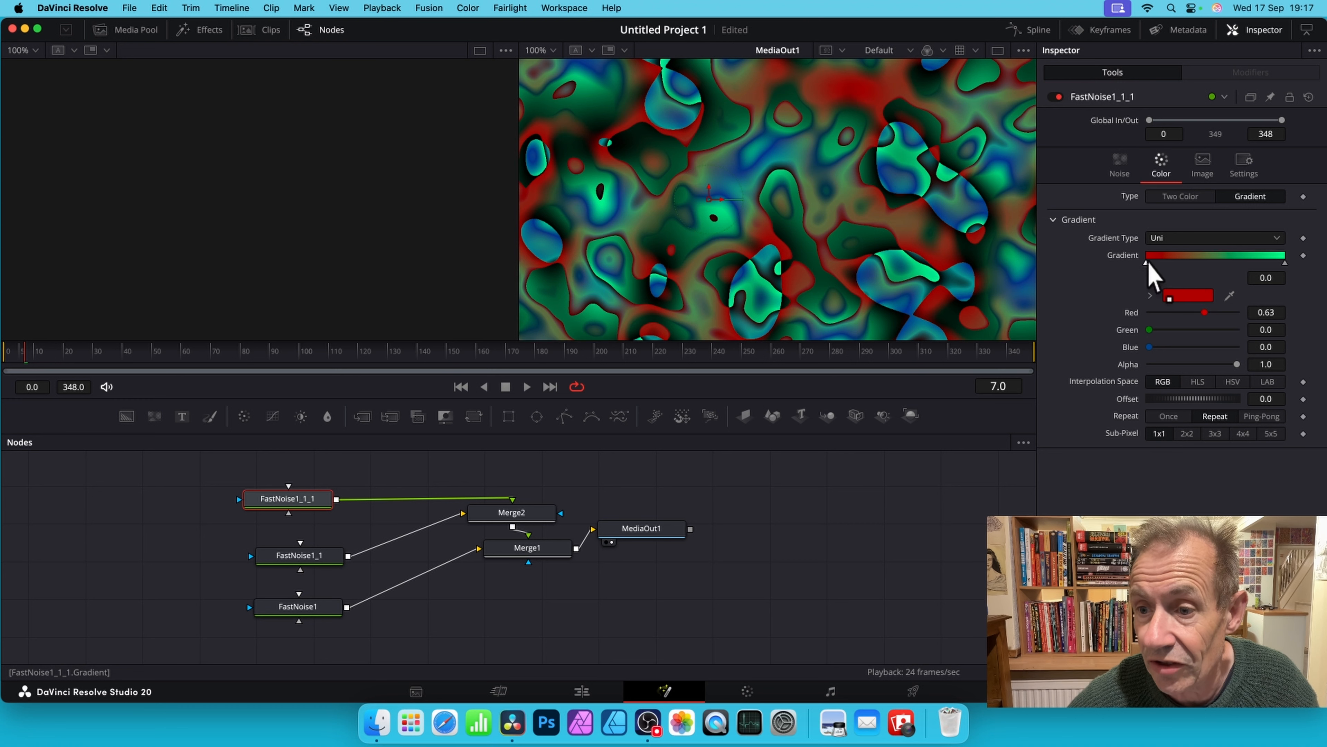
pyautogui.click(1202, 262)
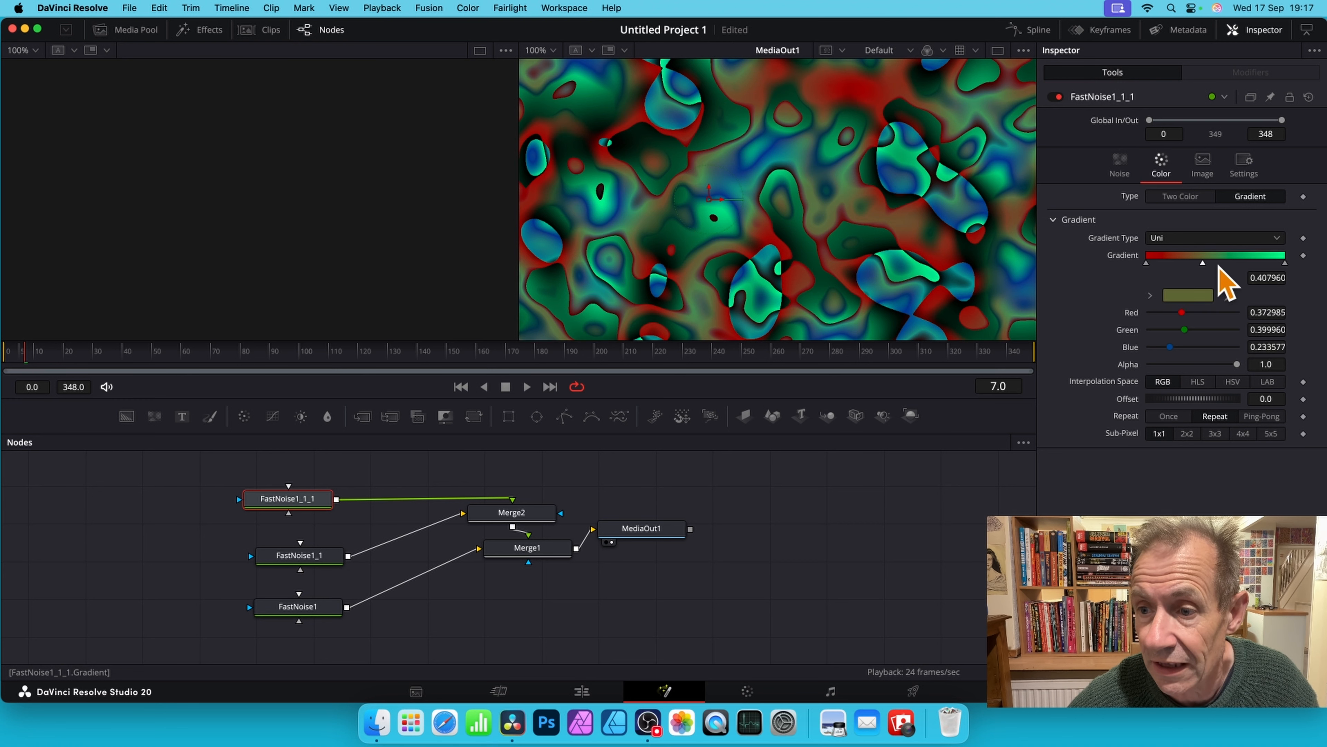
pyautogui.click(1196, 297)
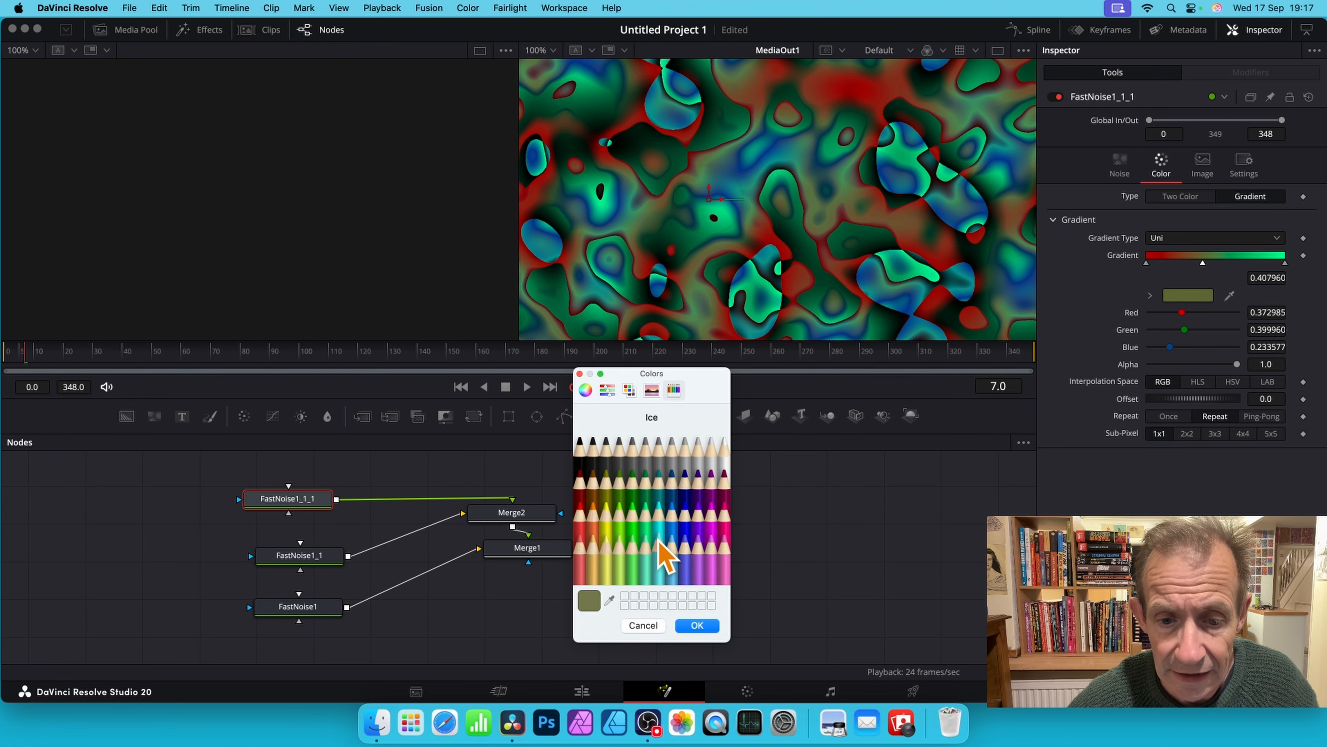
pyautogui.click(668, 547)
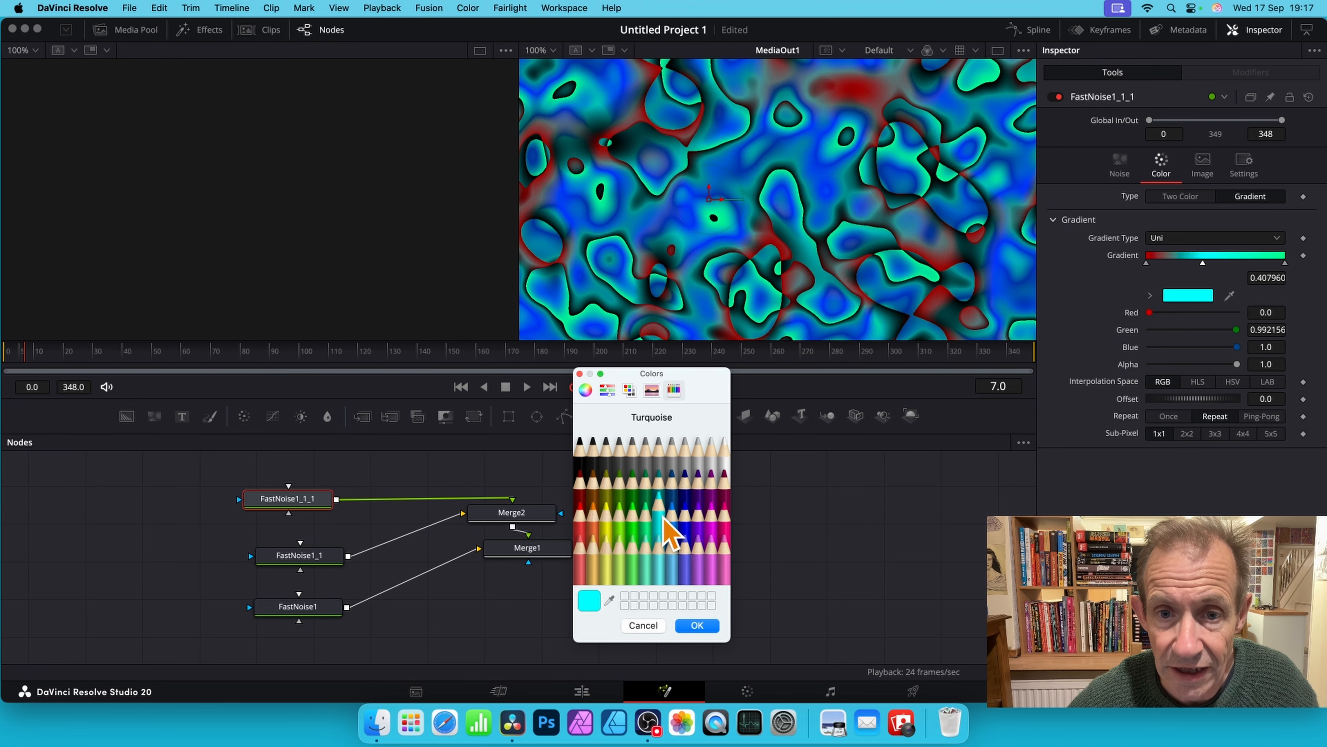
pyautogui.click(697, 625)
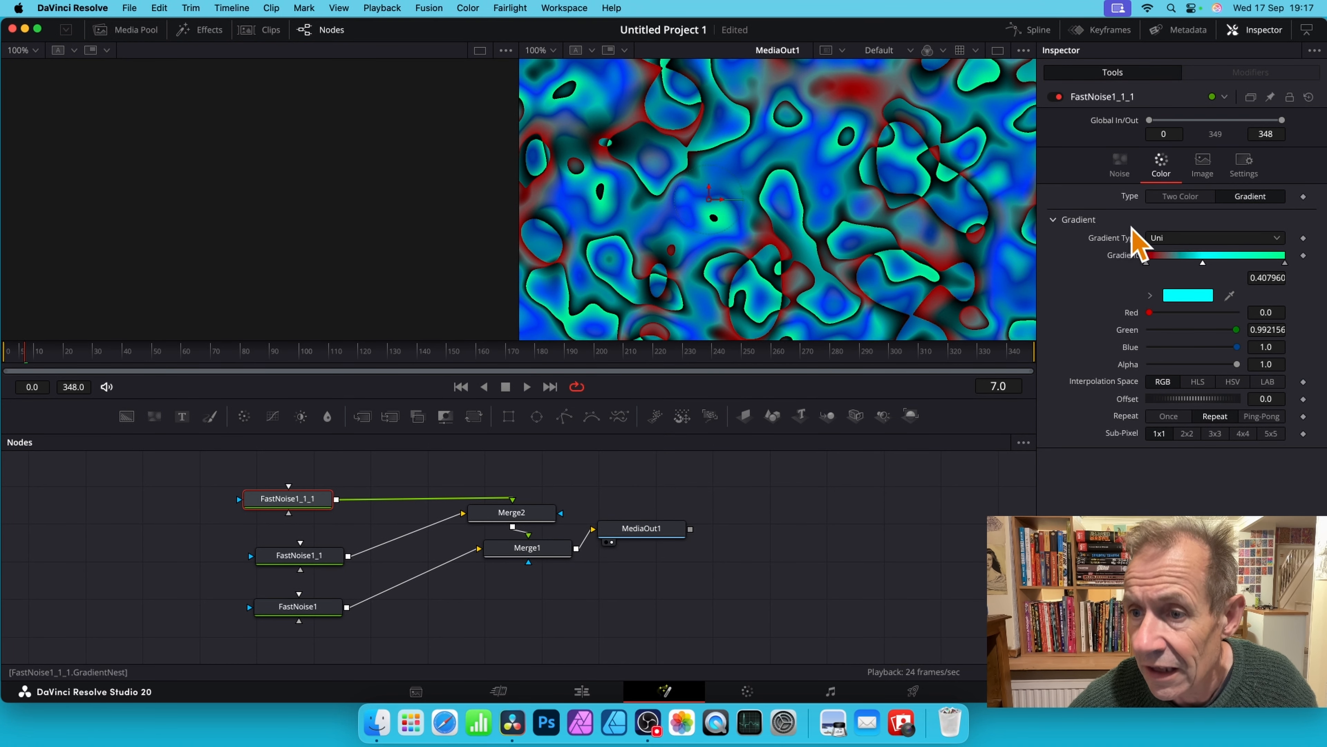
# Adjust the noise of FastNoise1_1_1 to contrast 4.11, brightness -0.25, scale 6.77, seethe -0.188 and seethe rate 0.778.
pyautogui.click(1130, 162)
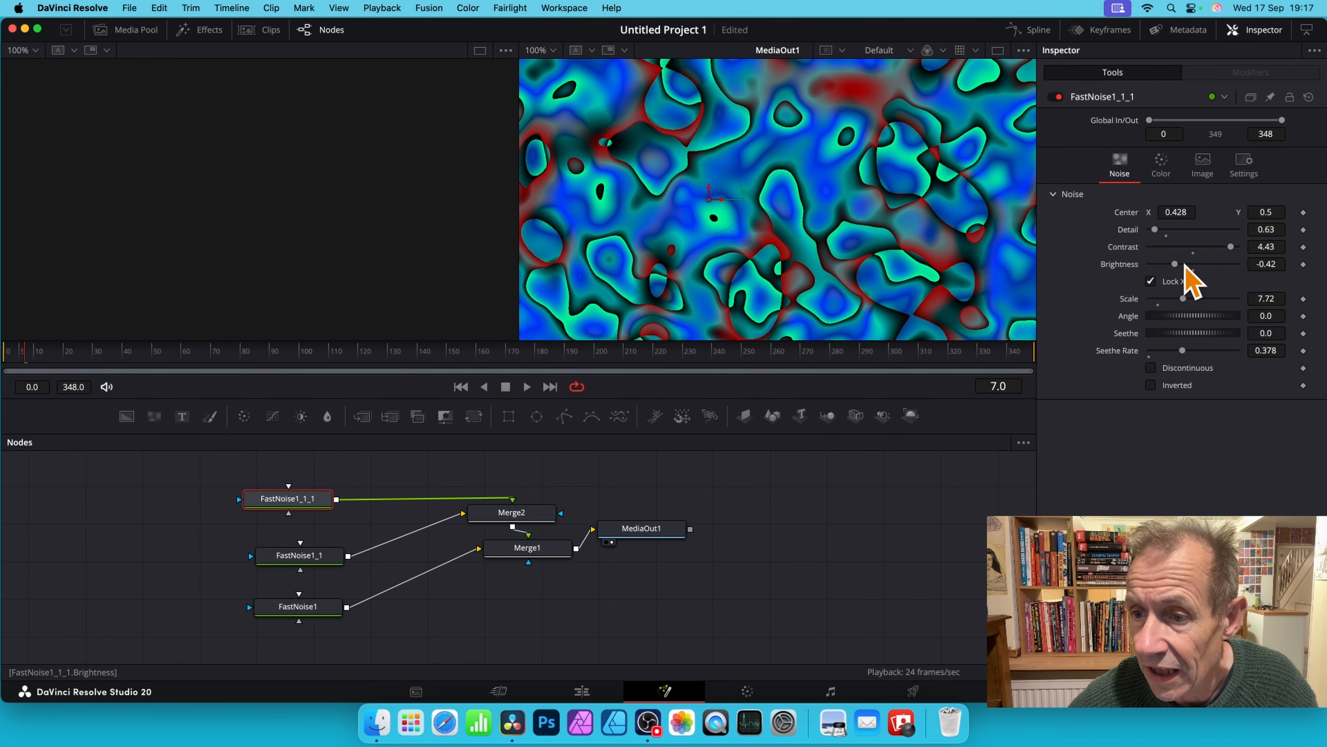
pyautogui.moveTo(1182, 265); pyautogui.dragTo(1227, 256)
pyautogui.moveTo(1183, 299)
pyautogui.mouseDown()
pyautogui.moveTo(1204, 299)
pyautogui.moveTo(1180, 299)
pyautogui.mouseUp()
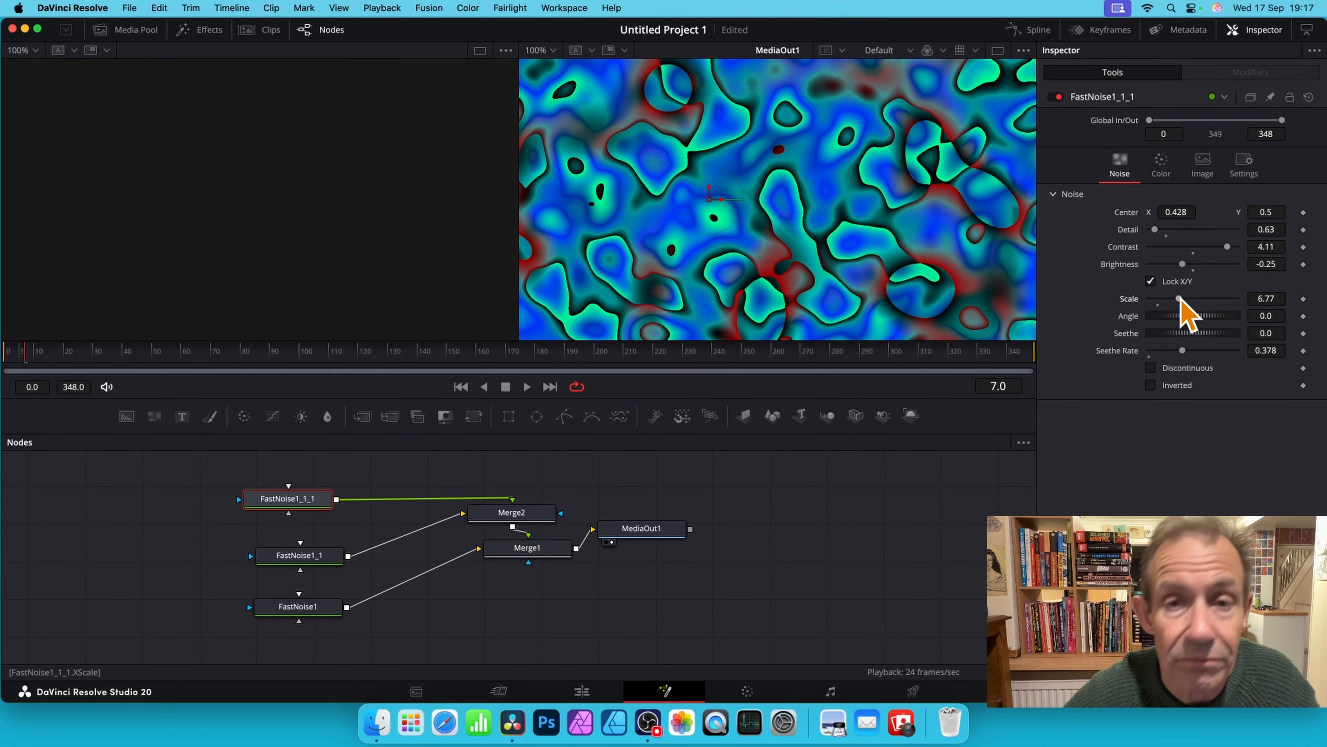
pyautogui.moveTo(1192, 351); pyautogui.dragTo(1213, 353)
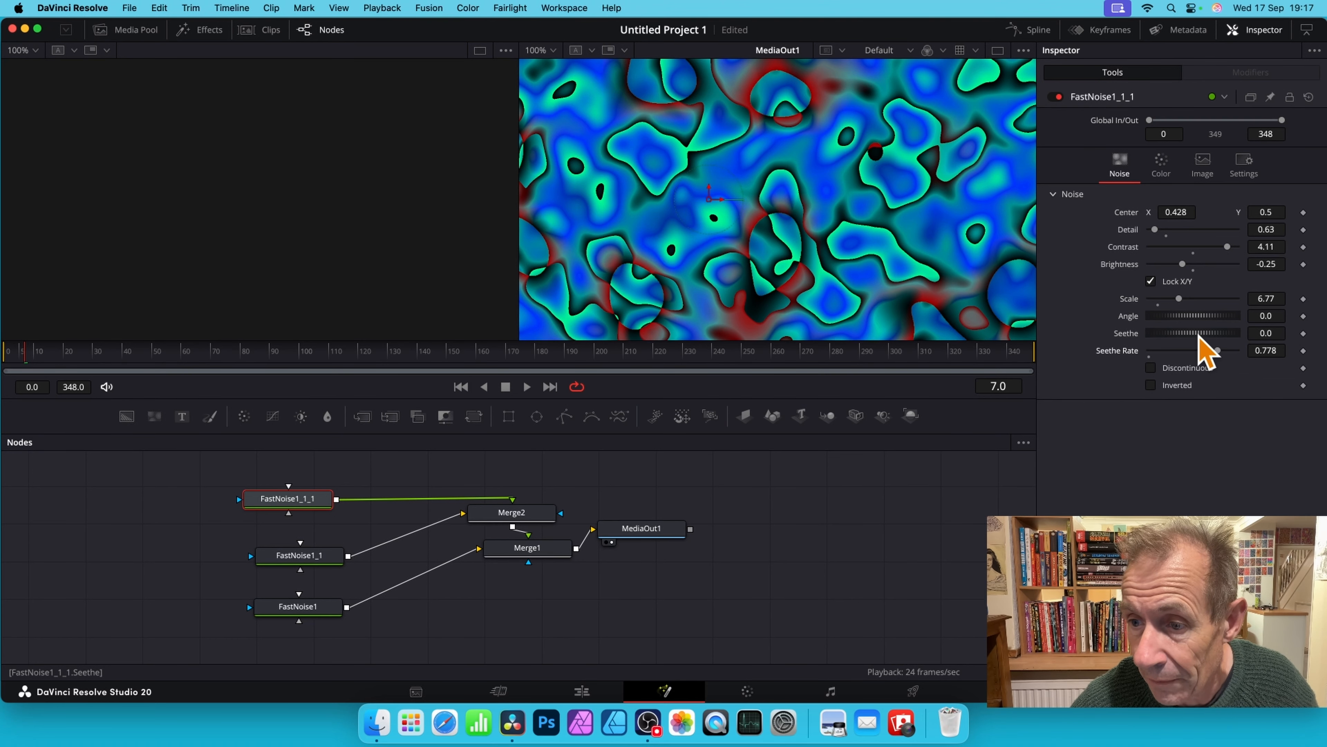
pyautogui.moveTo(1201, 334)
pyautogui.mouseDown()
pyautogui.moveTo(1219, 334)
pyautogui.moveTo(1170, 339)
pyautogui.moveTo(1193, 342)
pyautogui.moveTo(1177, 337)
pyautogui.moveTo(1186, 354)
pyautogui.mouseUp()
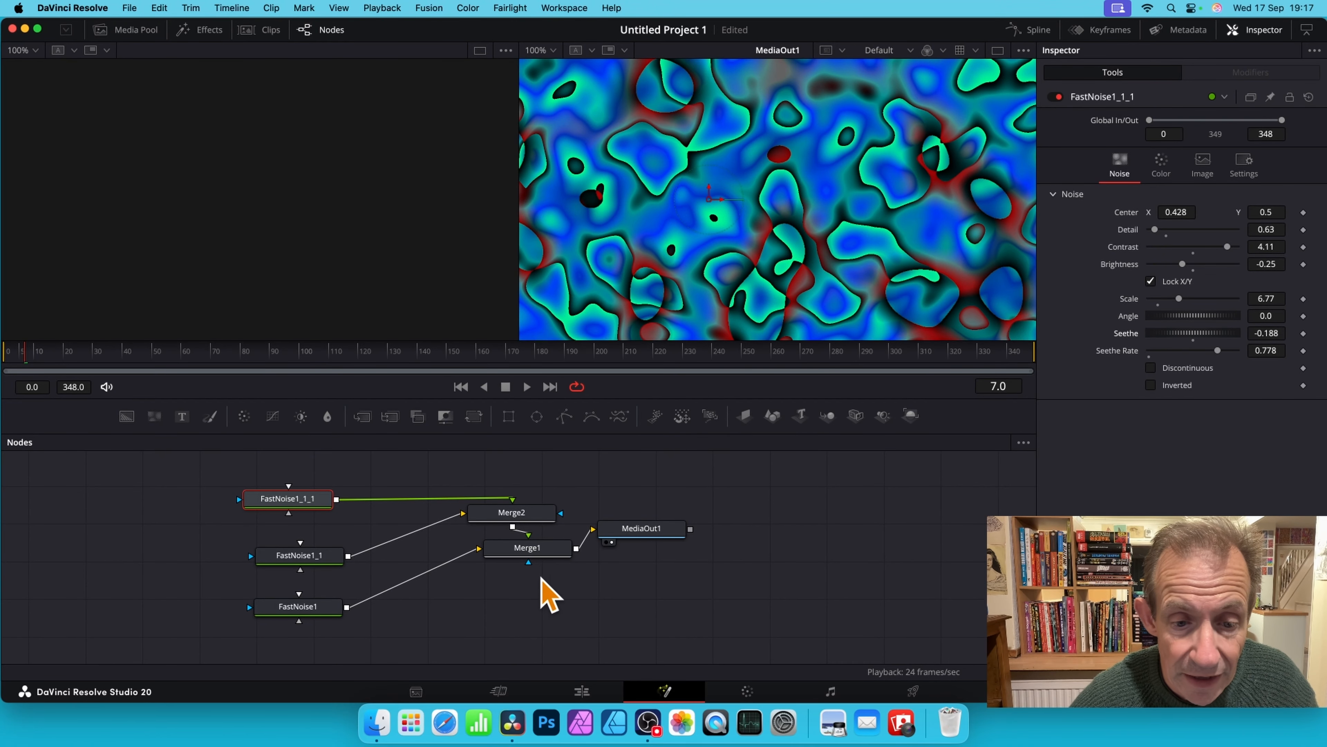
# Try Multiply as the apply mode of Merge2 and settle on Darker Color.
pyautogui.click(504, 515)
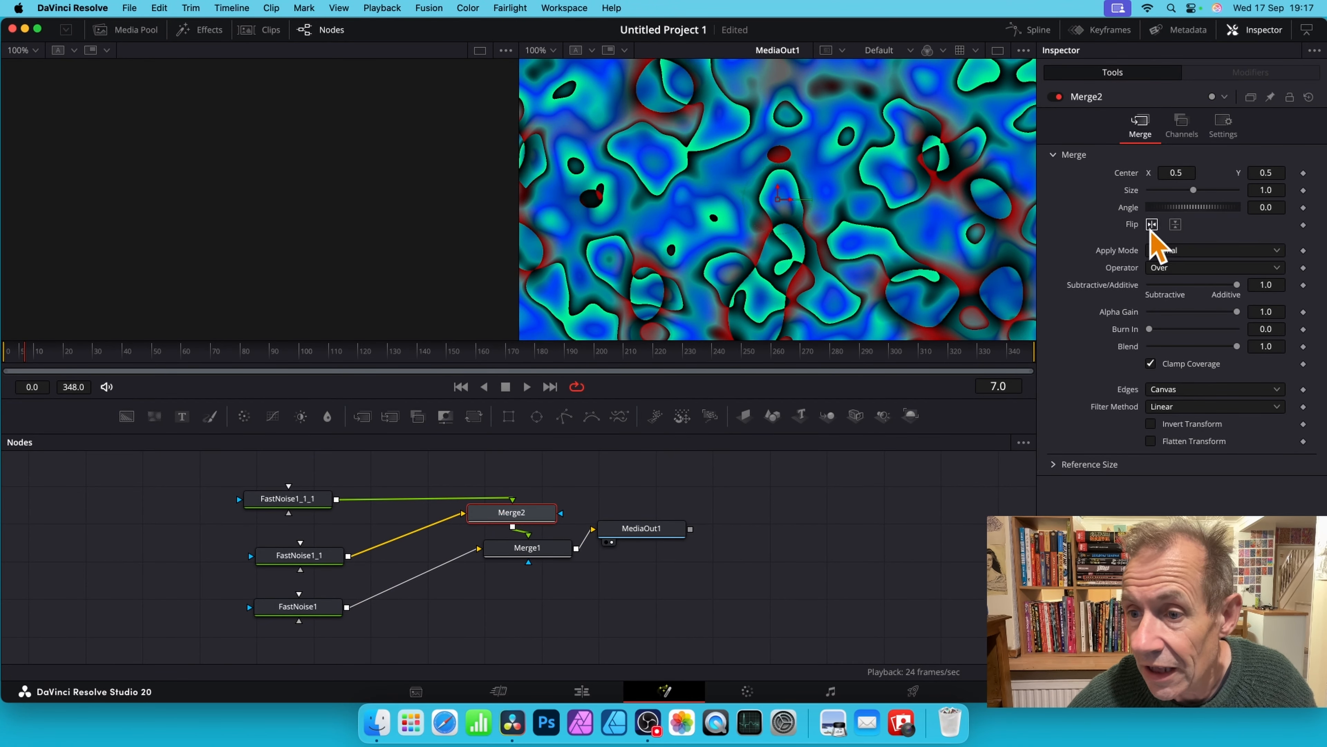
pyautogui.click(1162, 251)
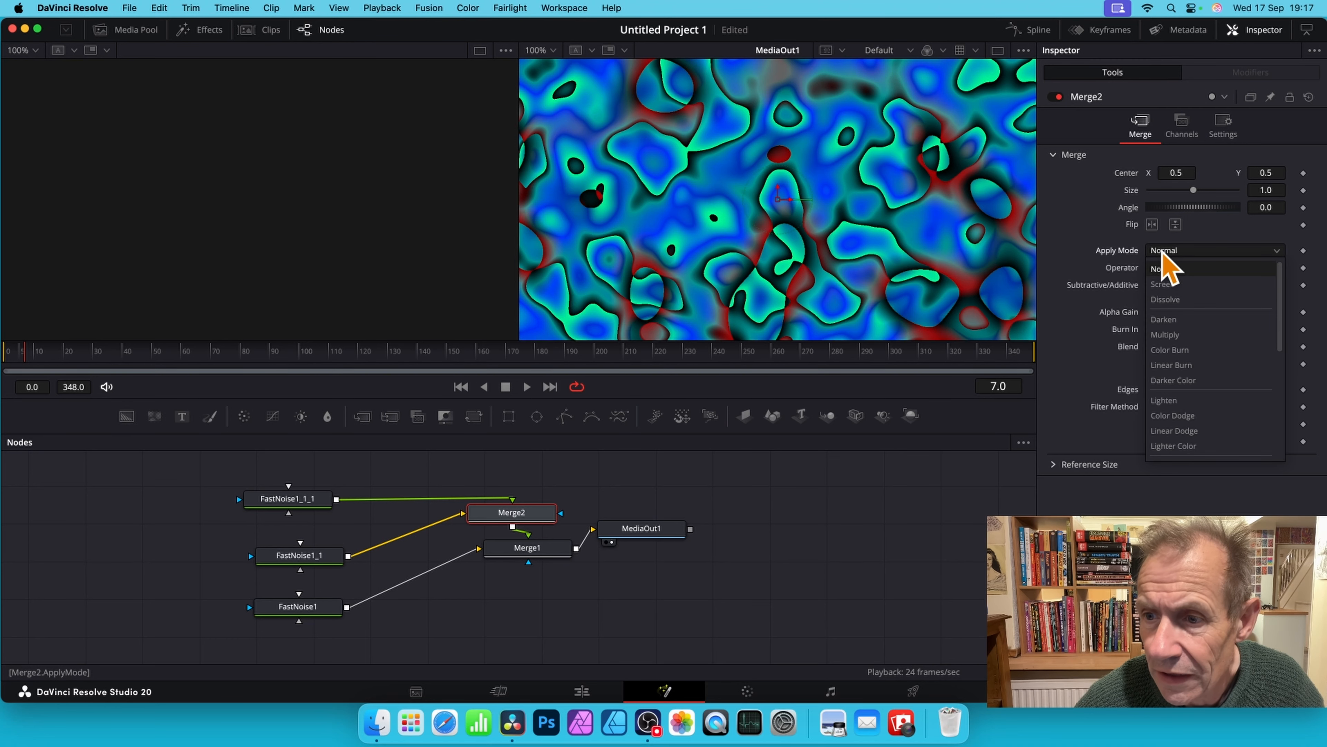
pyautogui.click(1169, 337)
pyautogui.click(1191, 253)
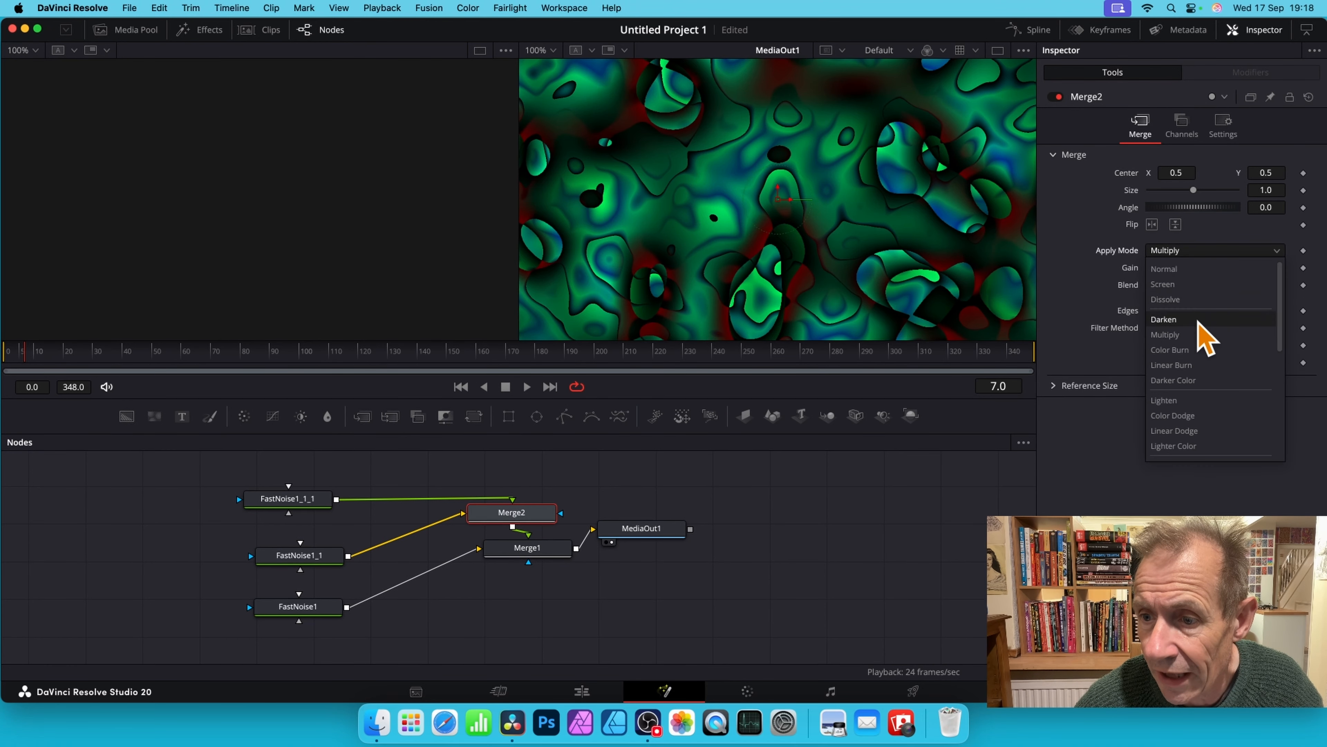
pyautogui.click(1201, 381)
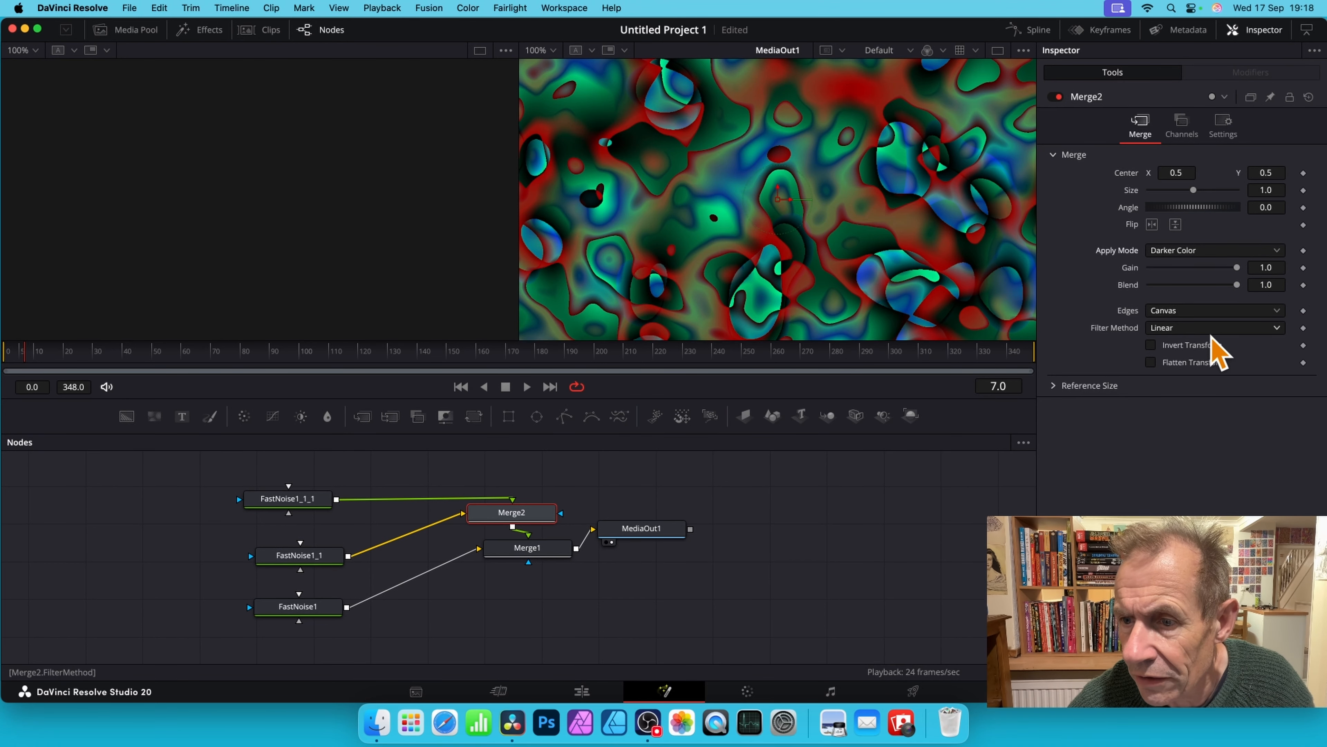
# Set Merge2's edges to Mirror and its filter method to Quadratic.
pyautogui.click(1206, 311)
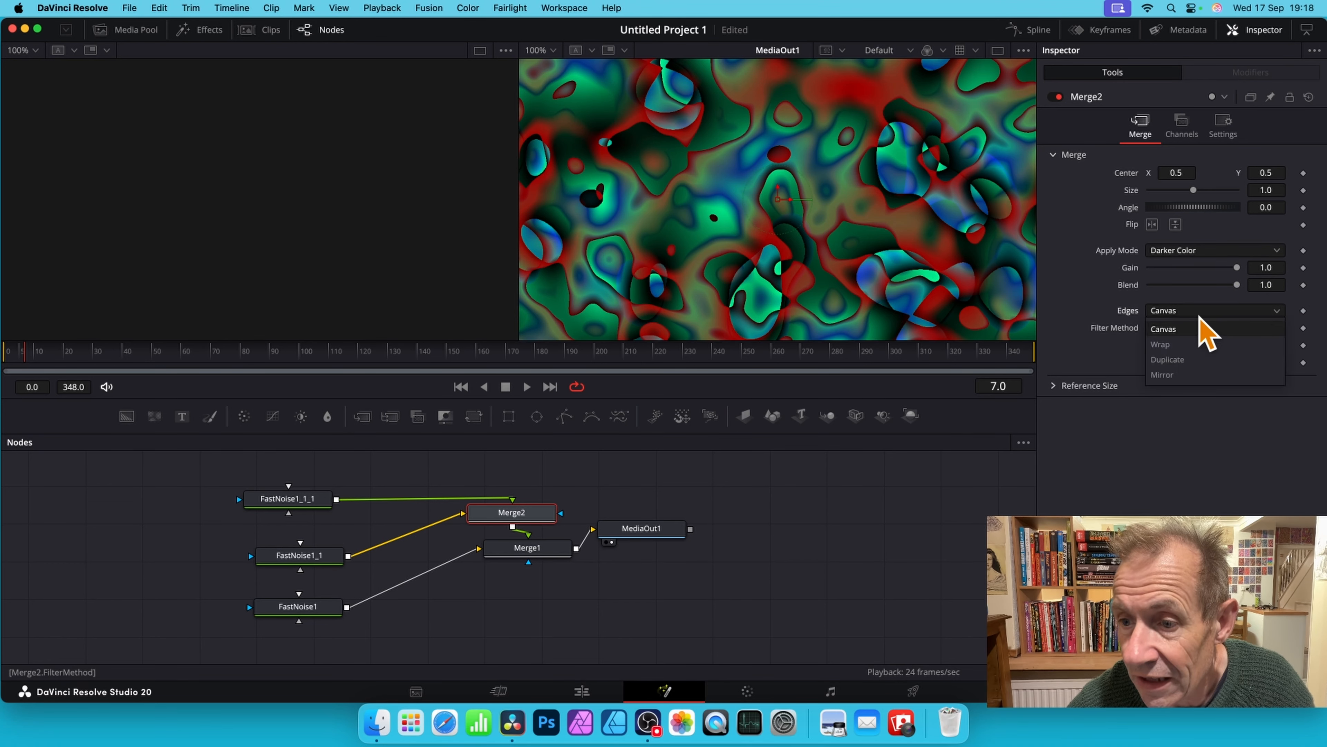
pyautogui.click(1196, 375)
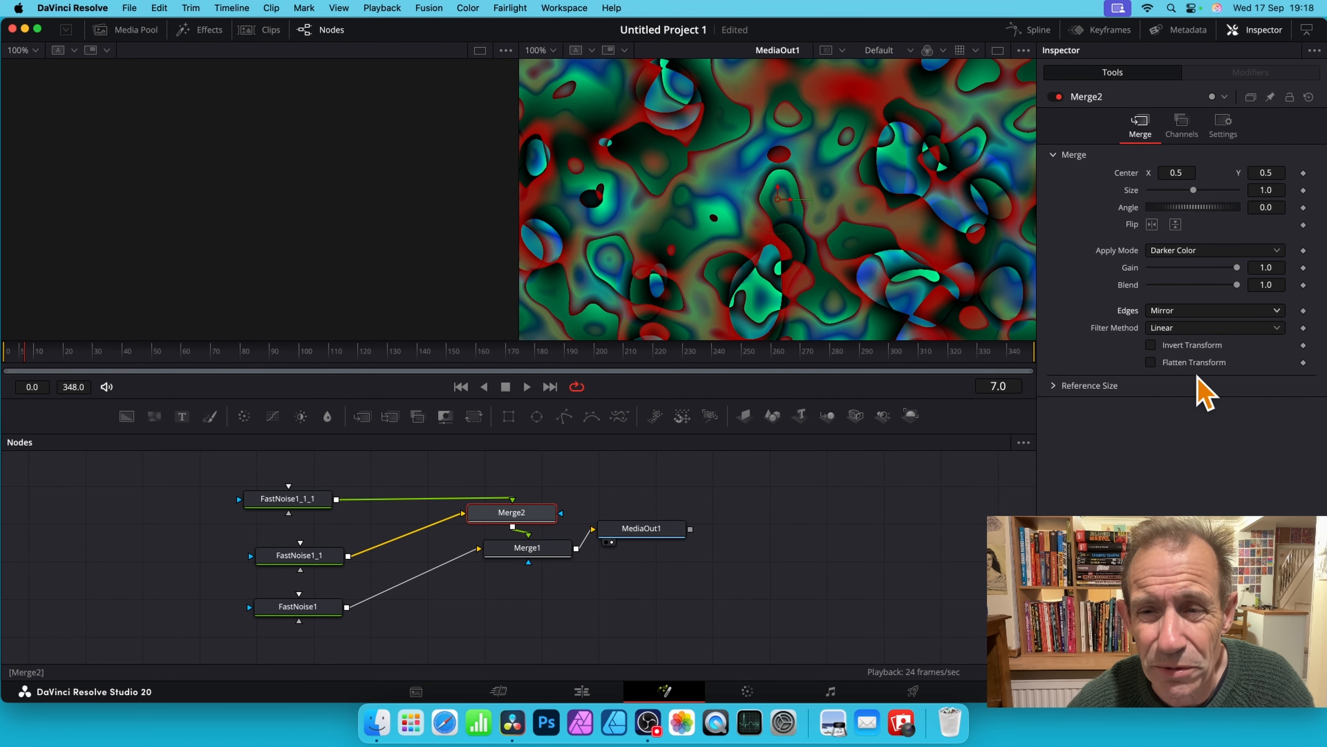
pyautogui.click(1200, 329)
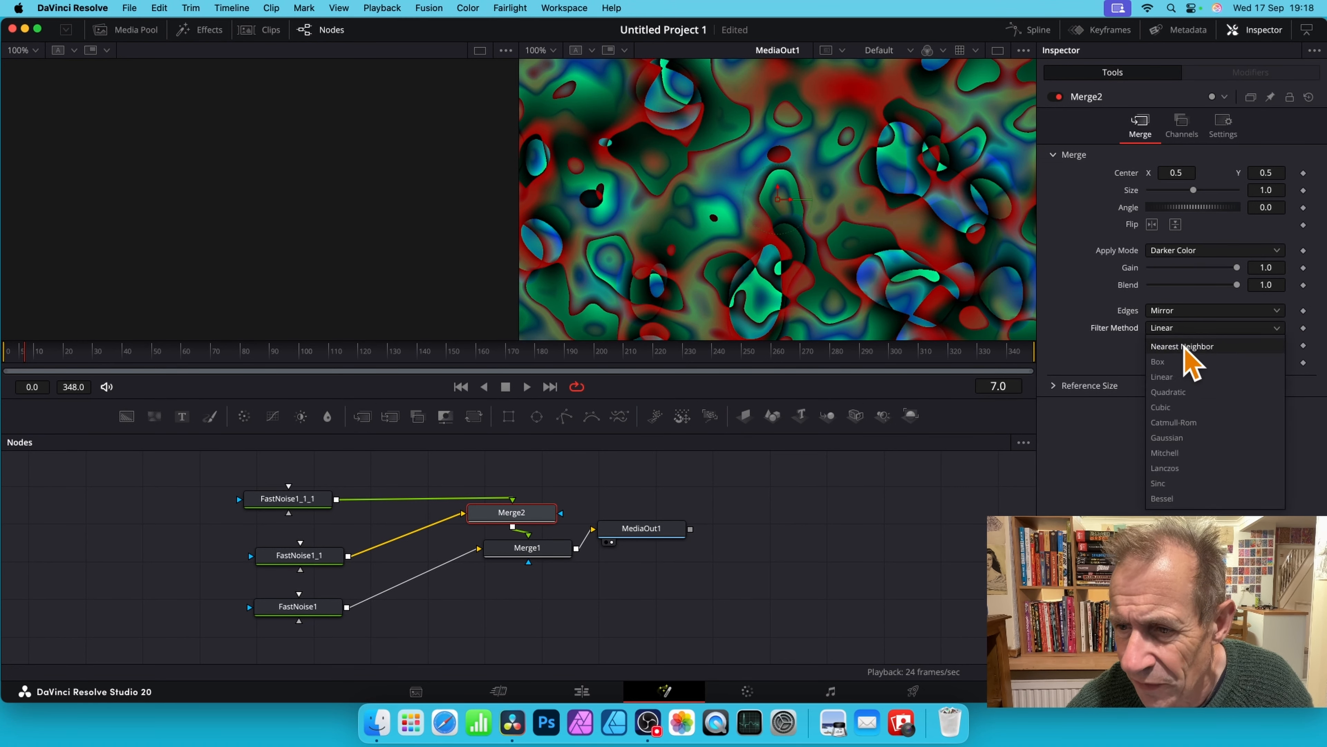
pyautogui.click(1182, 392)
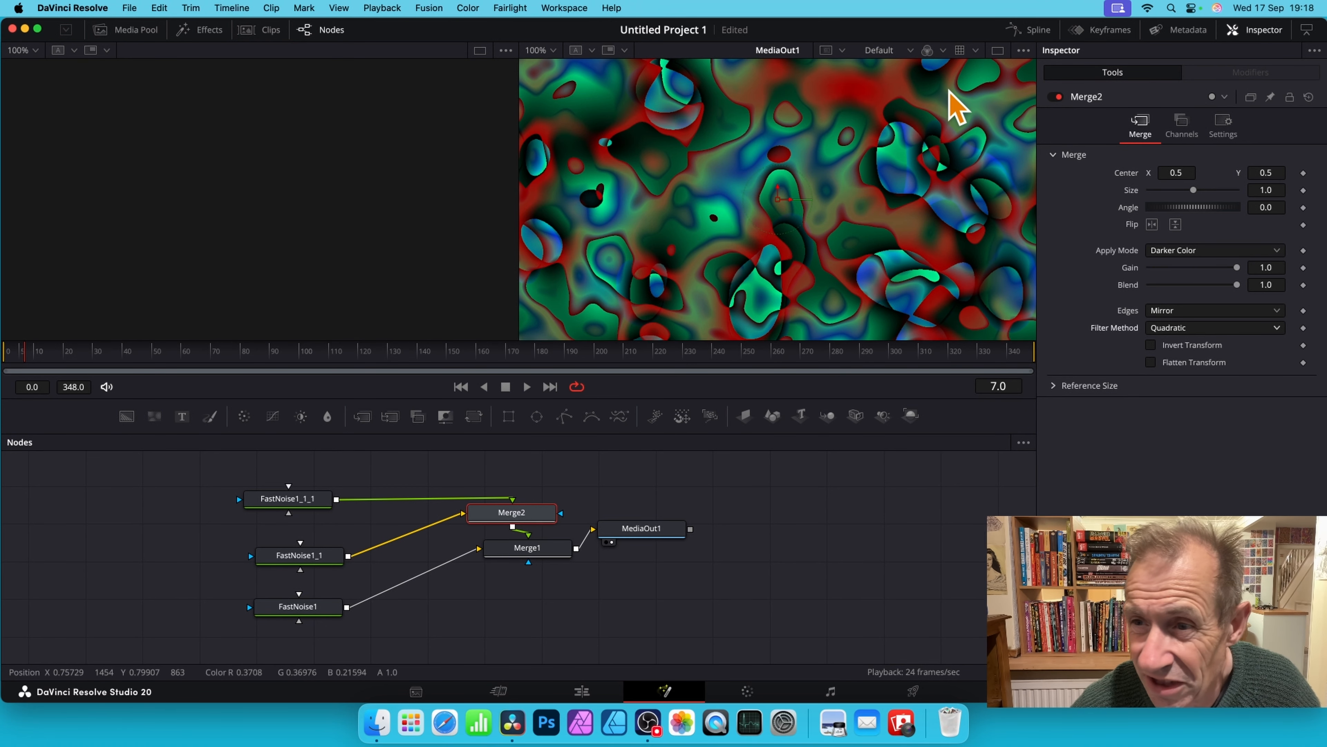
# Try switching Merge2's green and blue process channels off one at a time, restoring each, and test its blend.
pyautogui.click(1182, 125)
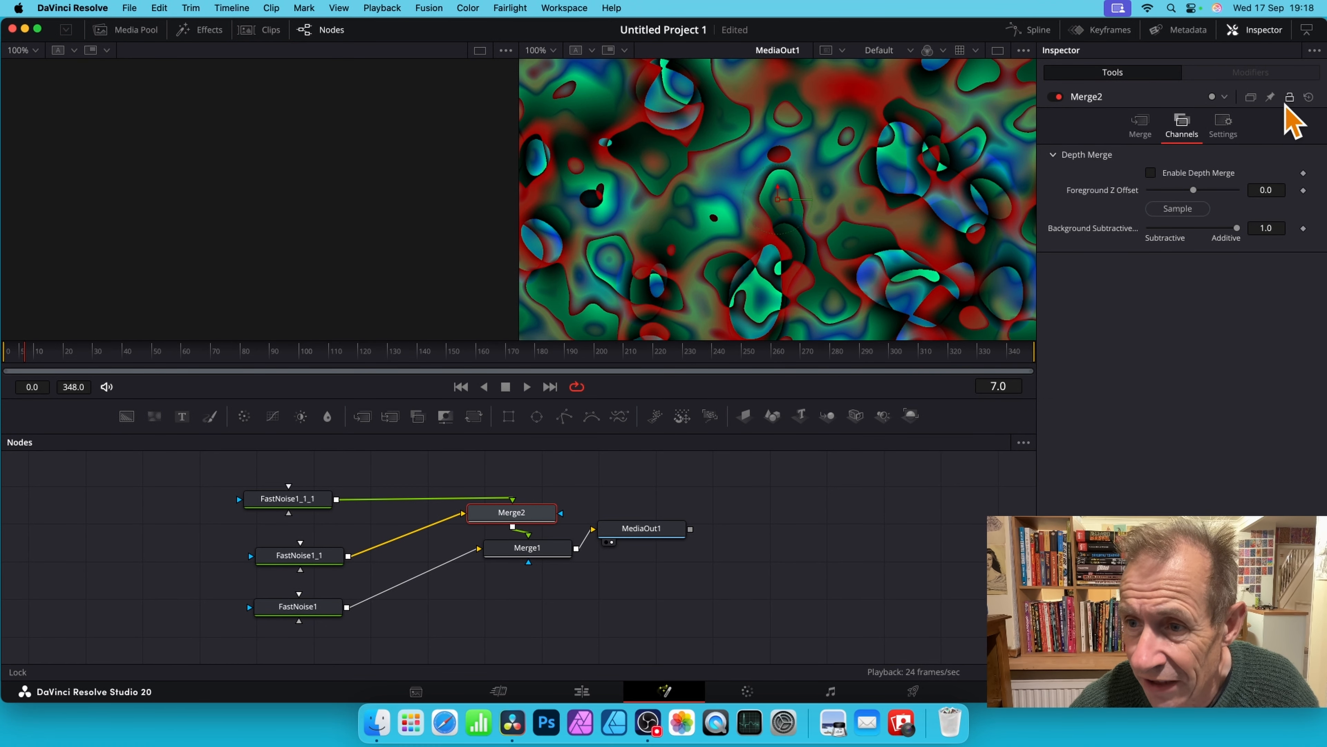
pyautogui.click(1223, 125)
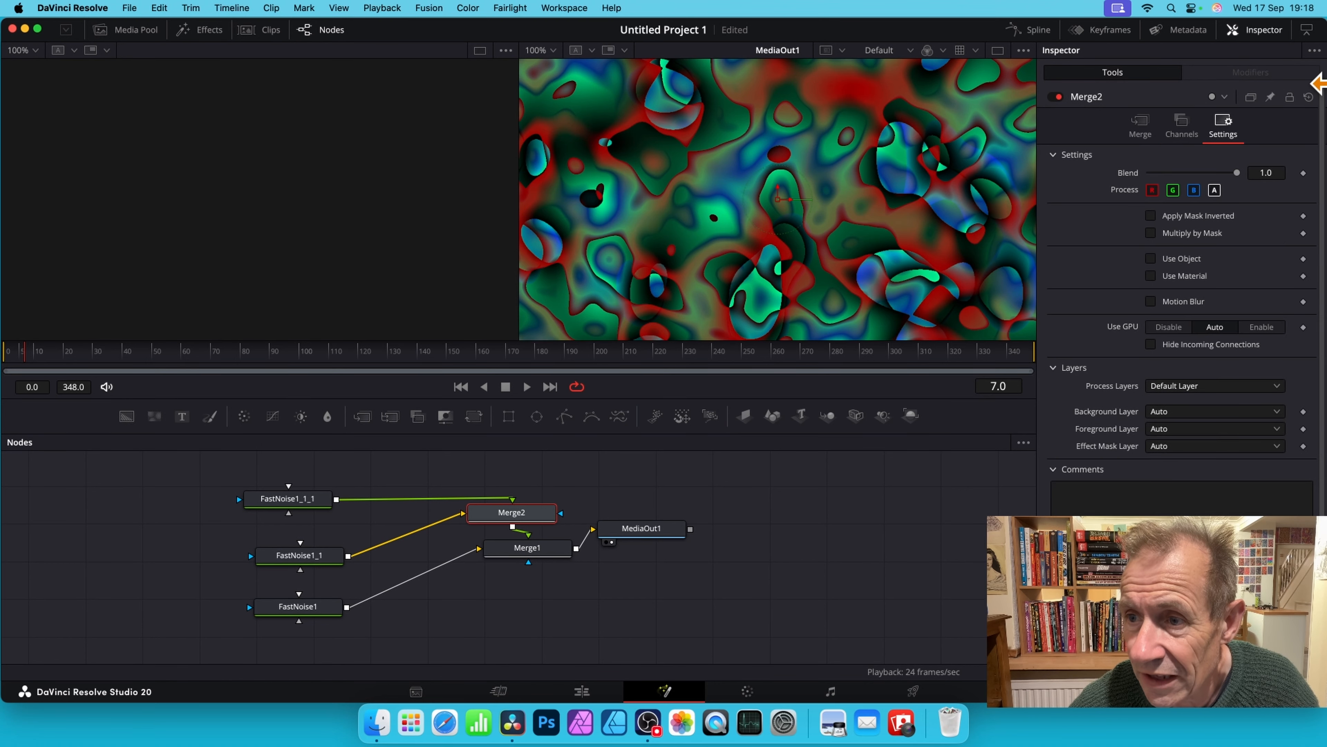
pyautogui.click(1174, 190)
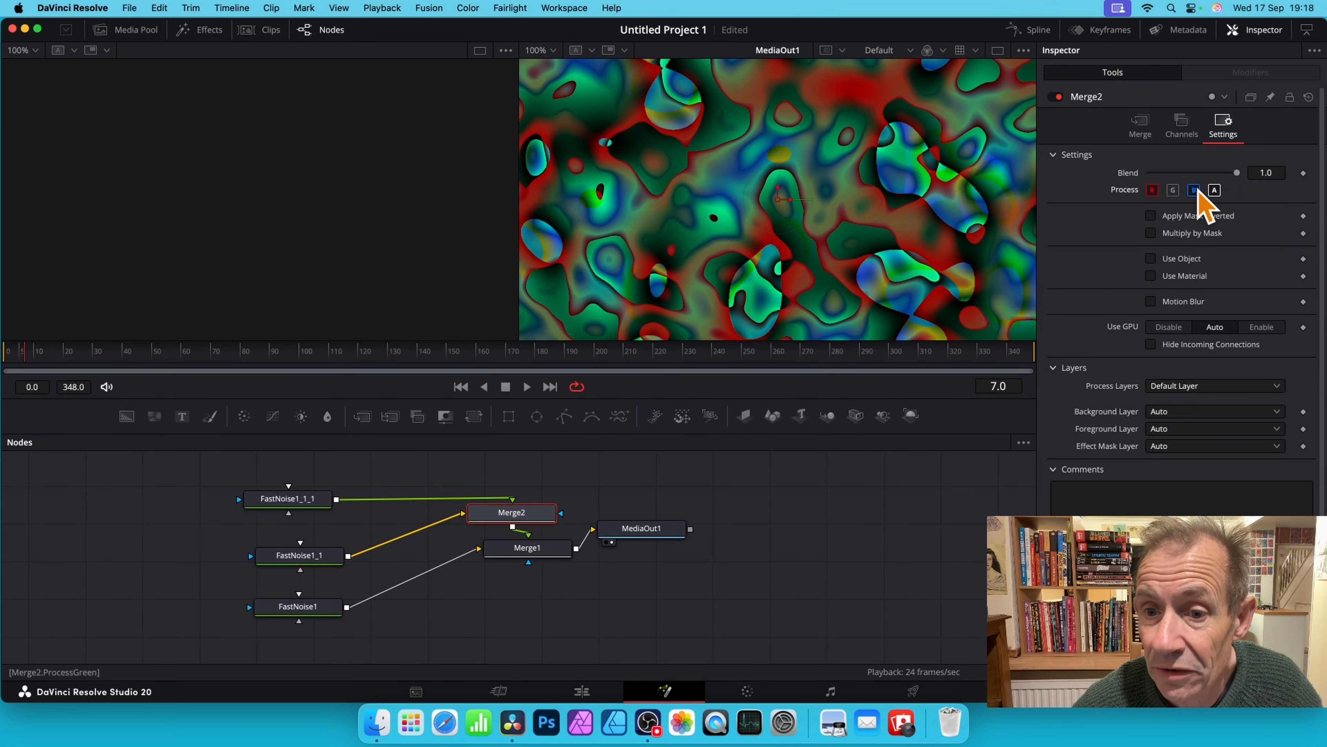
pyautogui.click(1173, 191)
pyautogui.click(1195, 191)
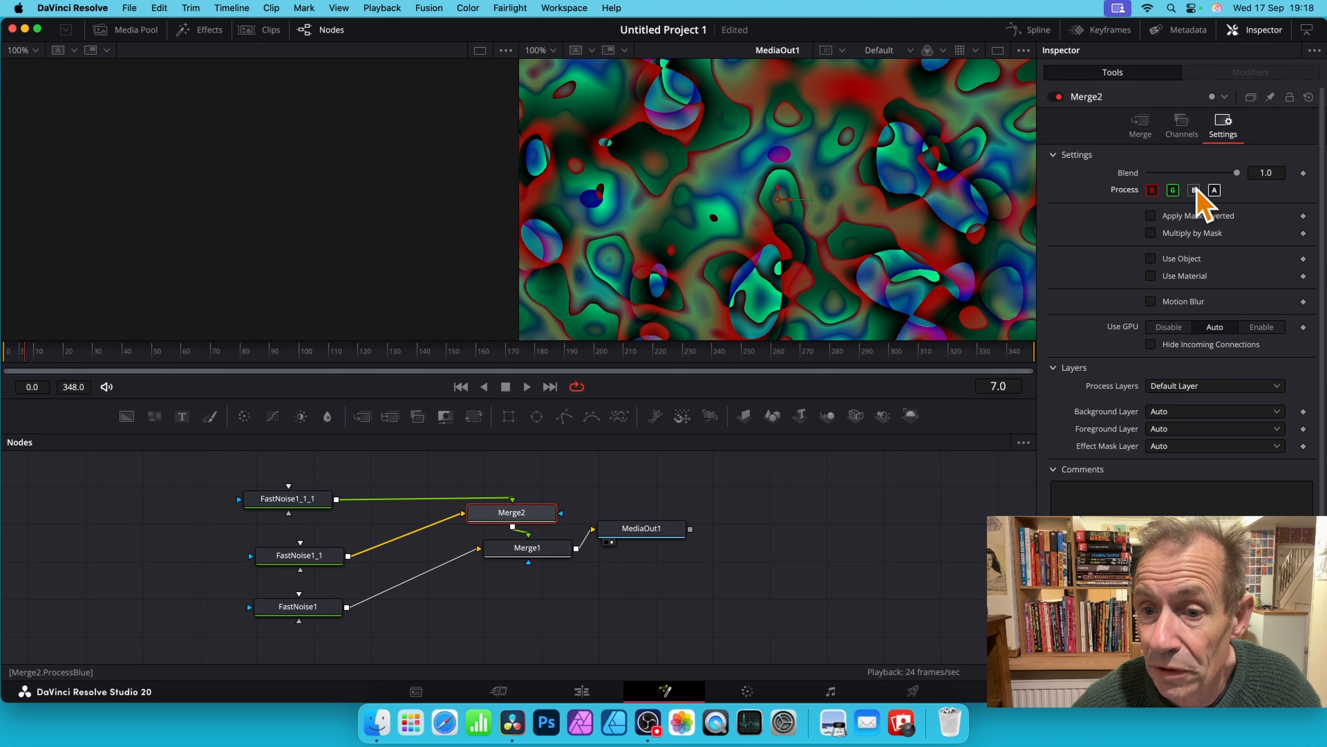
pyautogui.click(1195, 190)
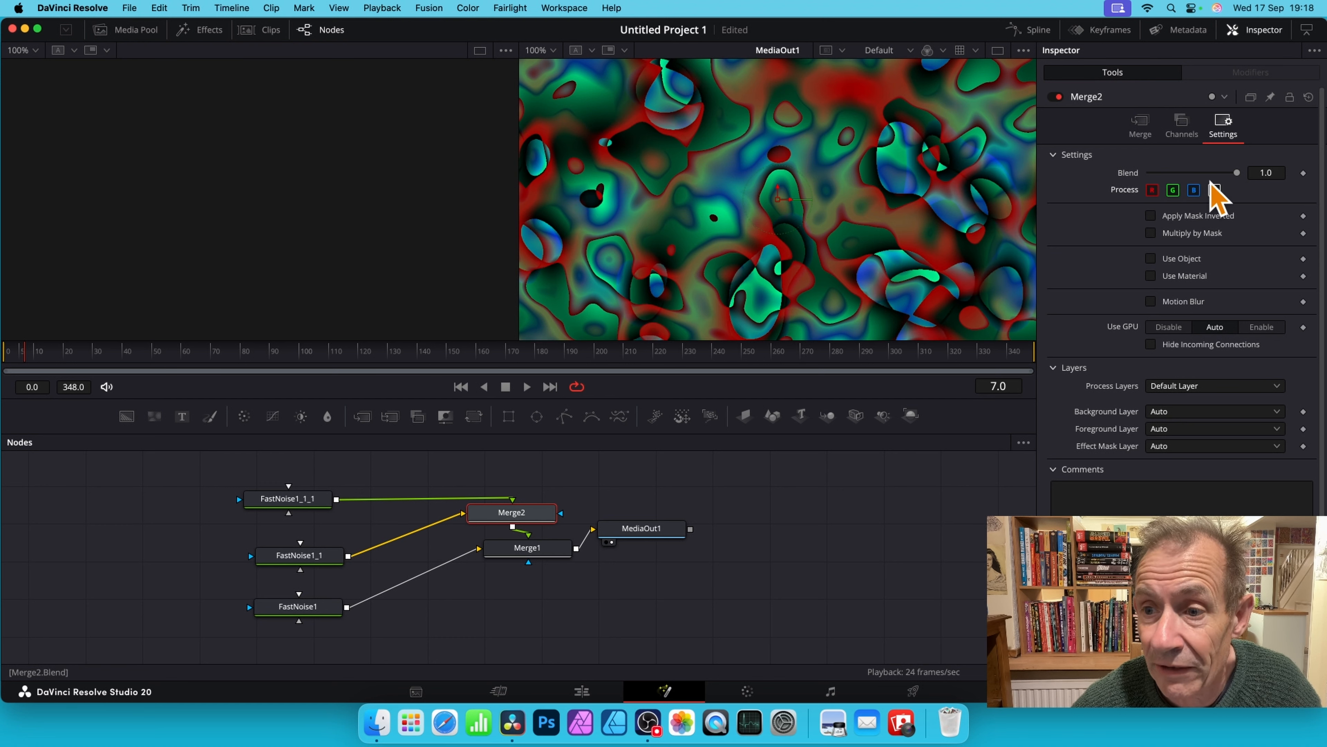
pyautogui.moveTo(1237, 173); pyautogui.dragTo(1275, 173)
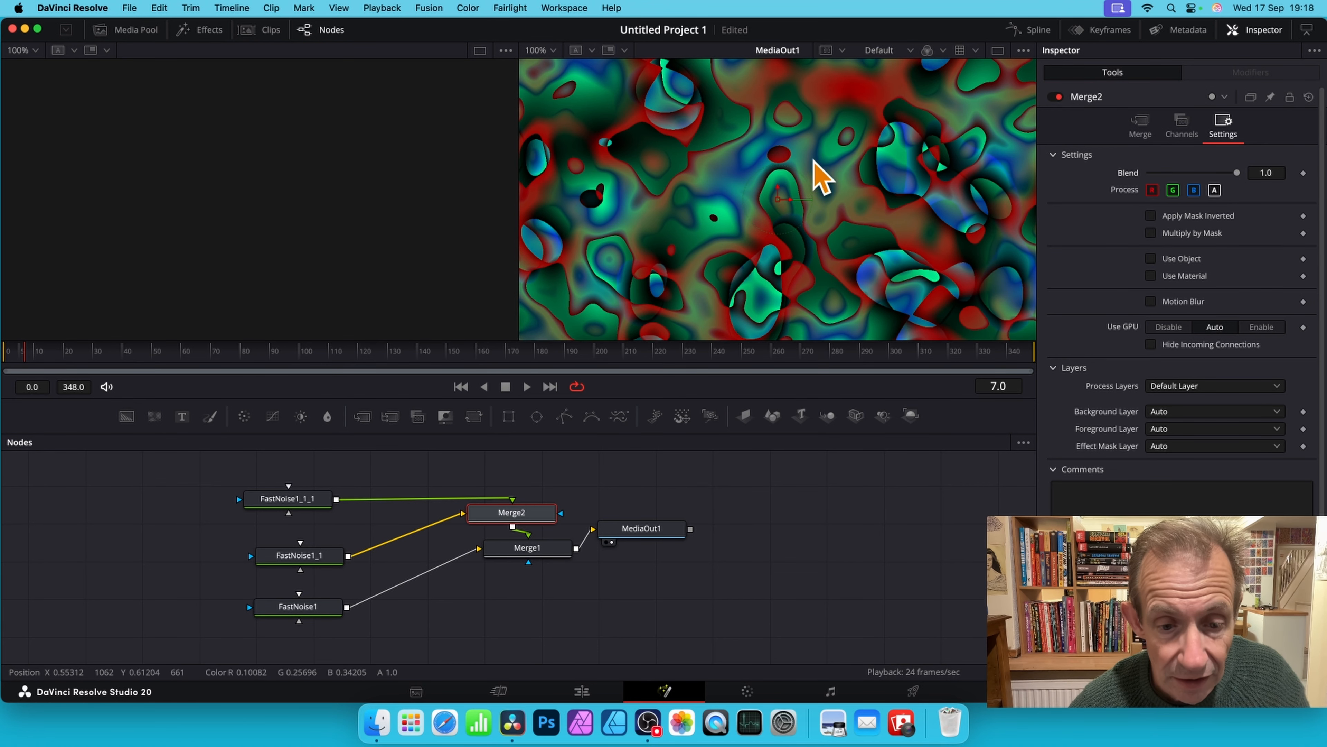
# Space the Merge2 and Merge1 nodes further apart in the node graph and play back the composition.
pyautogui.moveTo(544, 518); pyautogui.dragTo(537, 497)
pyautogui.moveTo(541, 549); pyautogui.dragTo(541, 560)
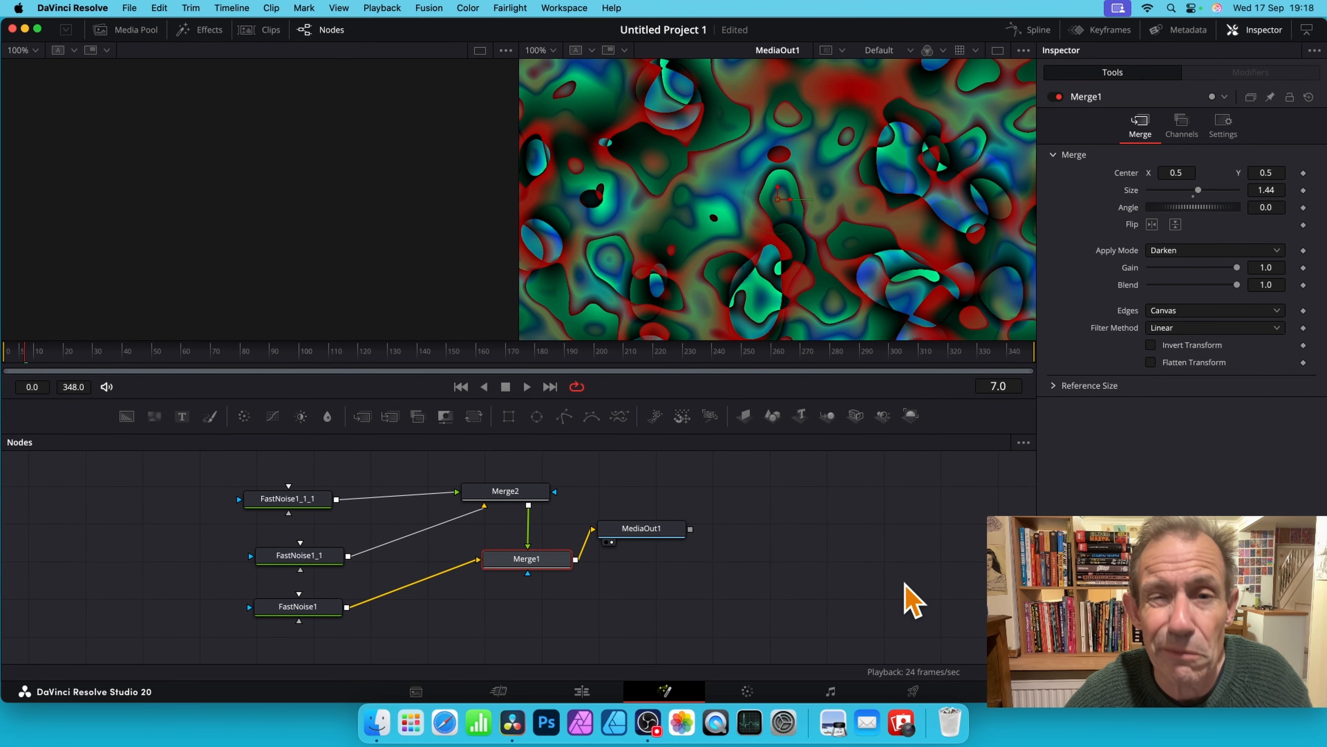
pyautogui.click(527, 387)
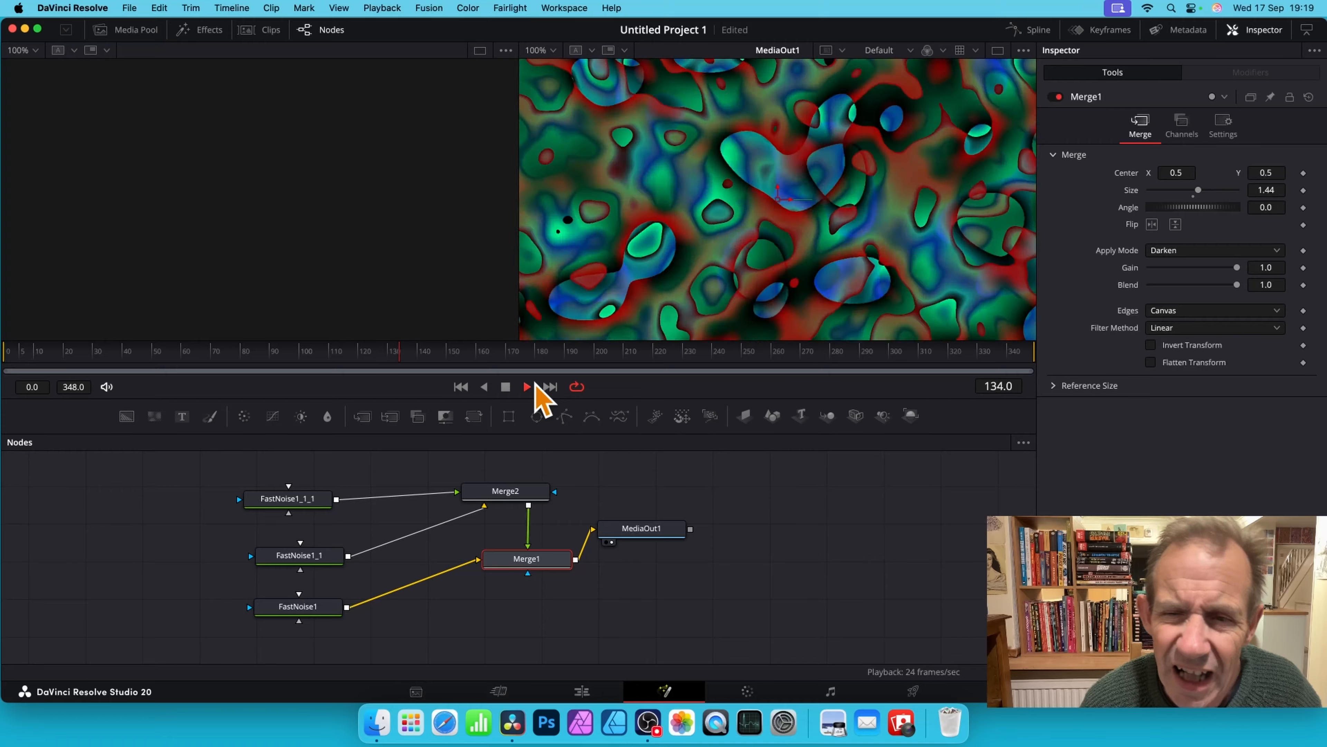
pyautogui.click(535, 386)
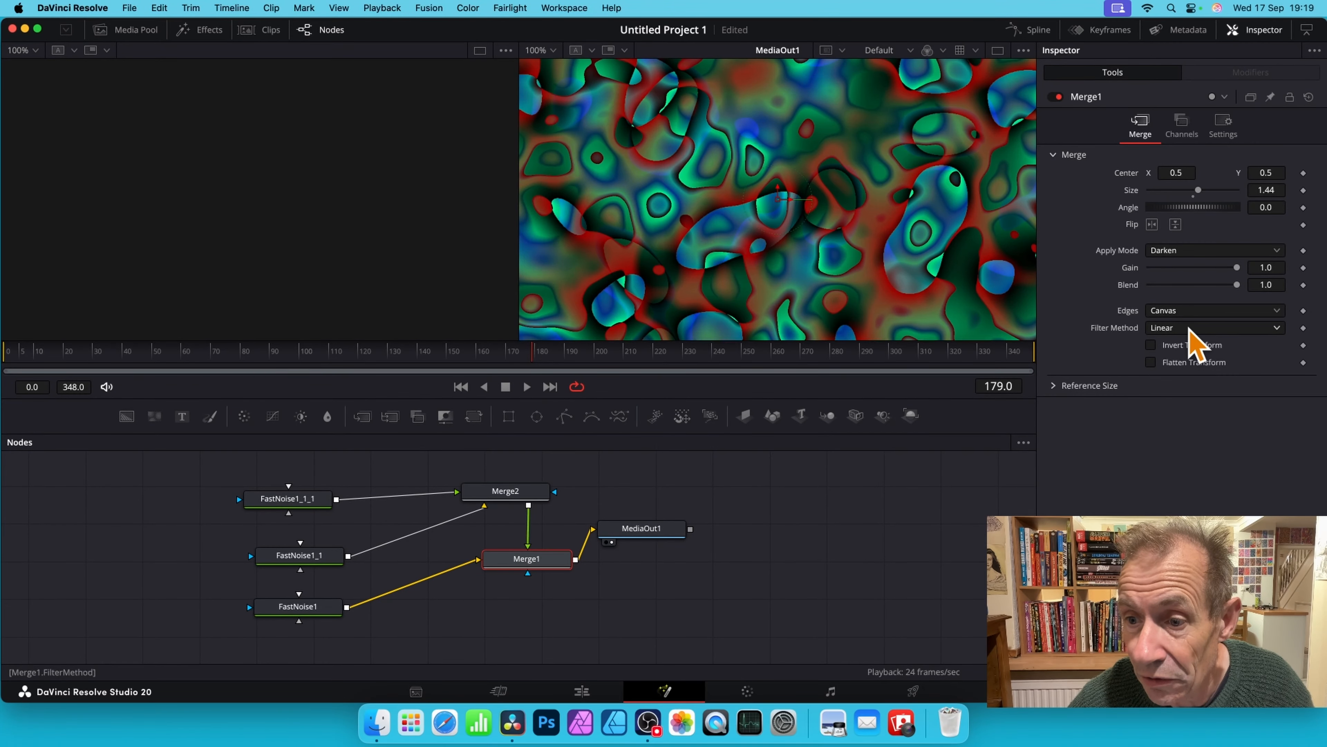
# Try Vivid Light as the apply mode of Merge1 and settle on Difference.
pyautogui.click(1177, 253)
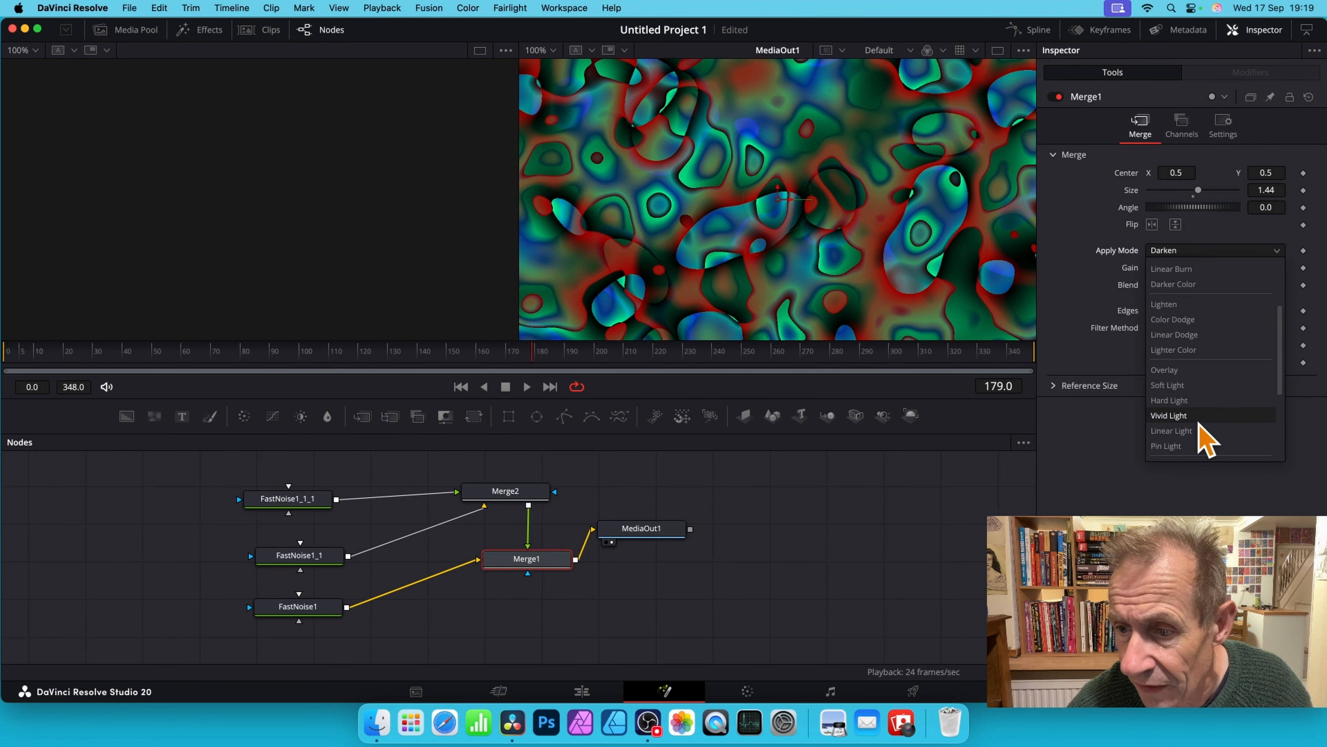
pyautogui.click(1202, 416)
pyautogui.click(1190, 246)
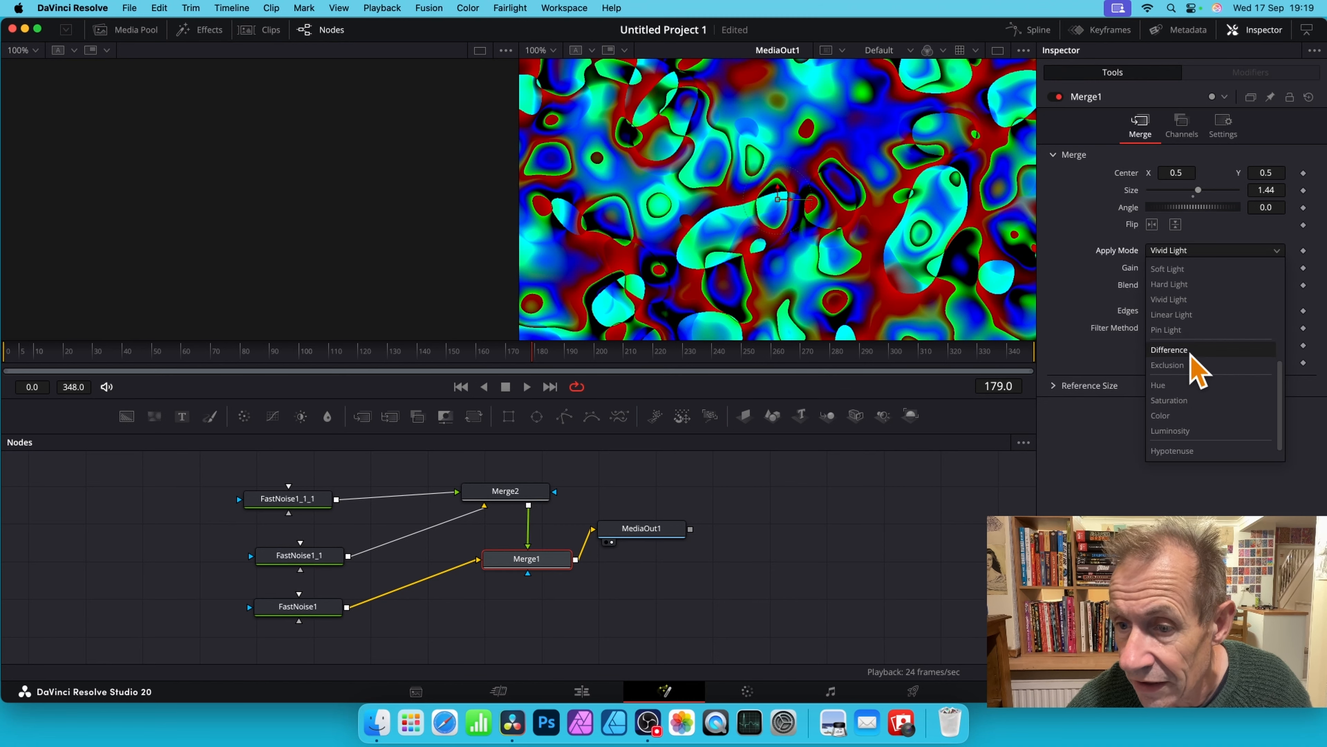
pyautogui.click(1191, 351)
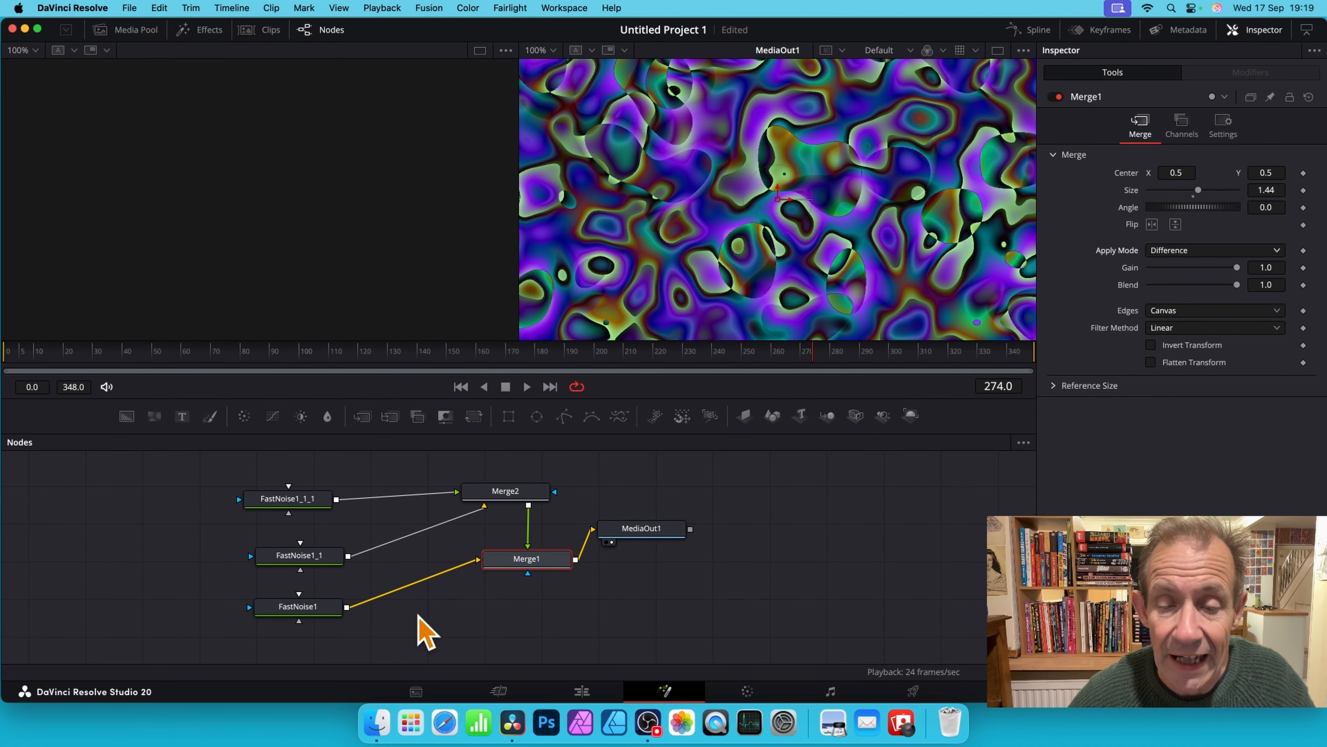
# Return to the Edit page and duplicate the Fusion Composition clip onto a new Video 2 track directly above the original.
pyautogui.click(582, 691)
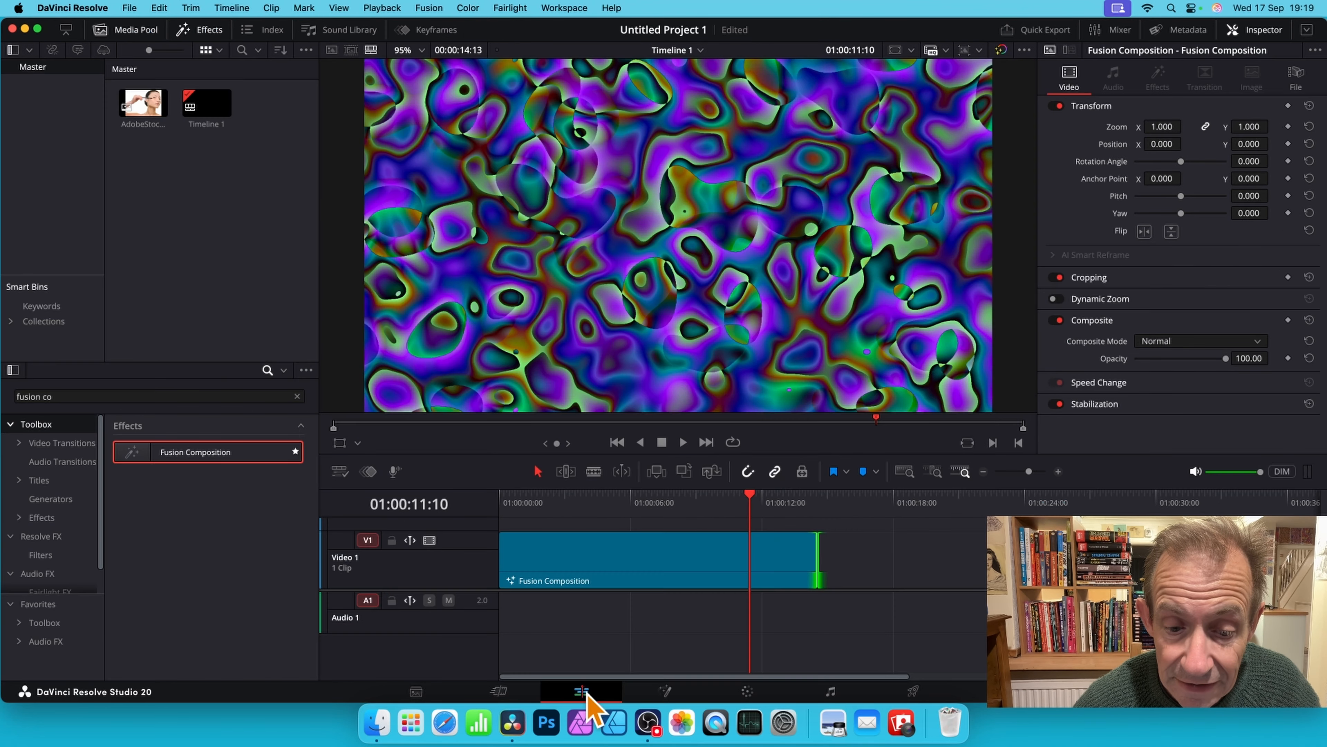
pyautogui.click(646, 577)
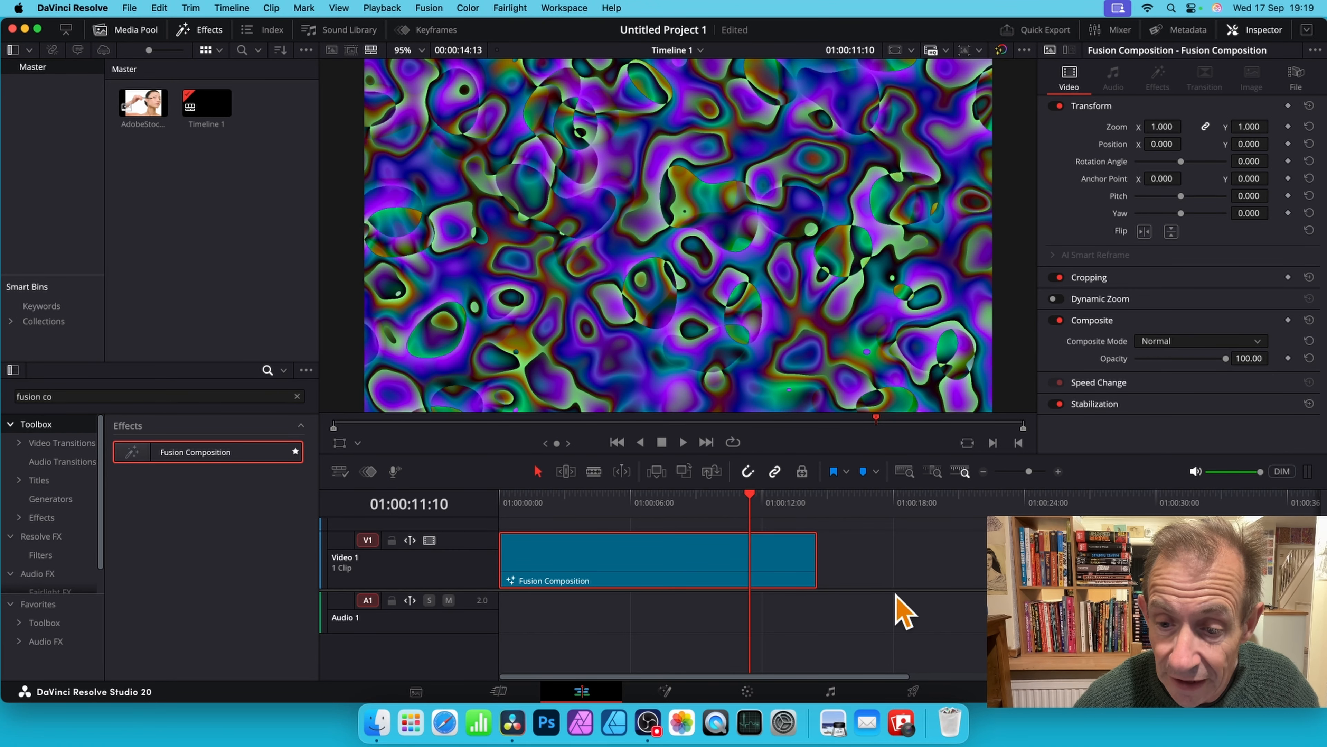
pyautogui.scroll(3, 896, 590)
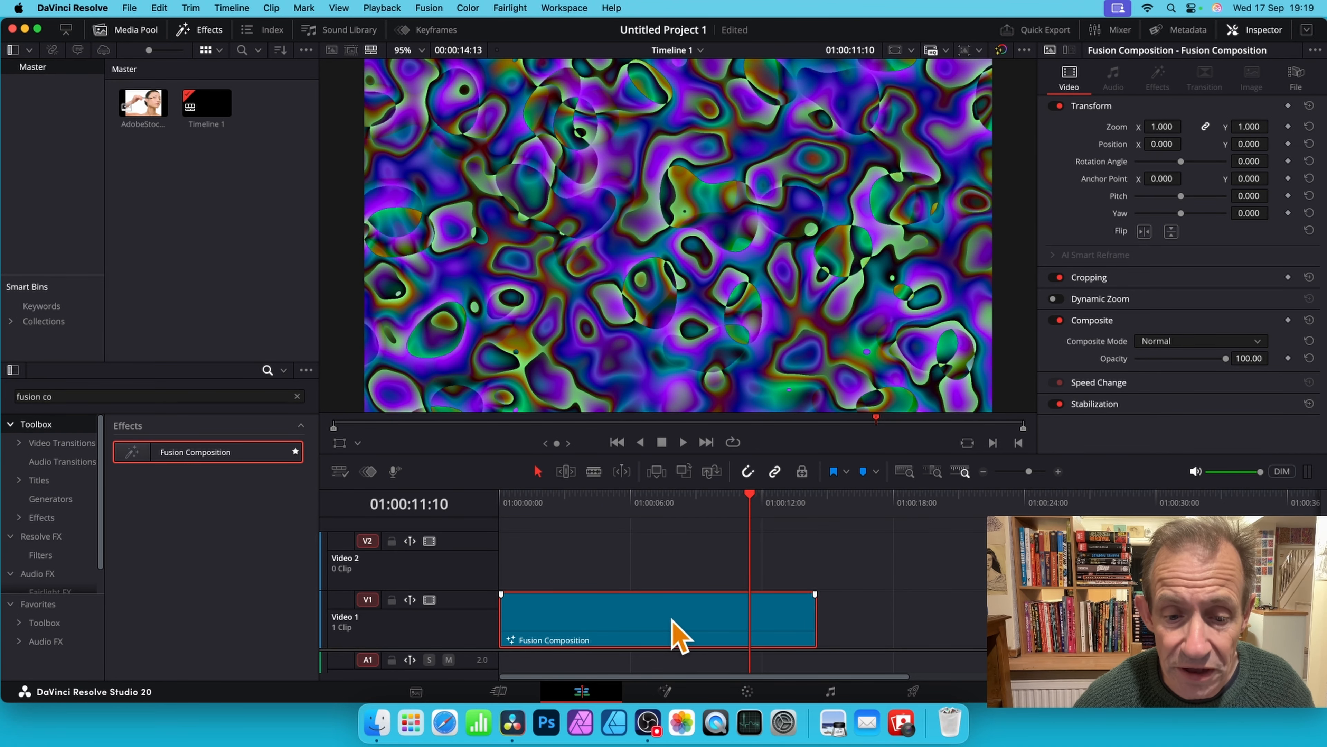
pyautogui.moveTo(671, 619); pyautogui.dragTo(665, 561)
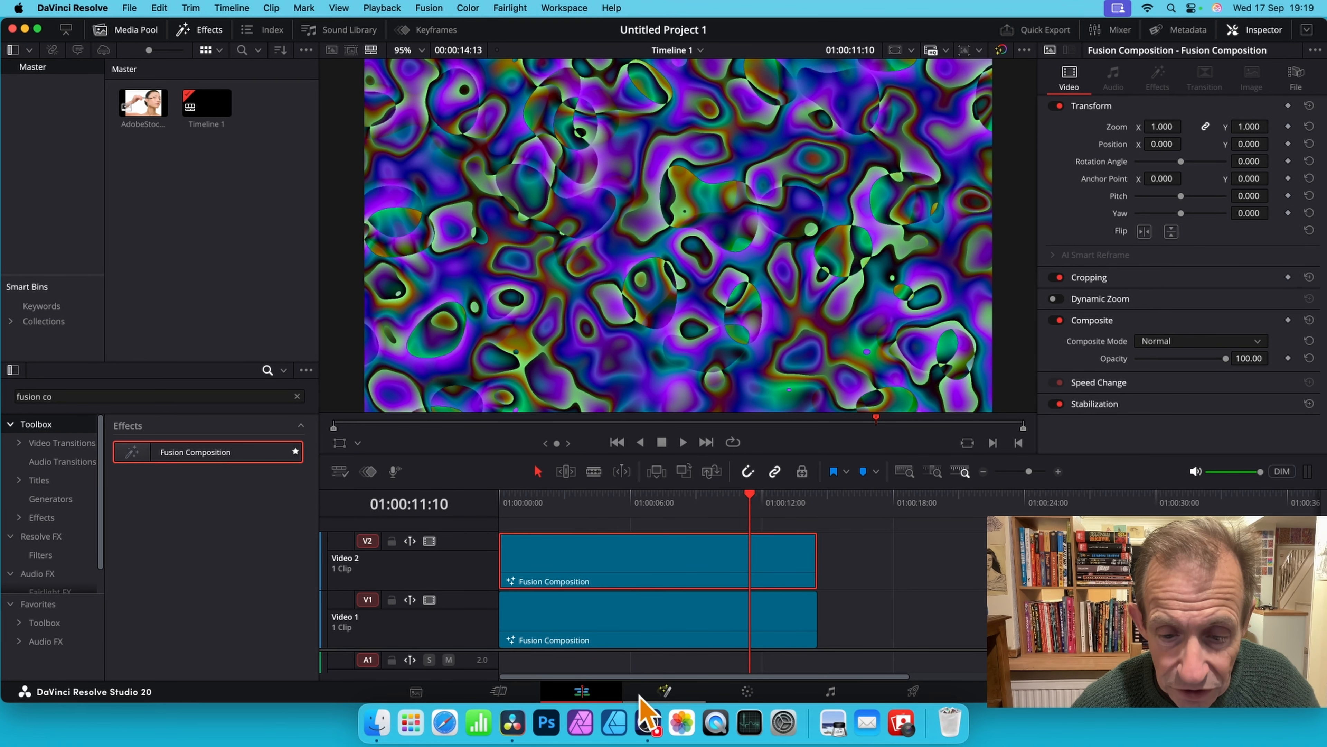
# Open the Video 2 copy in Fusion and set Merge1's center X to 0.621 and size to 1.95.
pyautogui.click(666, 691)
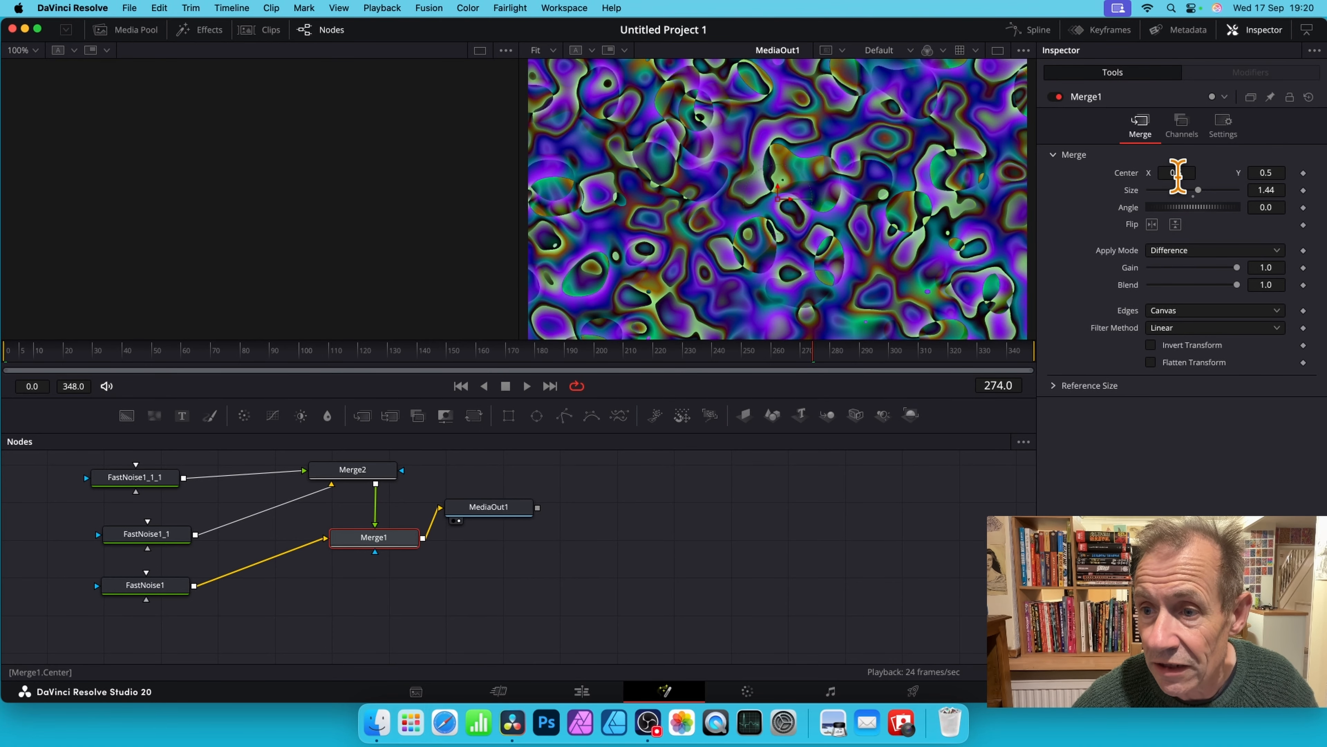
pyautogui.moveTo(1177, 175); pyautogui.dragTo(1210, 192)
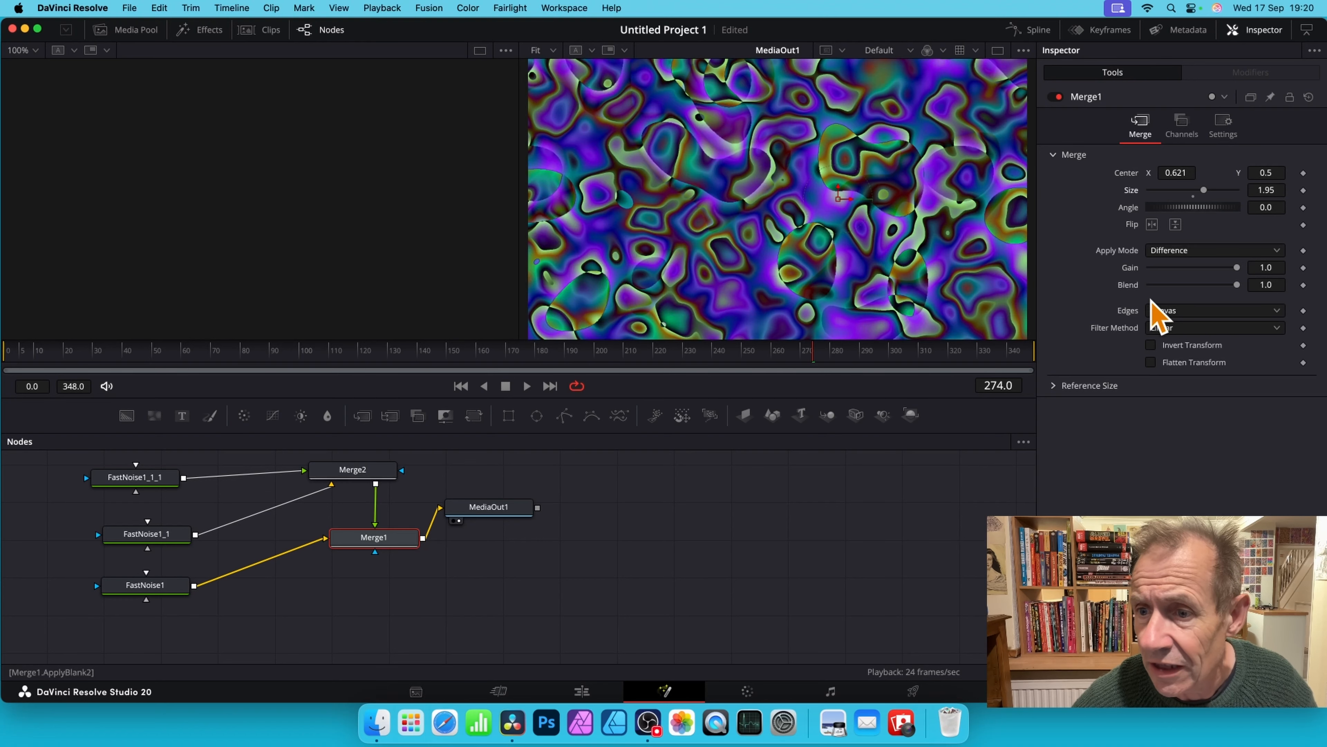
pyautogui.moveTo(1237, 267); pyautogui.dragTo(1240, 268)
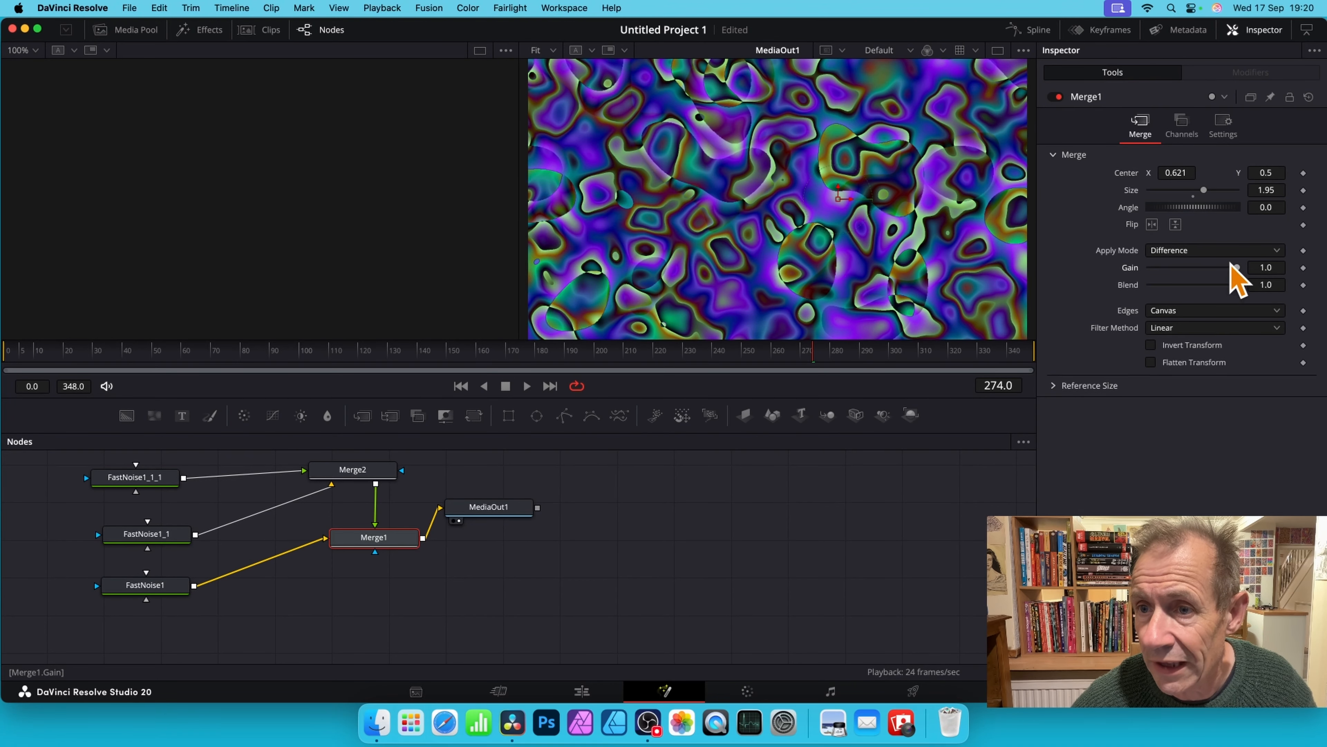
# Set FastNoise1_1_1's detail to 2.13, contrast to 3.98 and scale to 7.4, and move its cyan gradient stop to about 0.61.
pyautogui.click(151, 478)
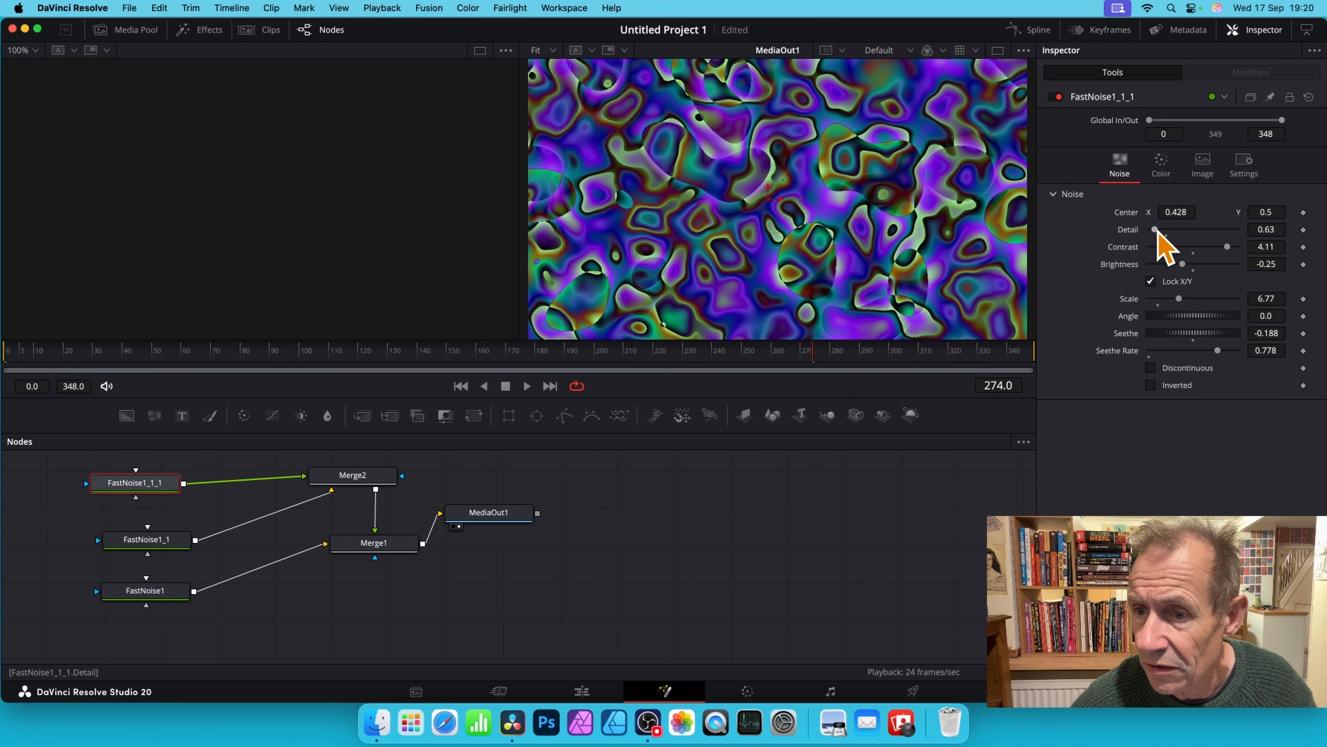
pyautogui.moveTo(1155, 229); pyautogui.dragTo(1228, 248)
pyautogui.moveTo(1179, 298); pyautogui.dragTo(1188, 298)
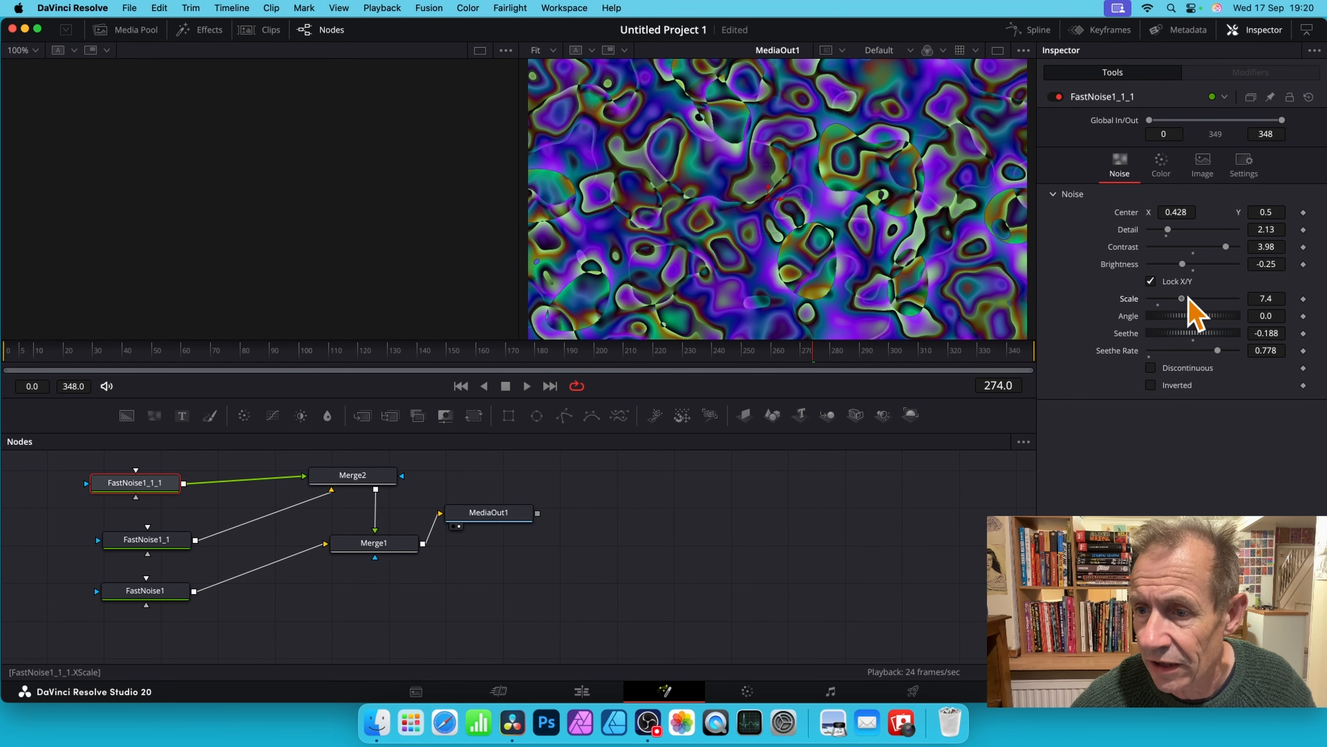
pyautogui.click(1162, 167)
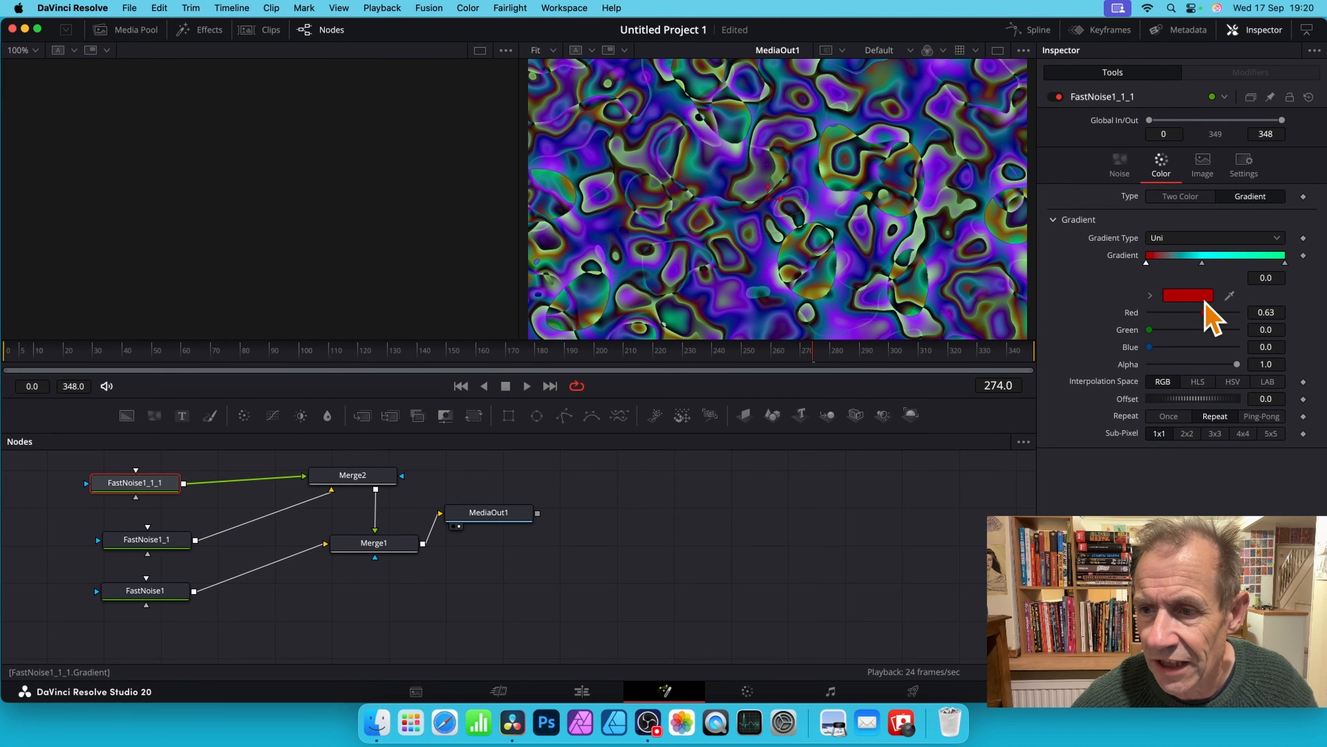
pyautogui.moveTo(1201, 263); pyautogui.dragTo(1231, 263)
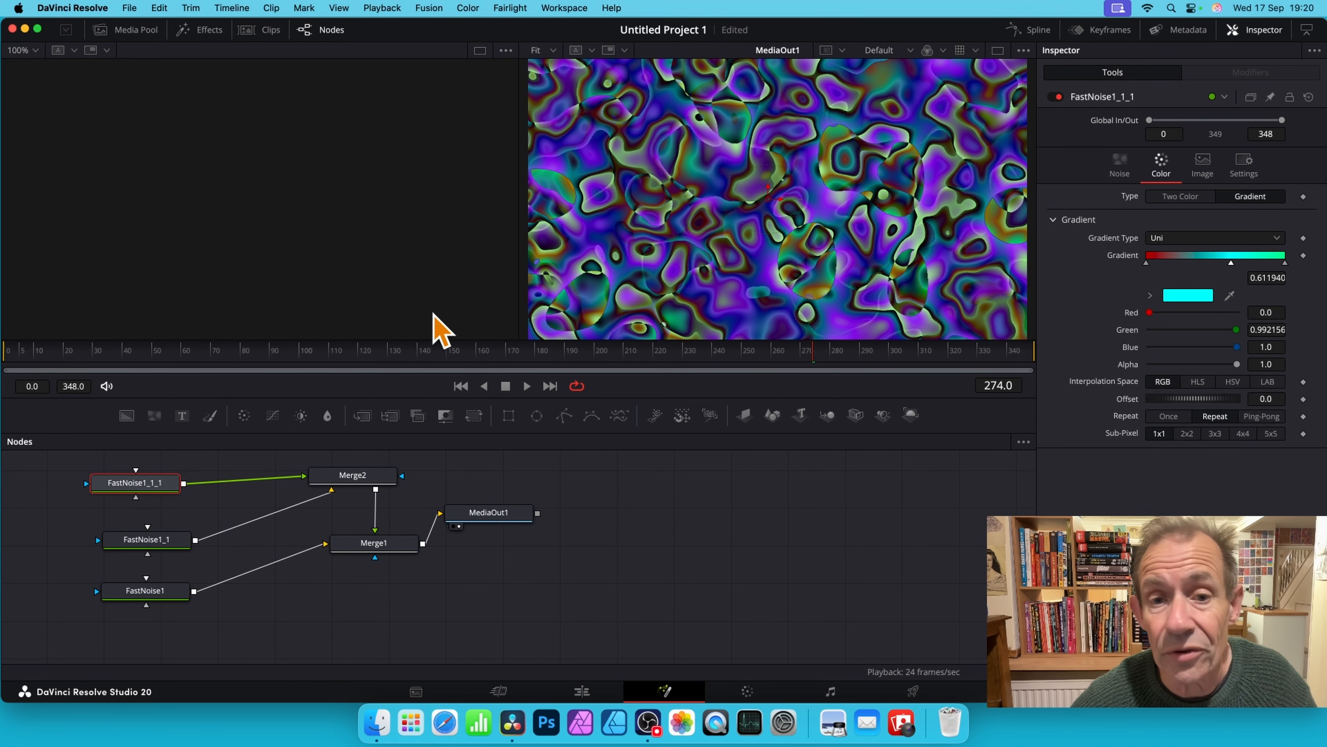
# On the Edit page, give the Video 2 clip Color Dodge composite mode, zoom 1.900, position X 128 and rotation angle 74.2.
pyautogui.click(584, 691)
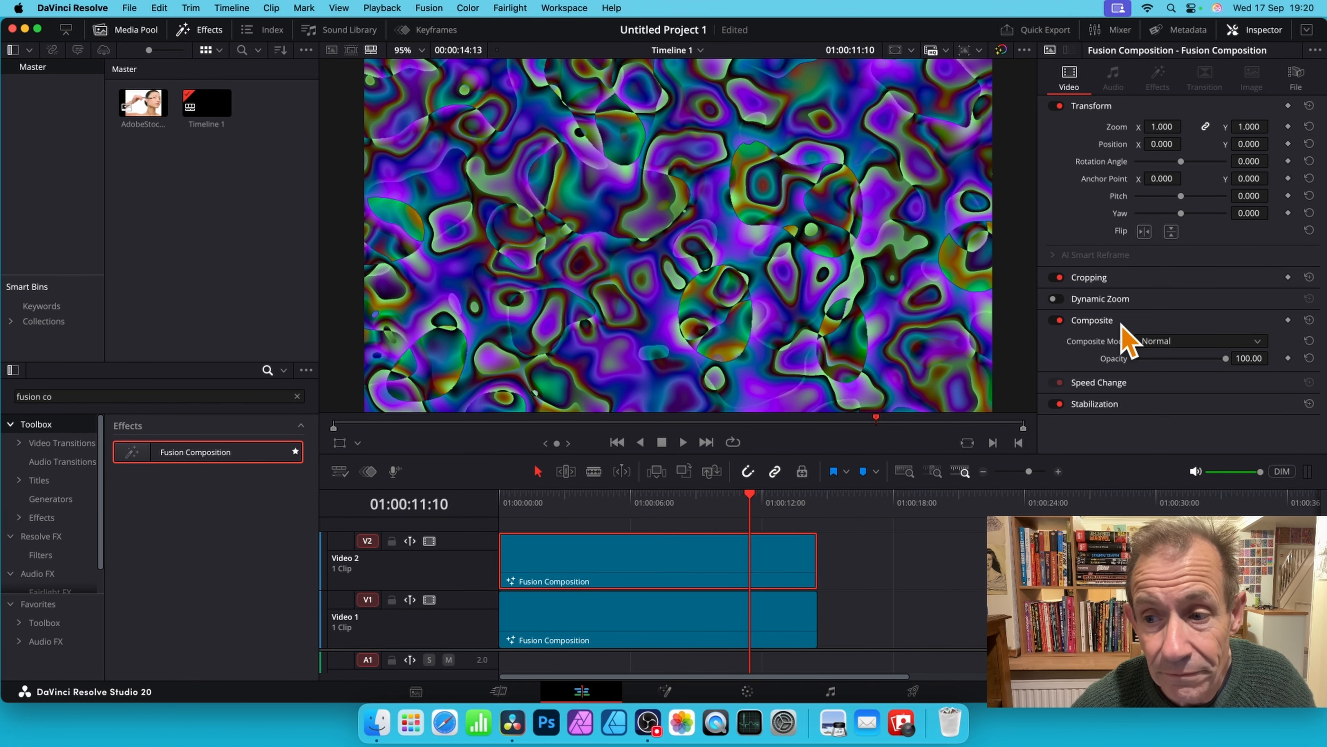
pyautogui.click(1186, 342)
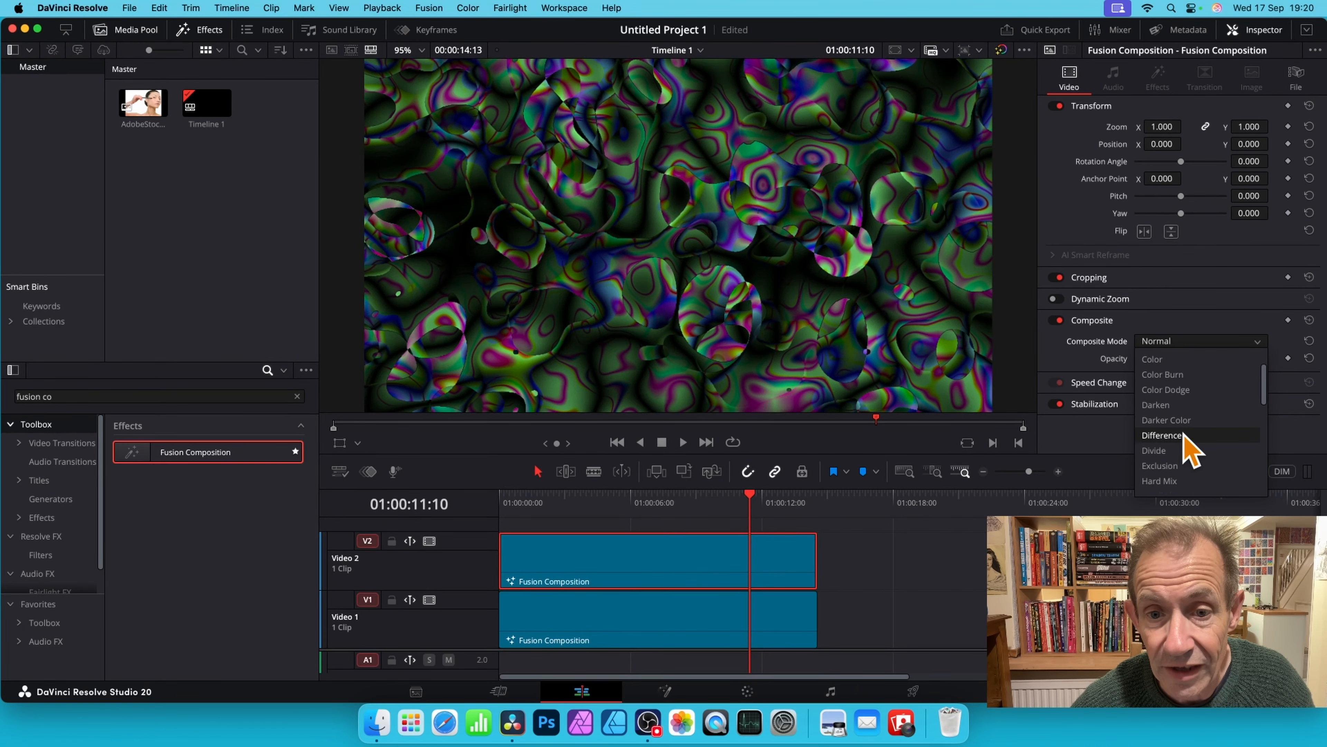
pyautogui.click(1175, 393)
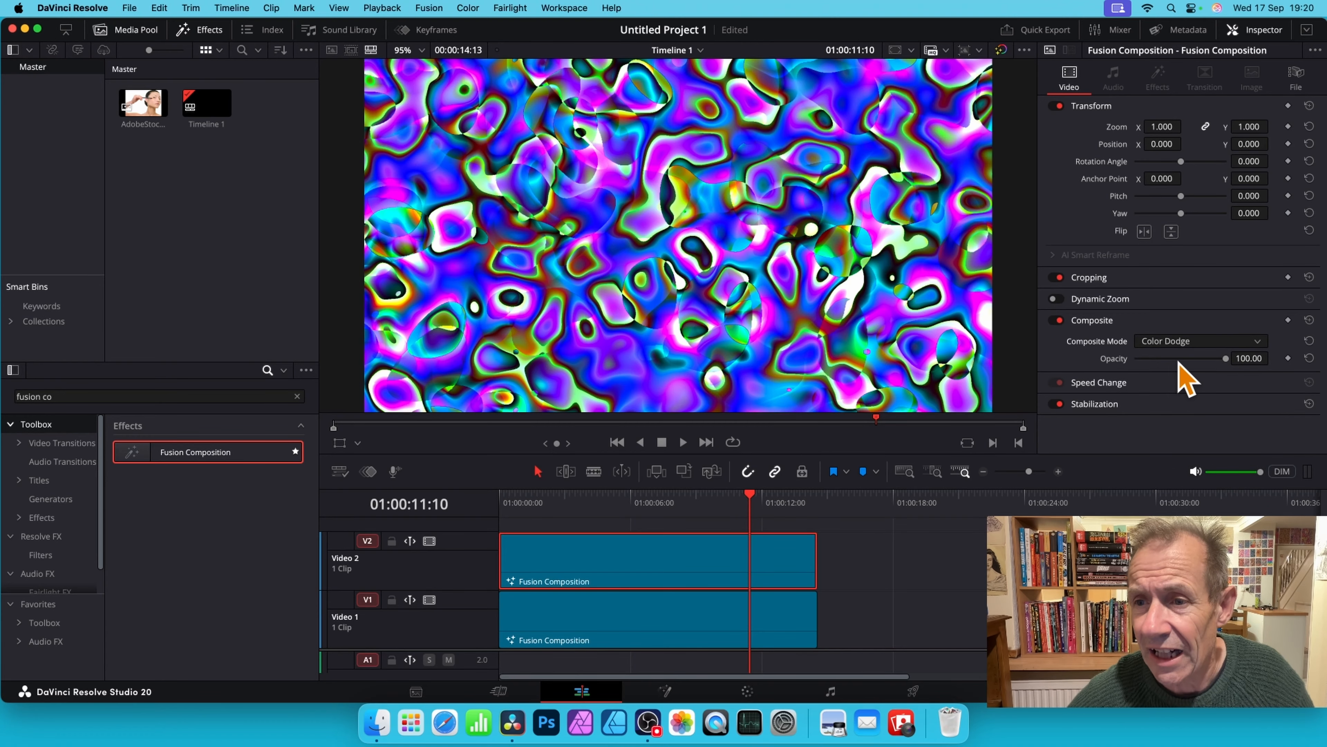
pyautogui.moveTo(1165, 127); pyautogui.dragTo(1264, 124)
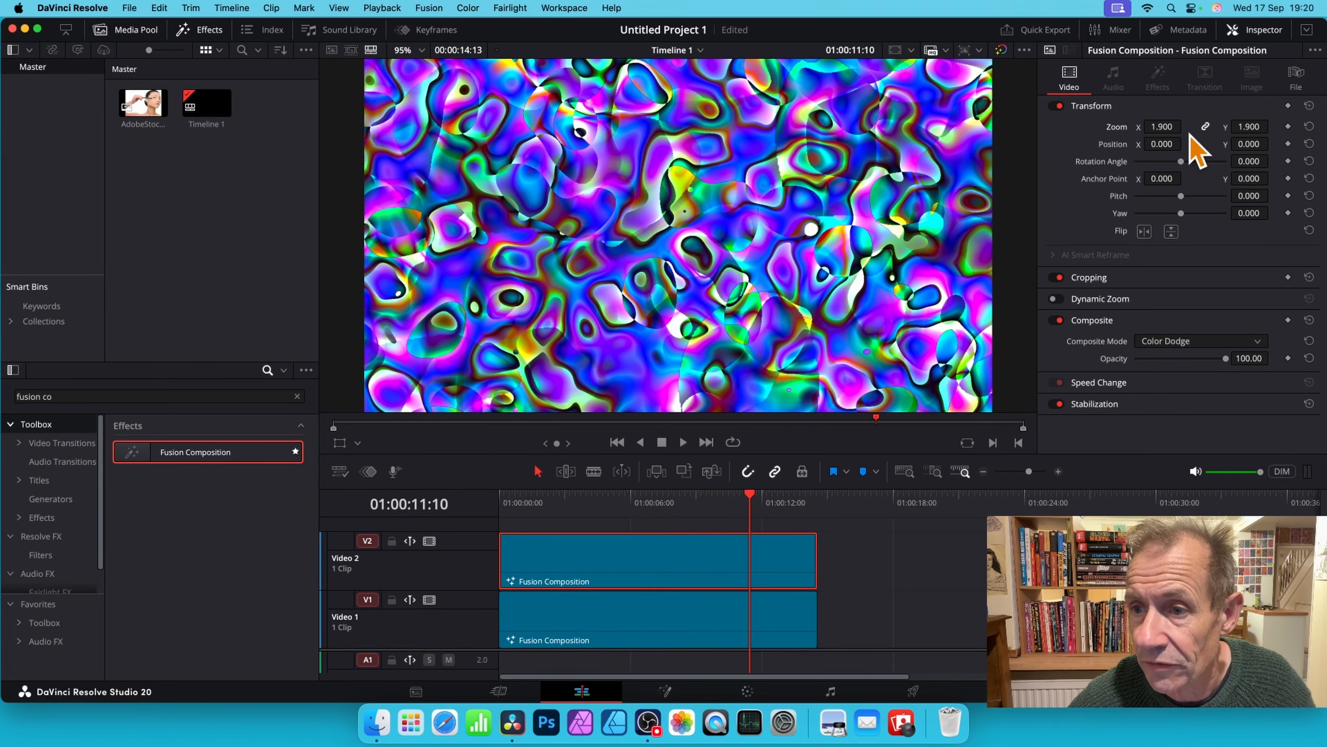
pyautogui.moveTo(1163, 143); pyautogui.dragTo(1191, 162)
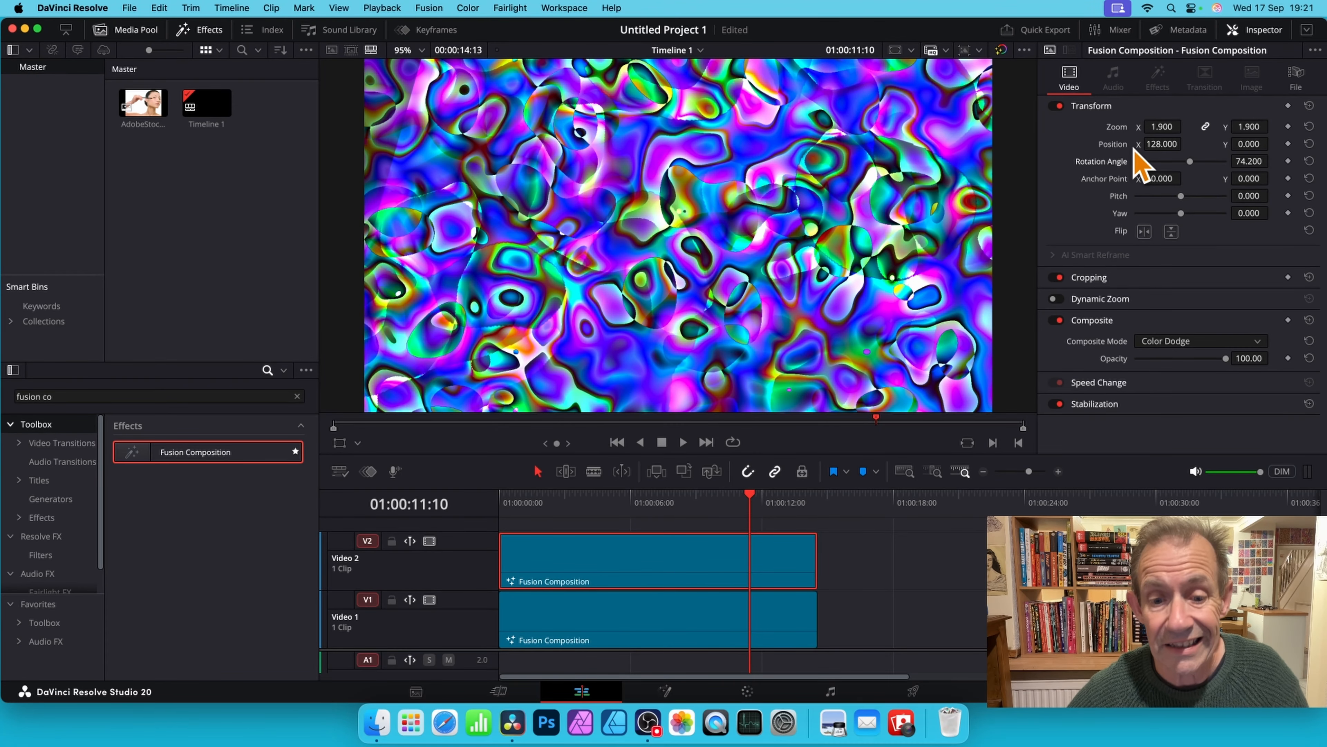
# Play back the layered clips on the timeline from about 01:00:04:19 and stop near the end.
pyautogui.moveTo(754, 498); pyautogui.dragTo(608, 494)
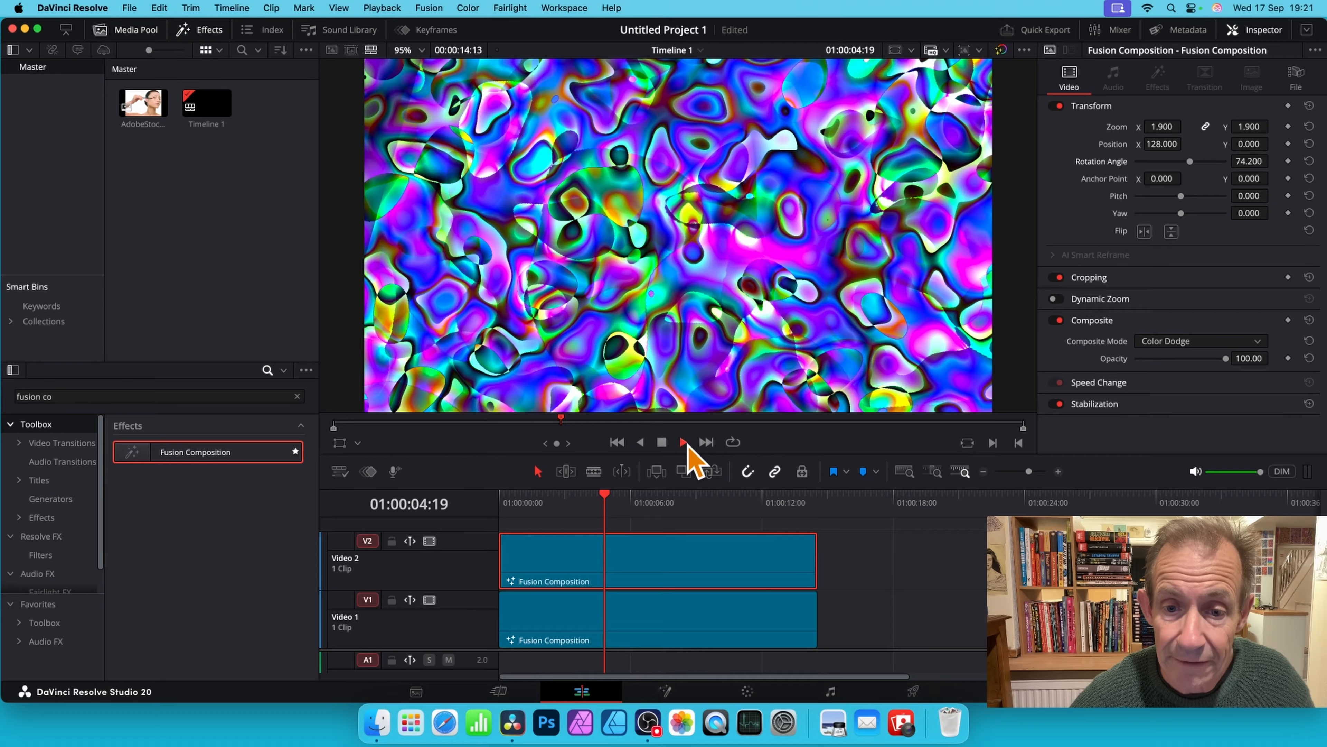
pyautogui.click(684, 443)
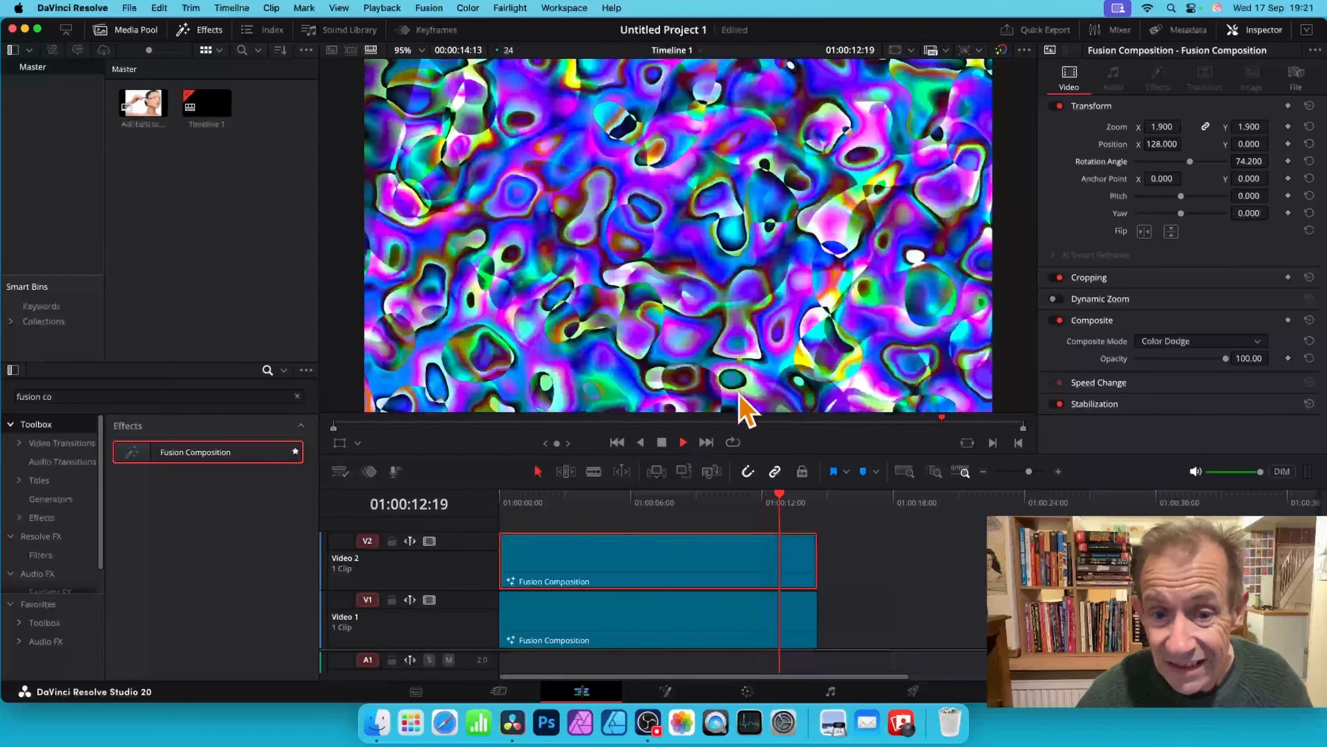
pyautogui.press('space')
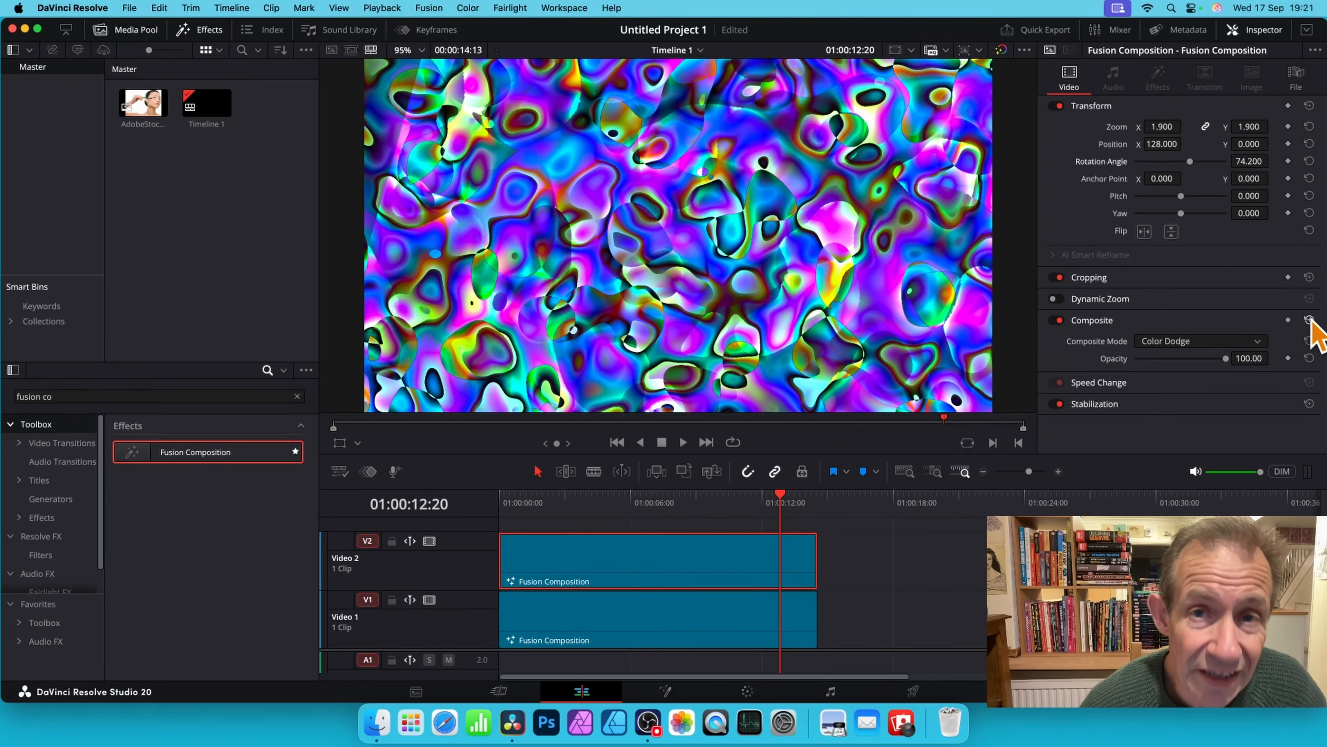